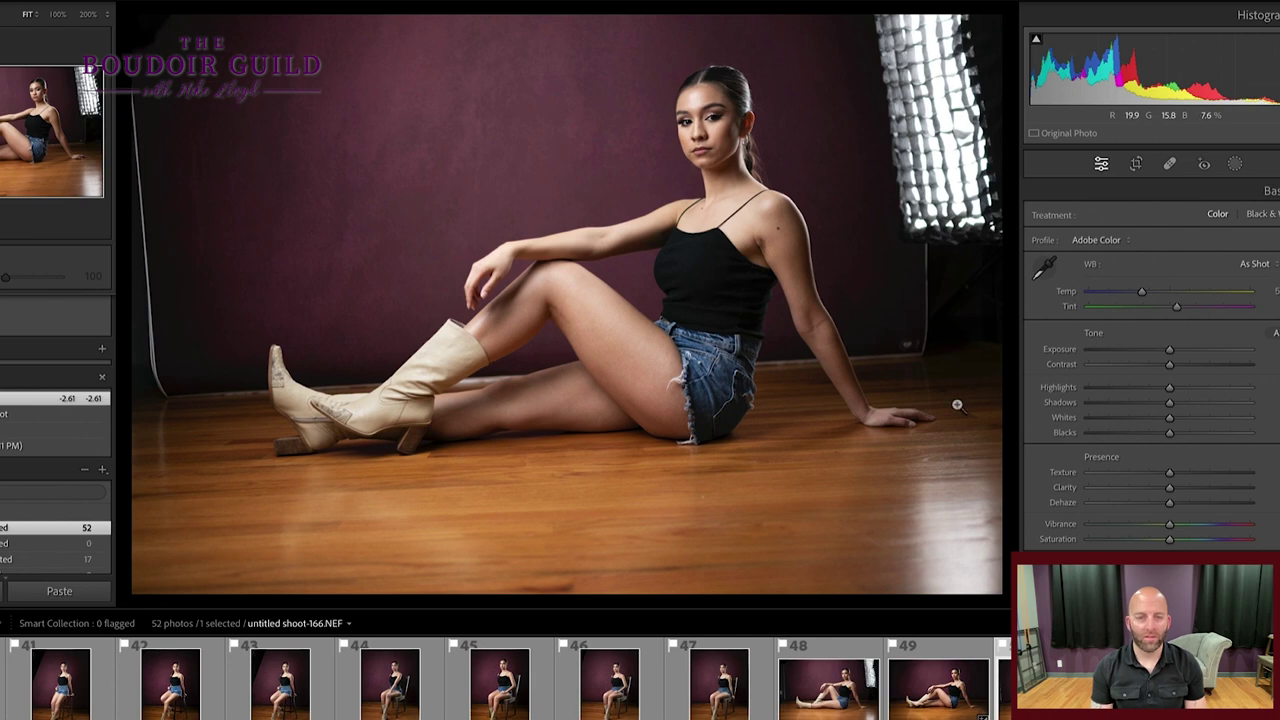
- Change the crop aspect to As Shot and restore the photo to its import state in the history
key("r")
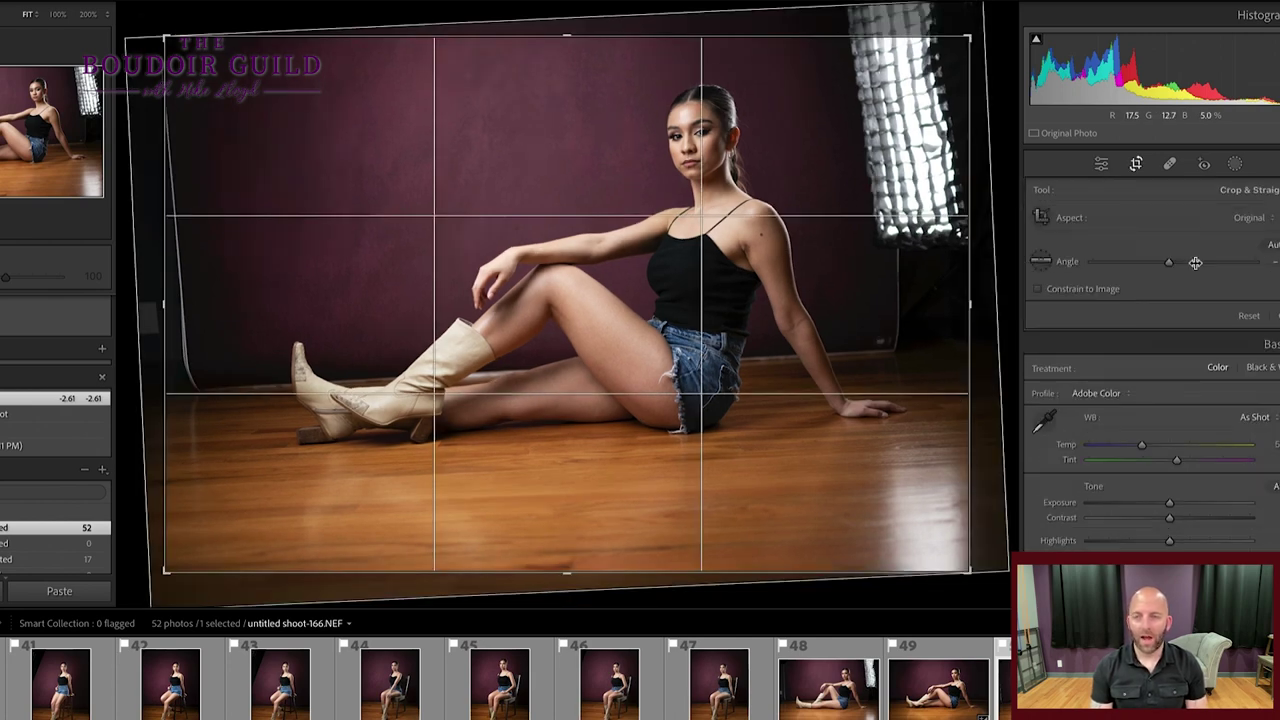
left_click(1246, 218)
left_click(1248, 202)
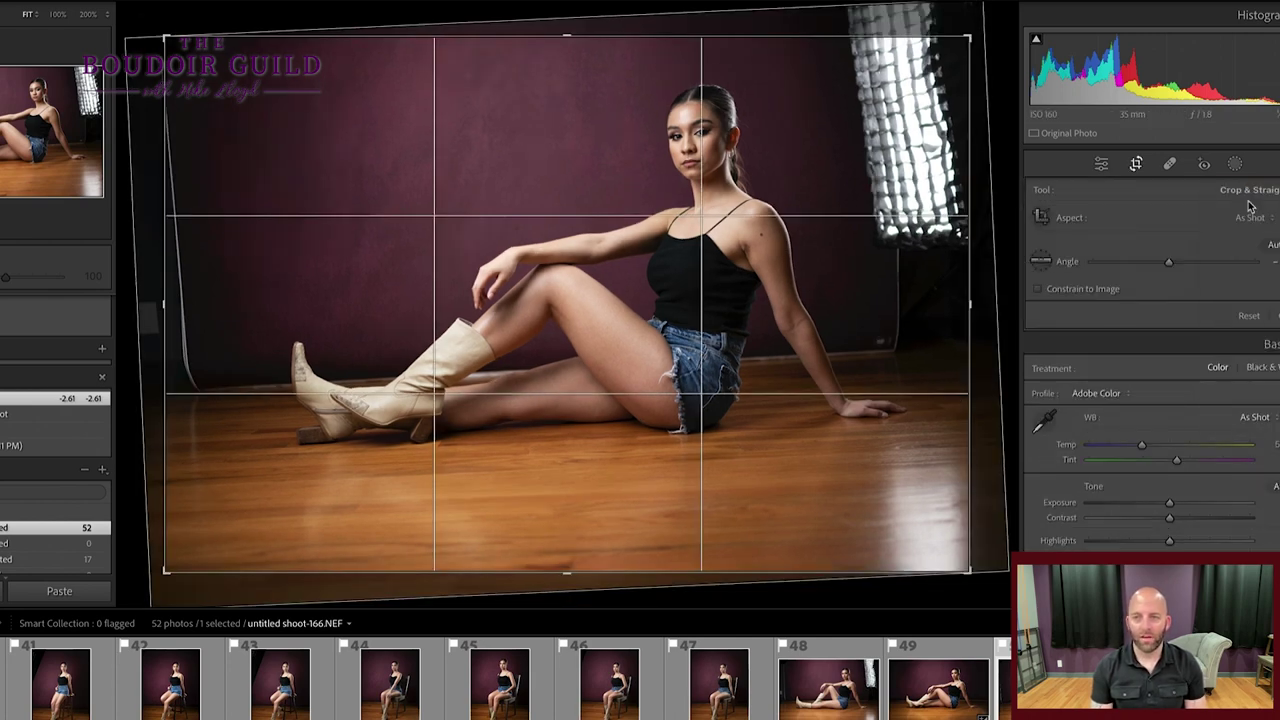
left_click(55, 445)
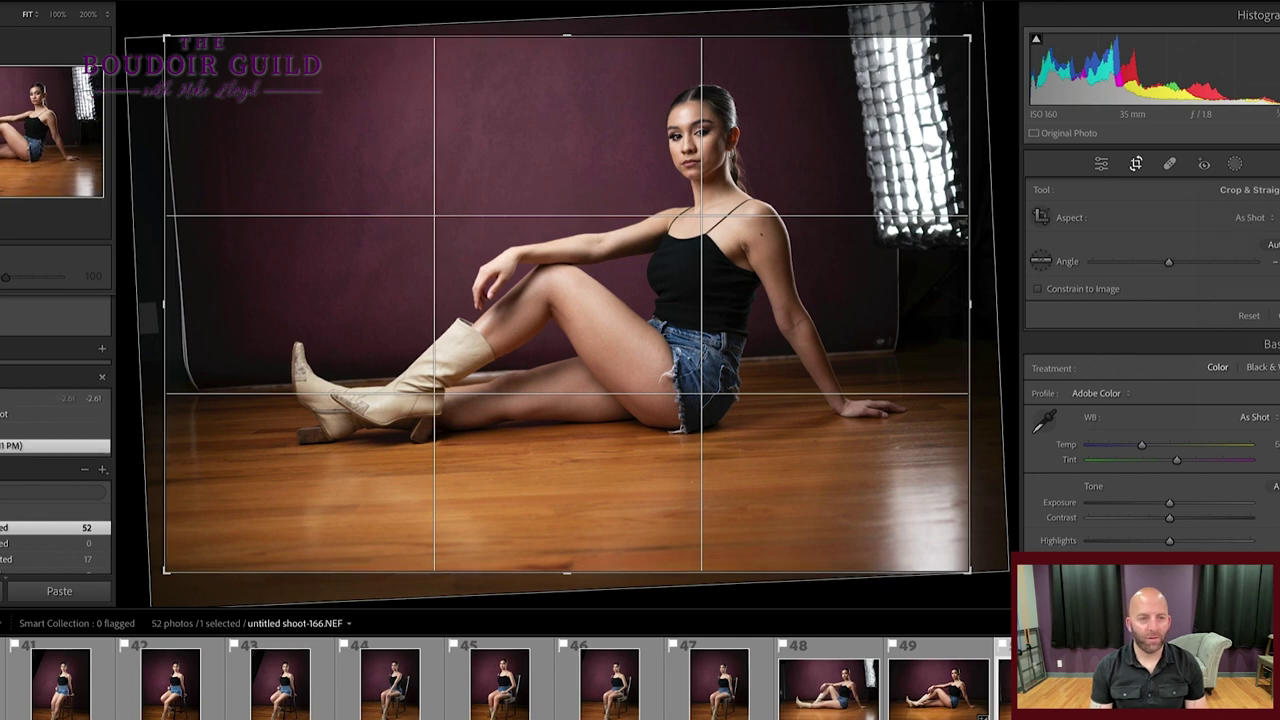
key("r")
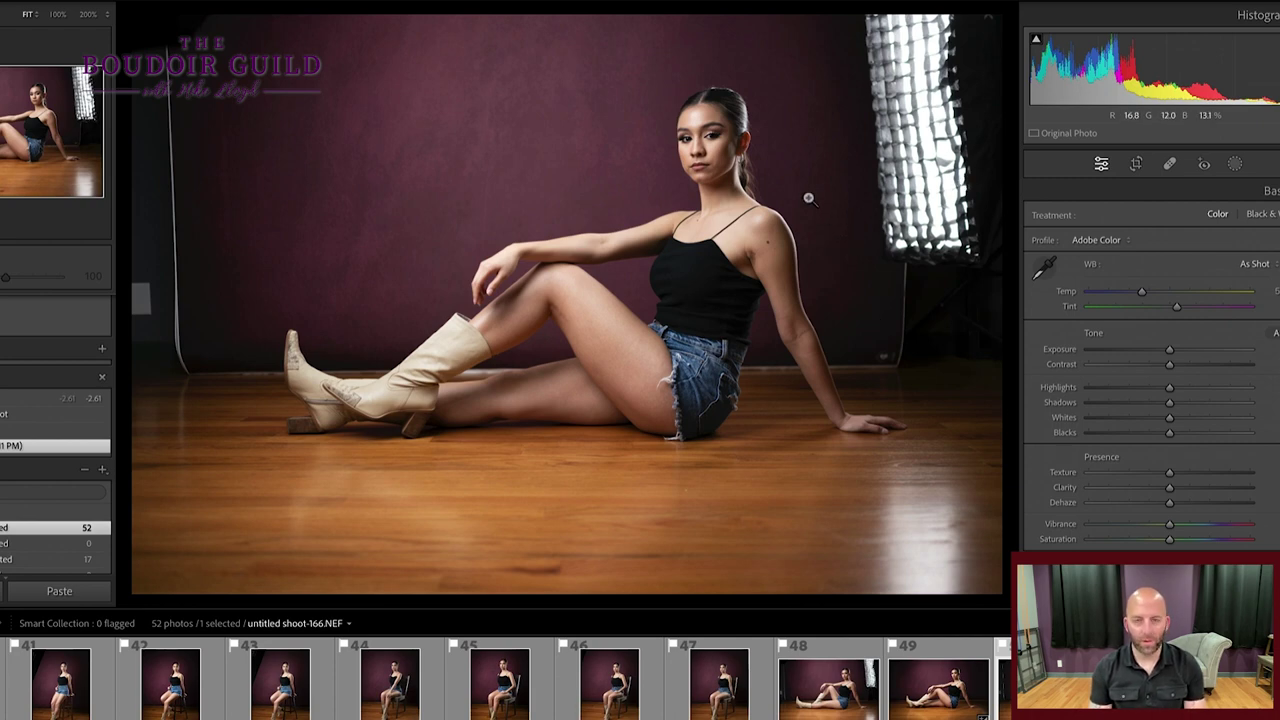
- Straighten the photo by aligning it to the line where the backdrop wall meets the floor
key("r")
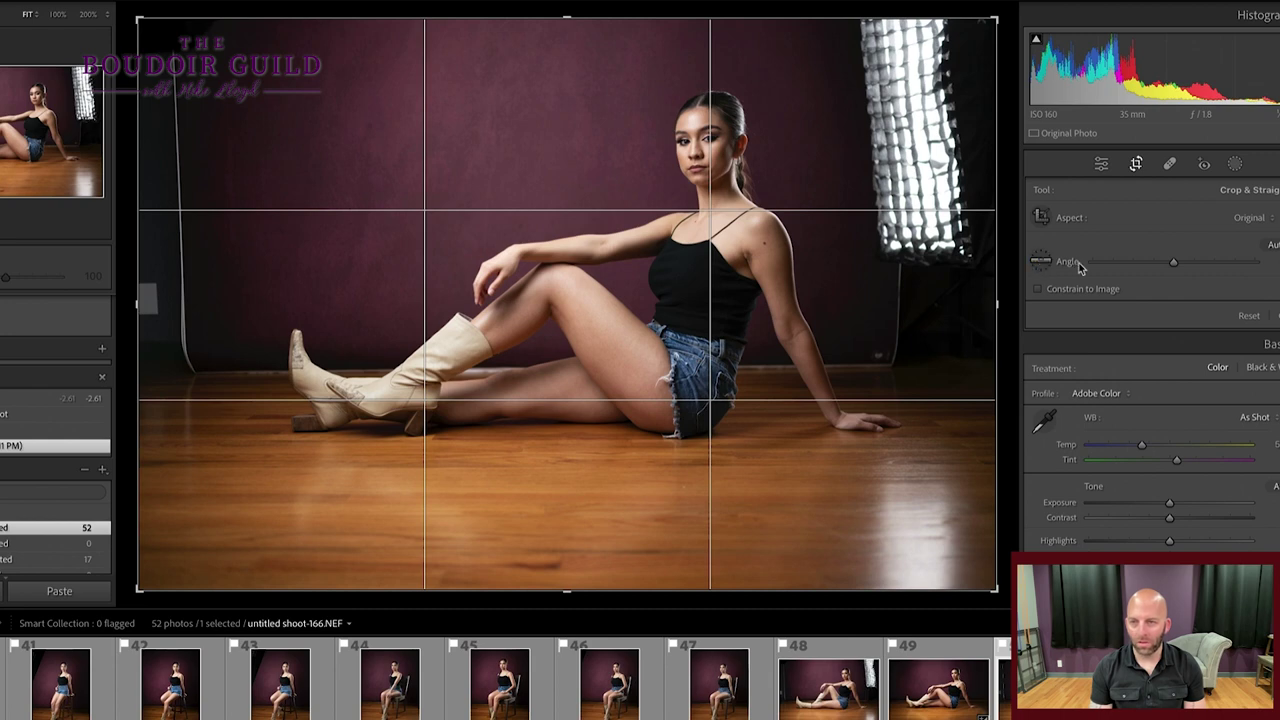
left_click(1042, 263)
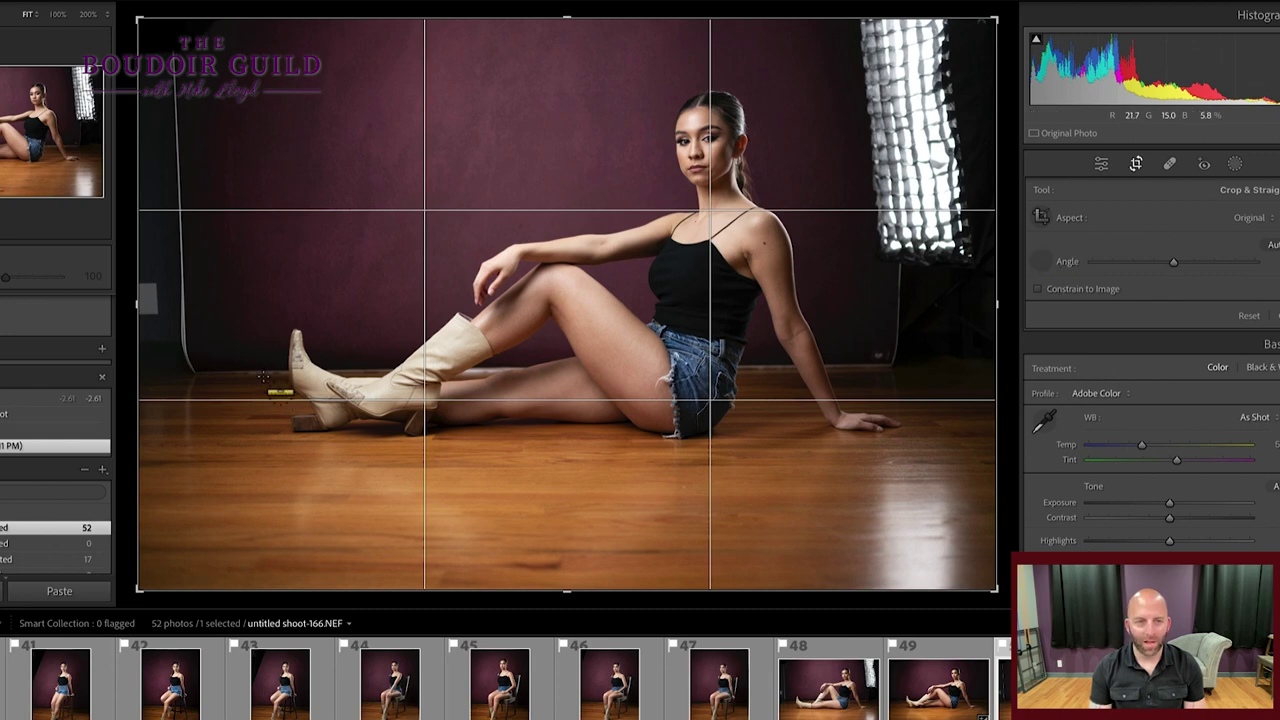
left_click_drag(198, 371, 905, 365)
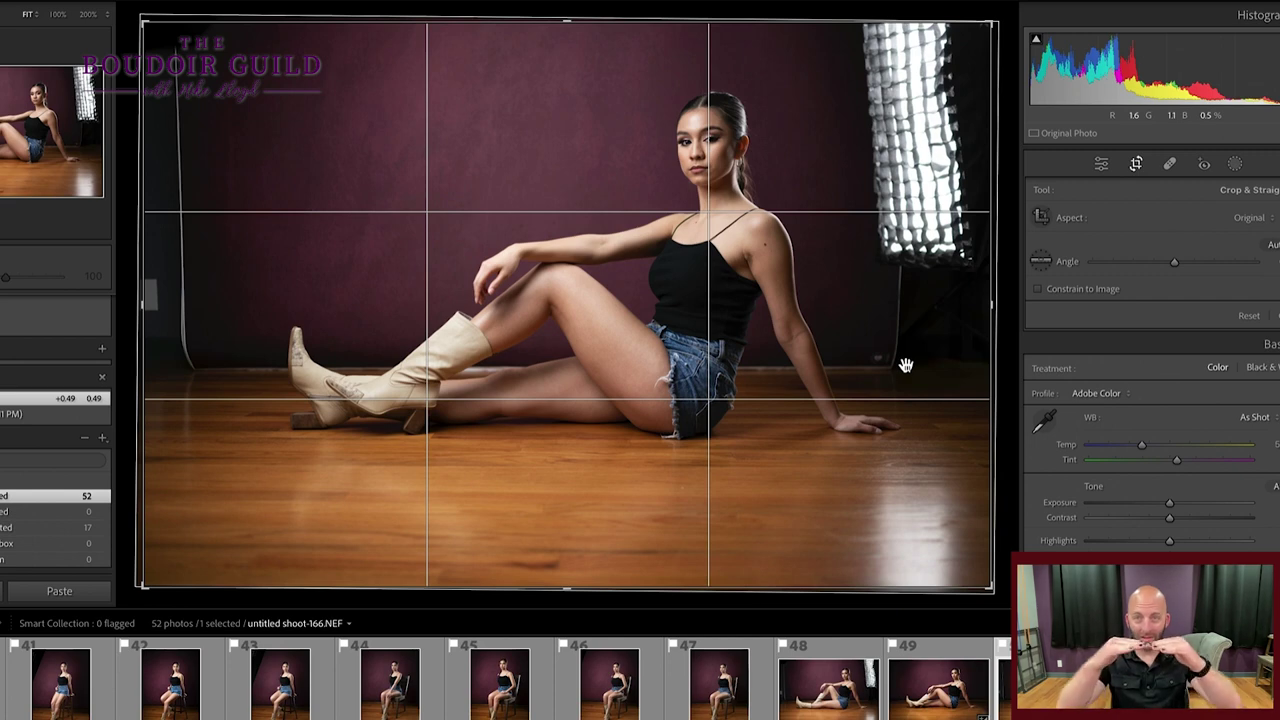
key("Return")
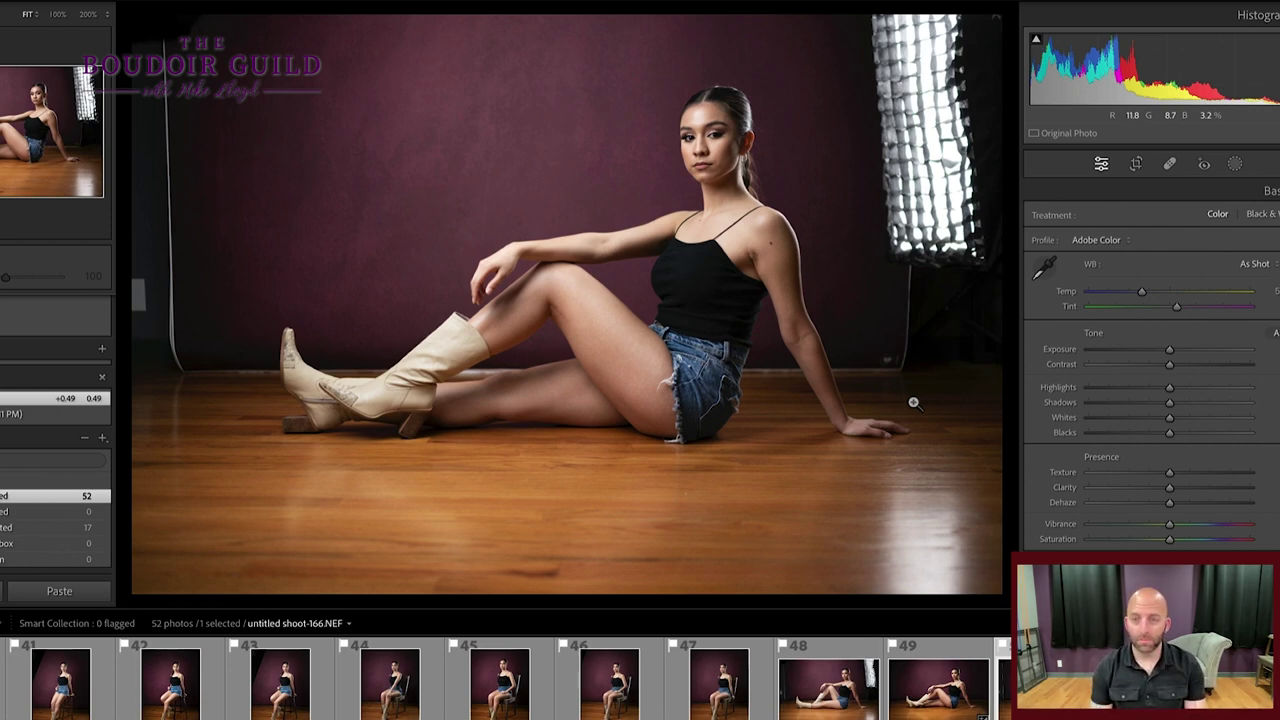
- Try cropping the photo tighter from its left side and restore the wider straightened crop
key("r")
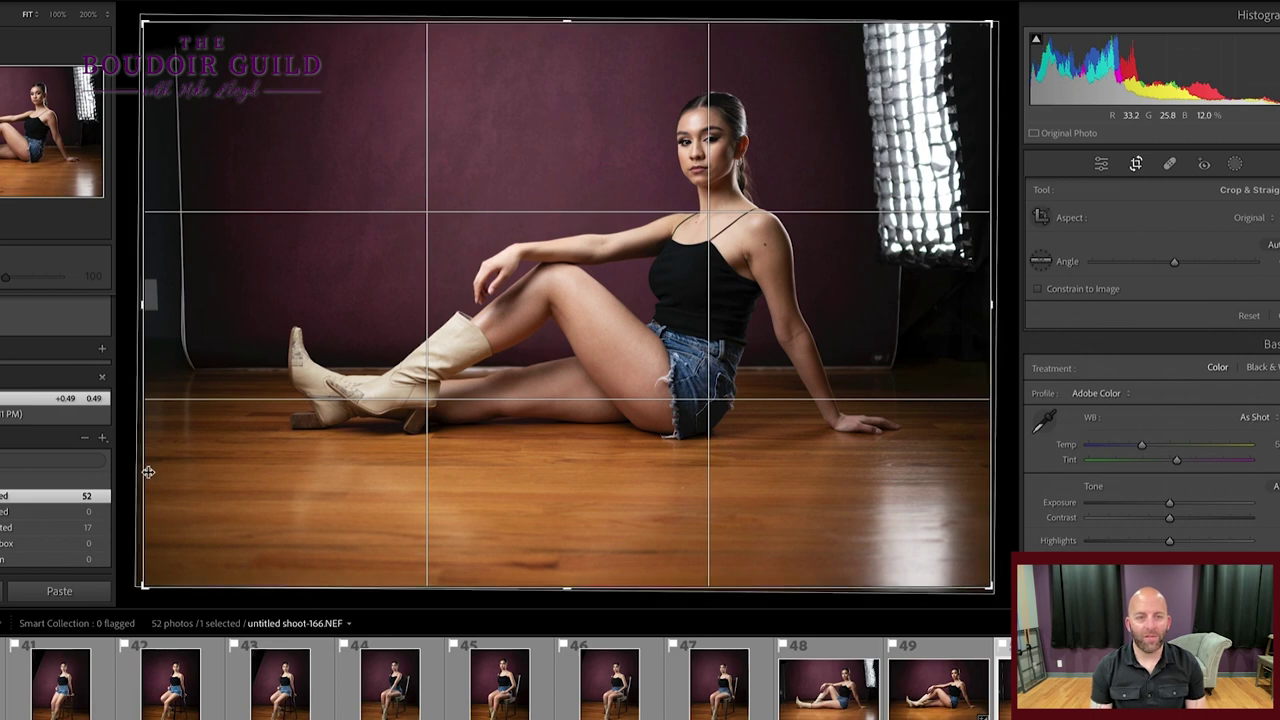
left_click_drag(143, 308, 194, 297)
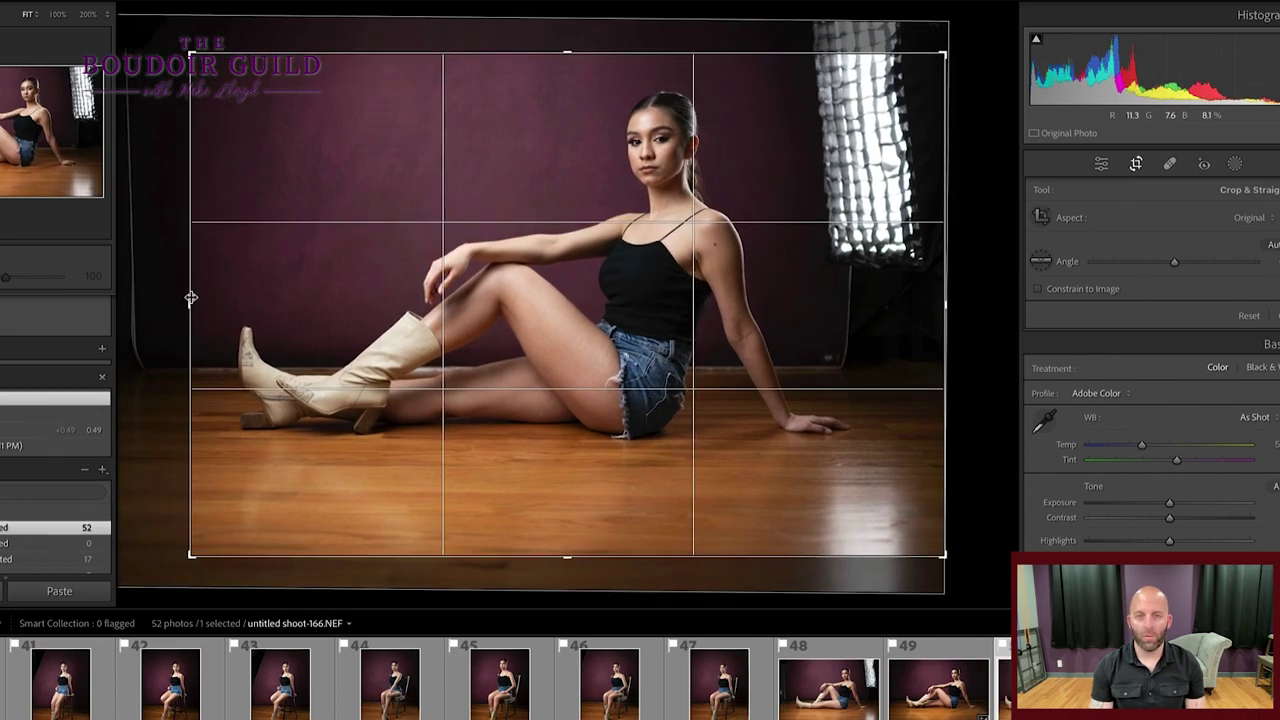
key("Return")
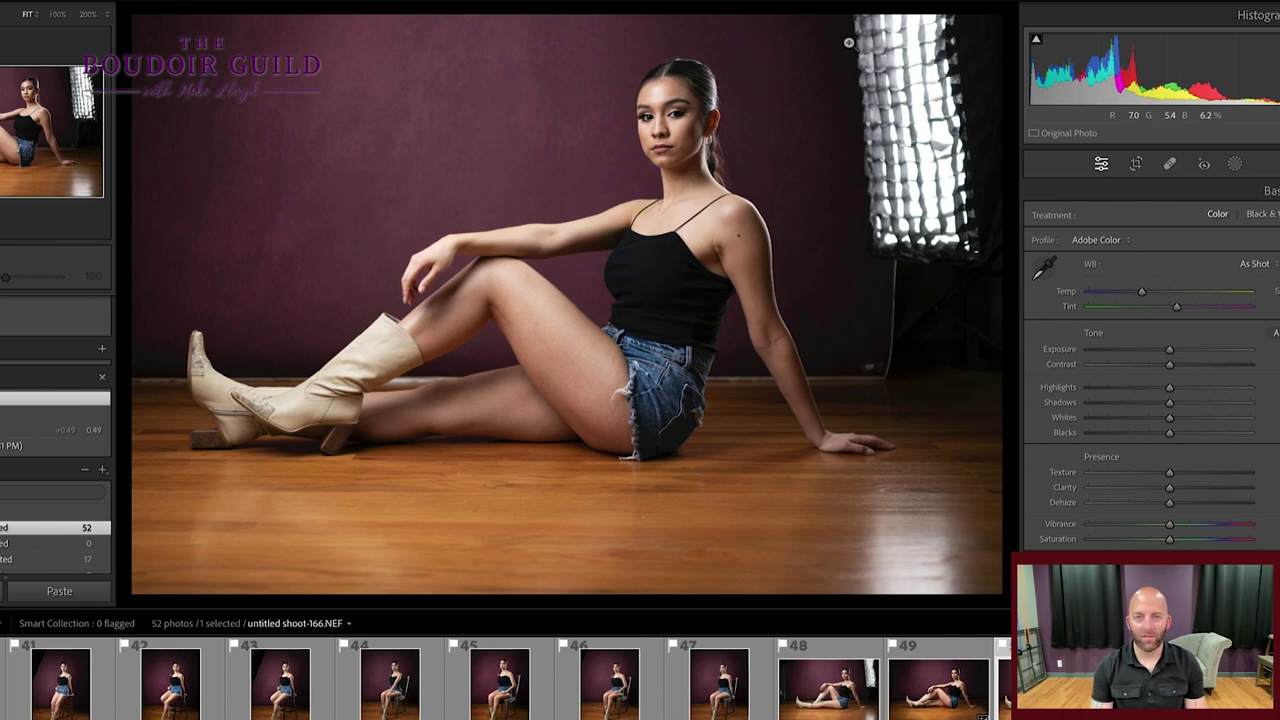
key("r")
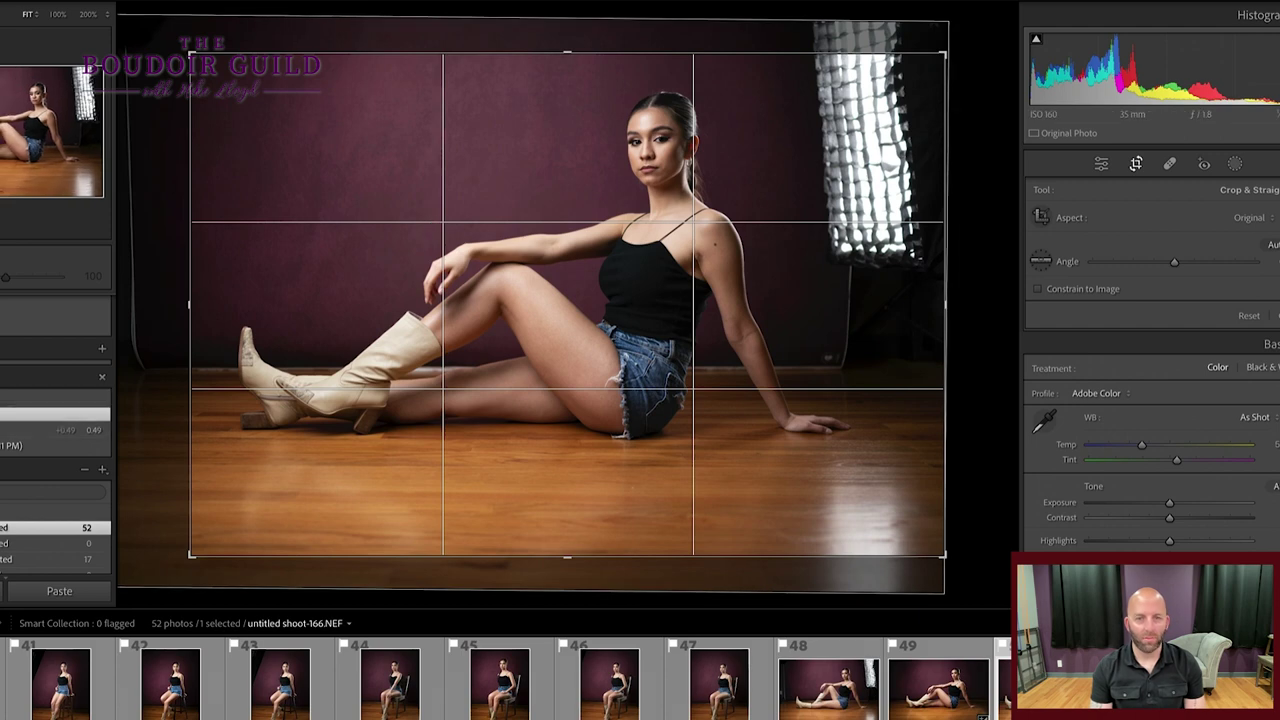
key("ctrl+alt+r")
key("r")
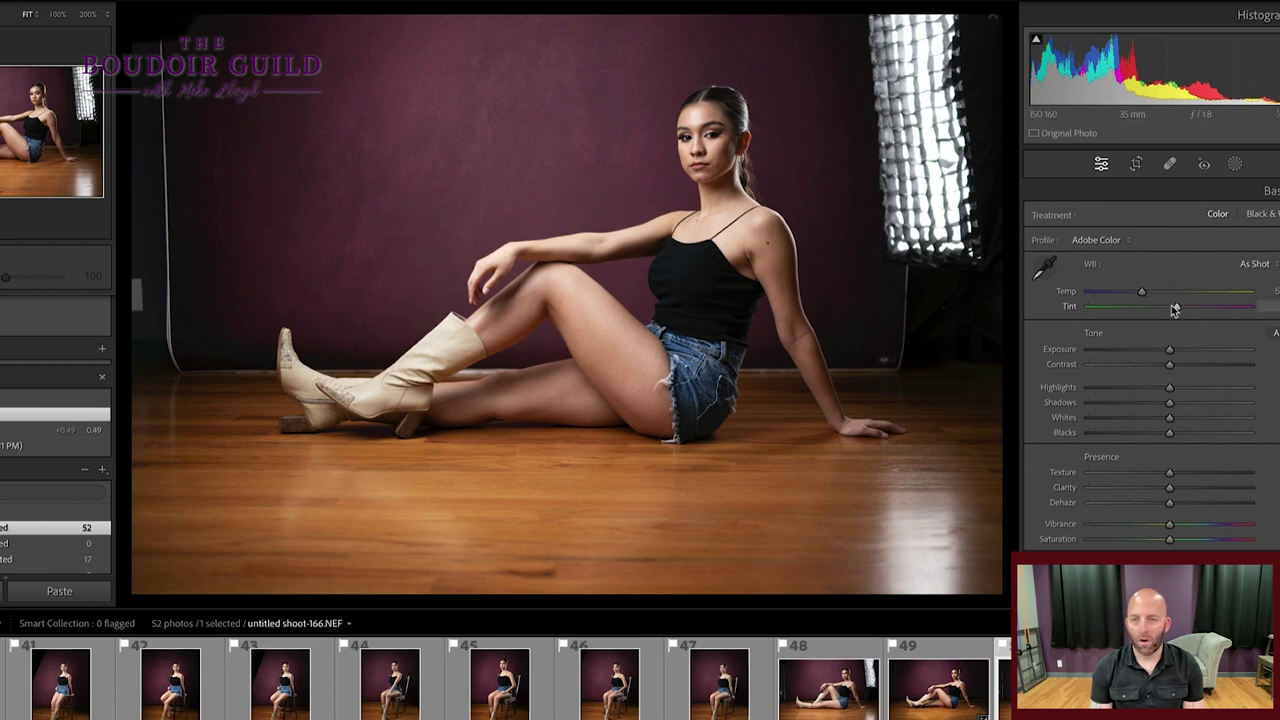
- Try warmer and cooler white balance temperatures and set the temperature to about 5.6K
left_click_drag(1143, 293, 1166, 294)
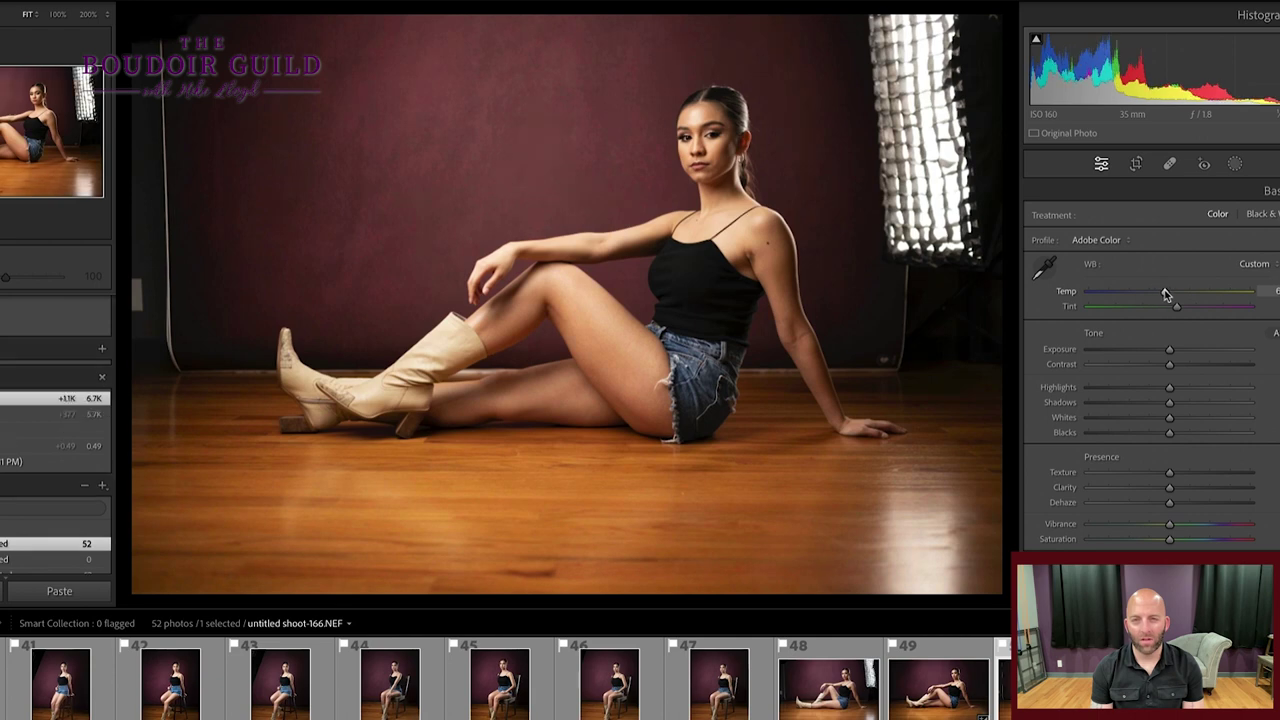
left_click_drag(1166, 294, 1172, 296)
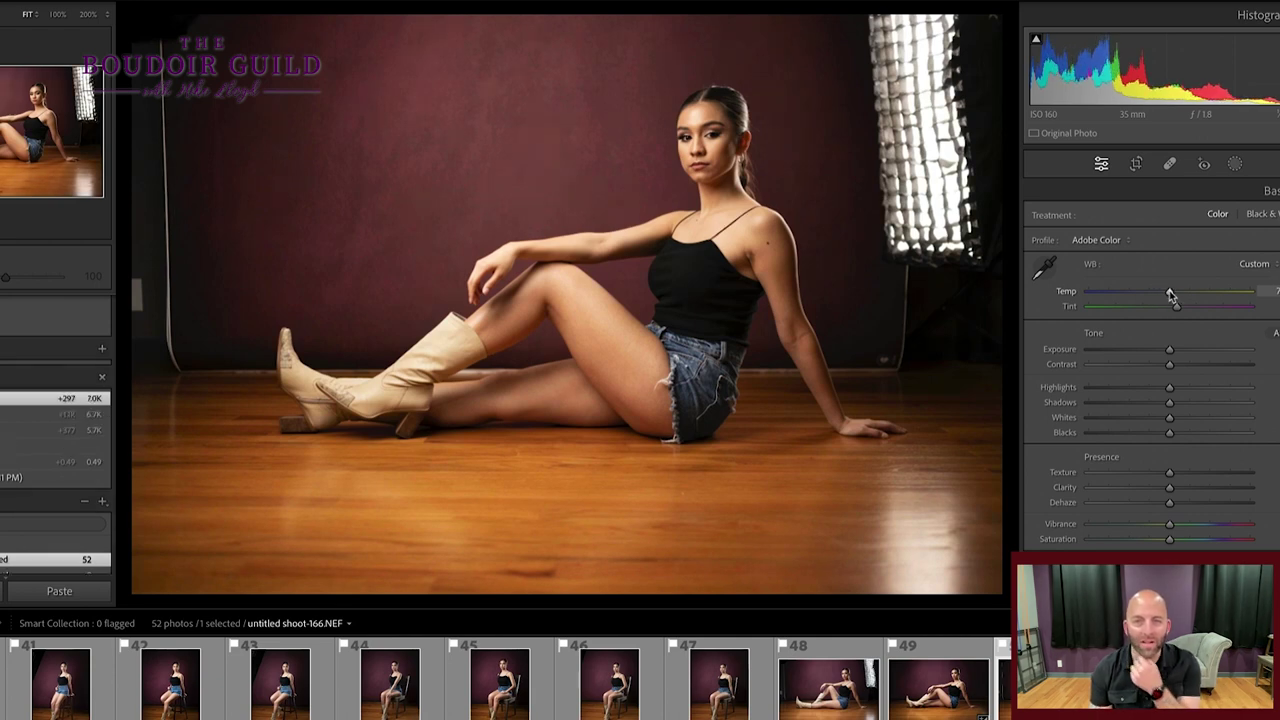
left_click_drag(1172, 296, 1141, 294)
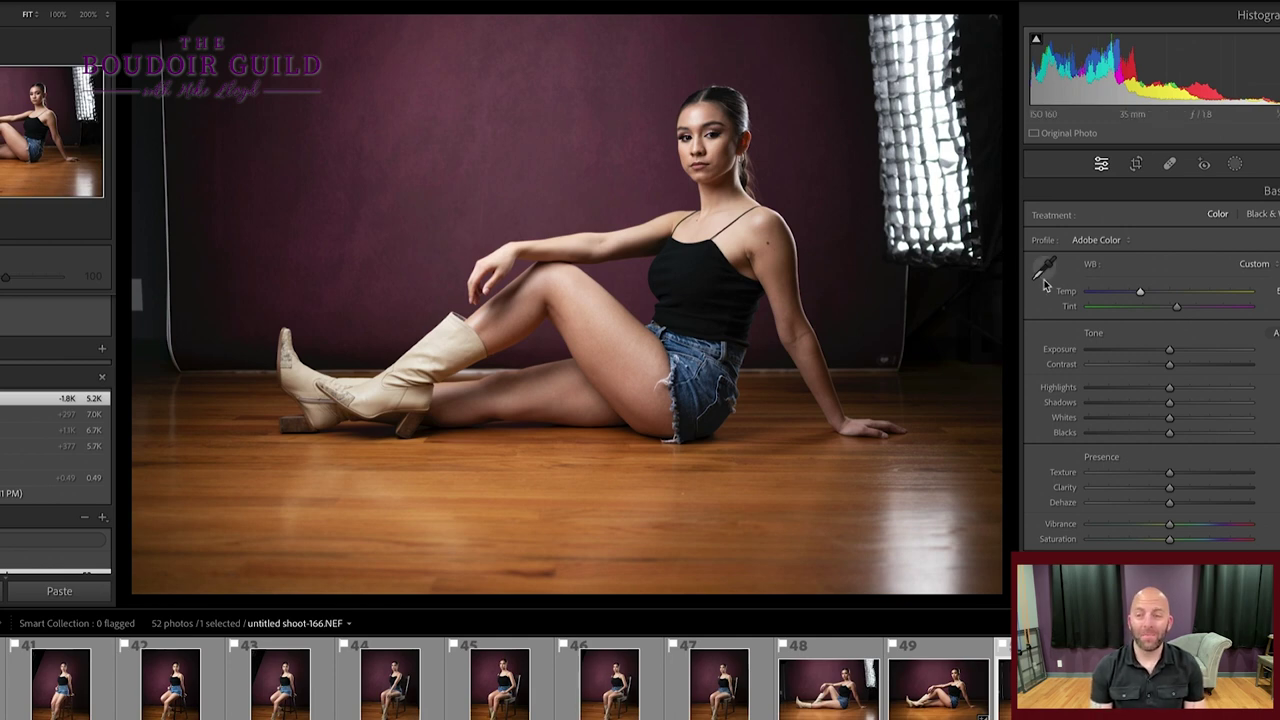
left_click_drag(1063, 292, 1066, 292)
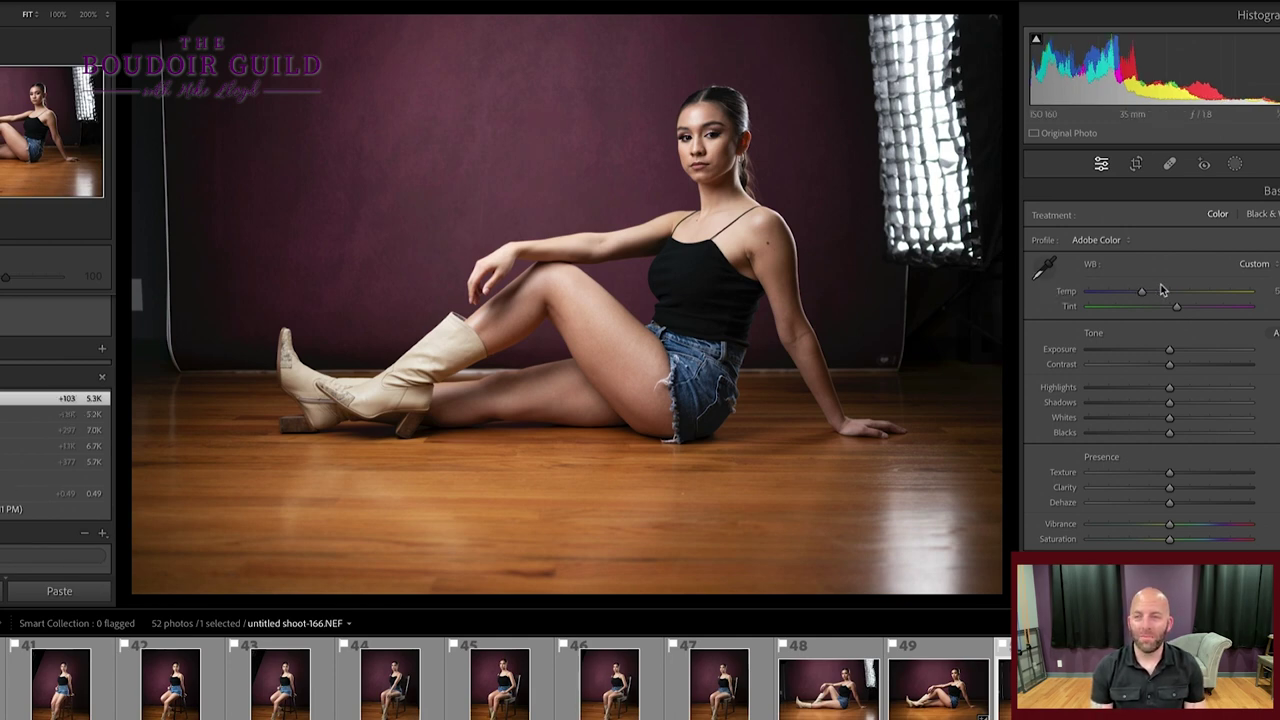
left_click_drag(1142, 293, 1146, 292)
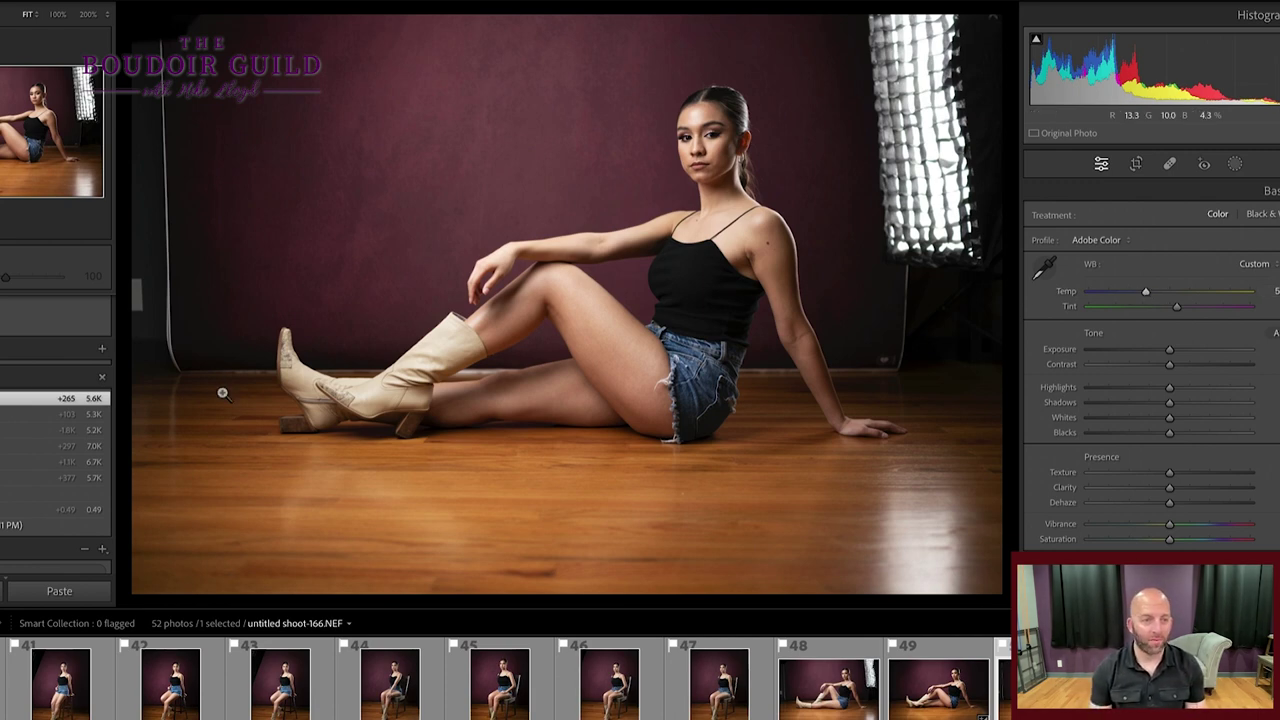
- Try a desaturated, high-contrast develop preset on the photo and undo it
left_click(50, 348)
left_click(50, 397)
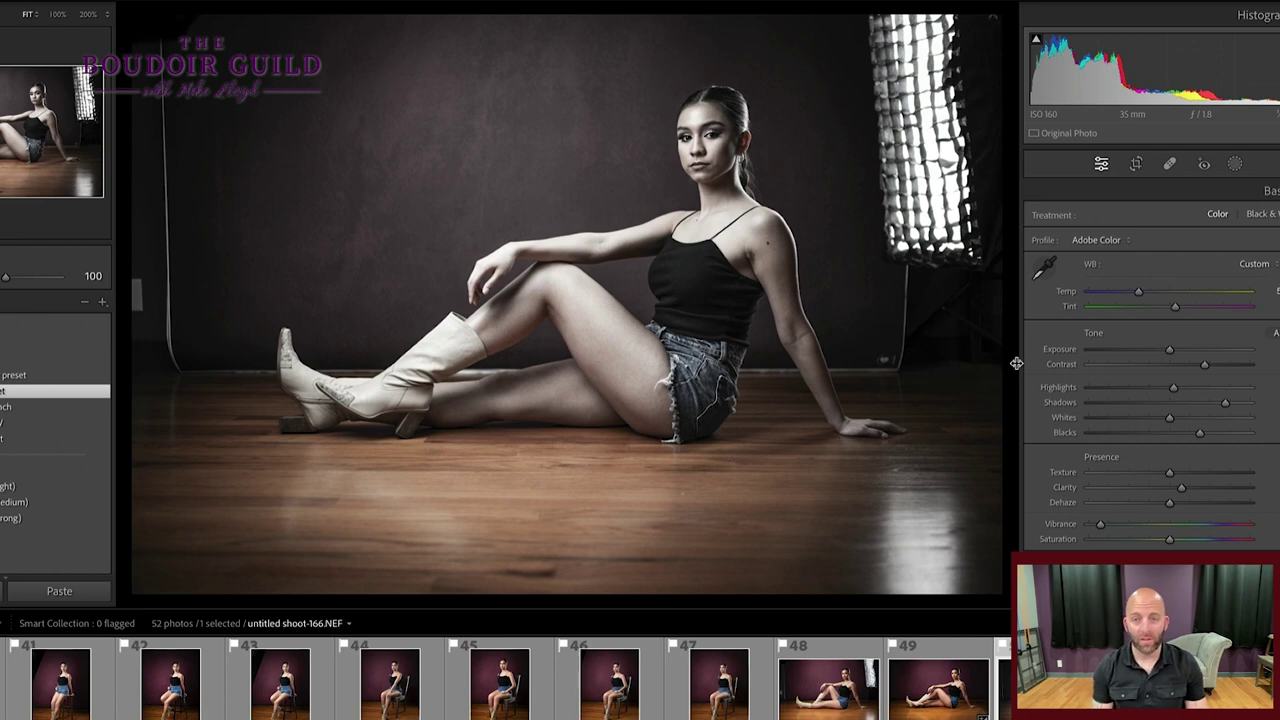
key("ctrl+z")
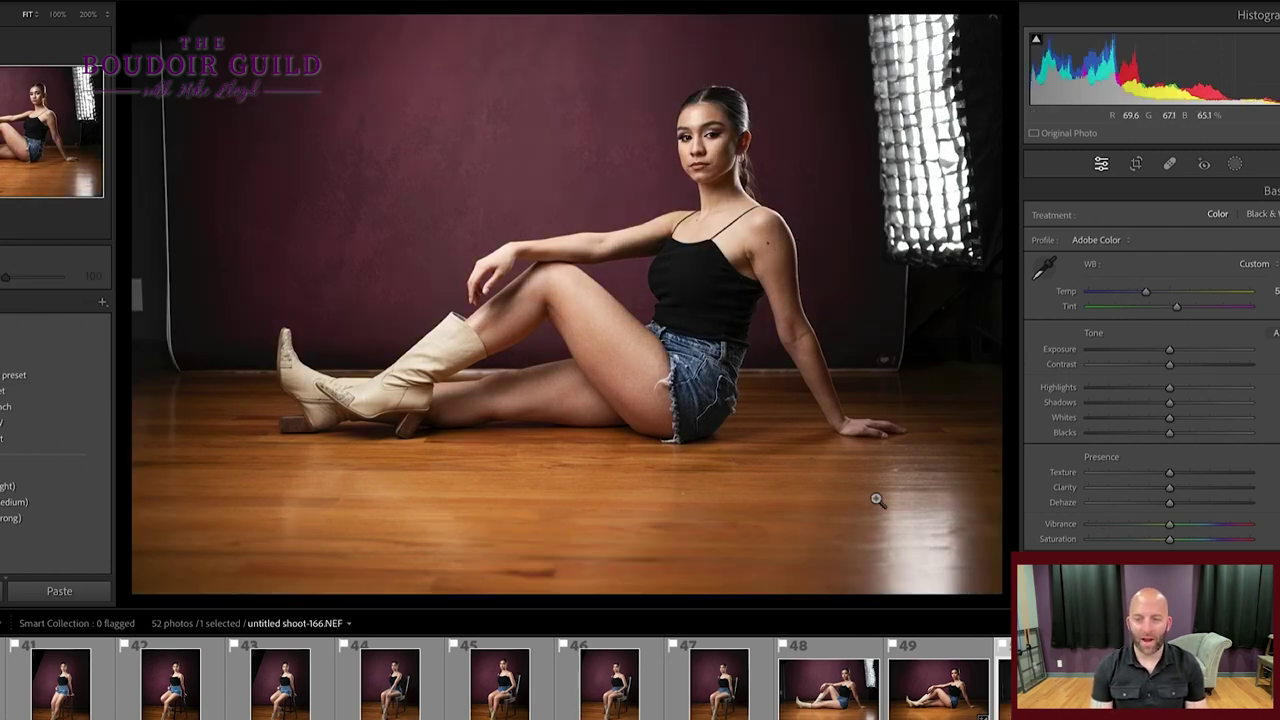
- Synchronize the develop settings to the additionally selected photos, leaving out masking, healing and crop
left_click(1050, 683, "shift")
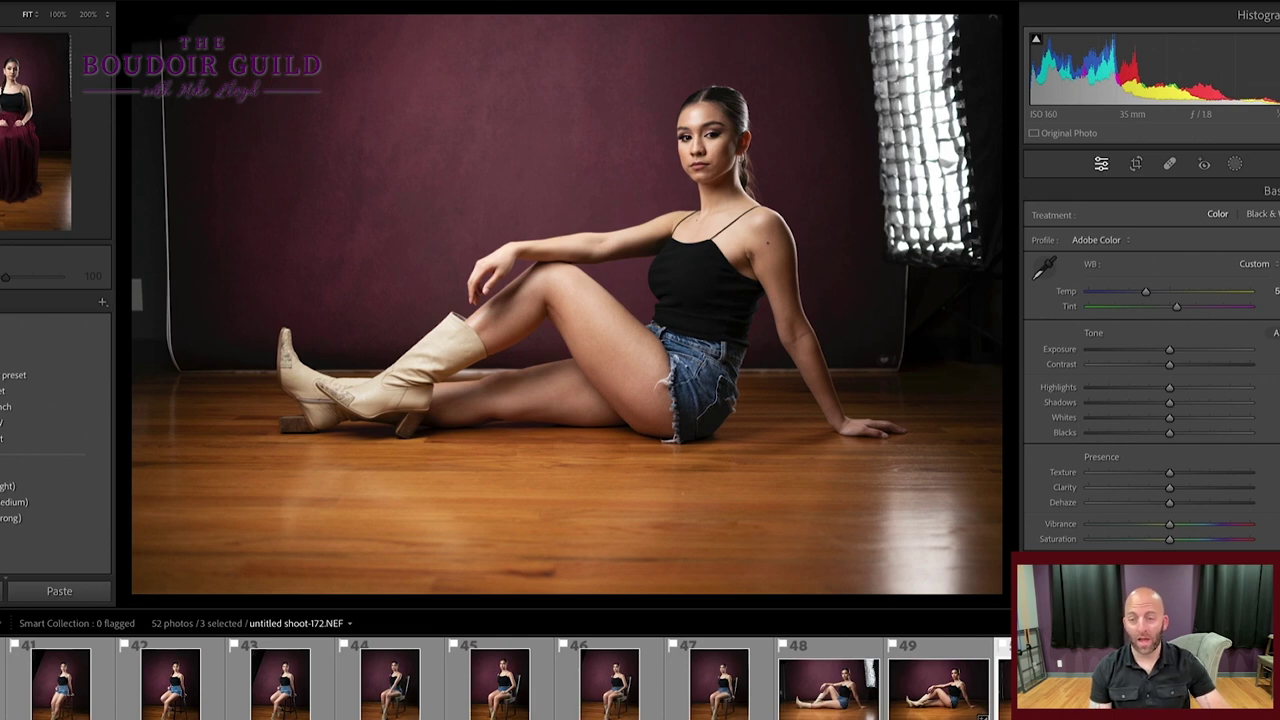
key("super+shift+s")
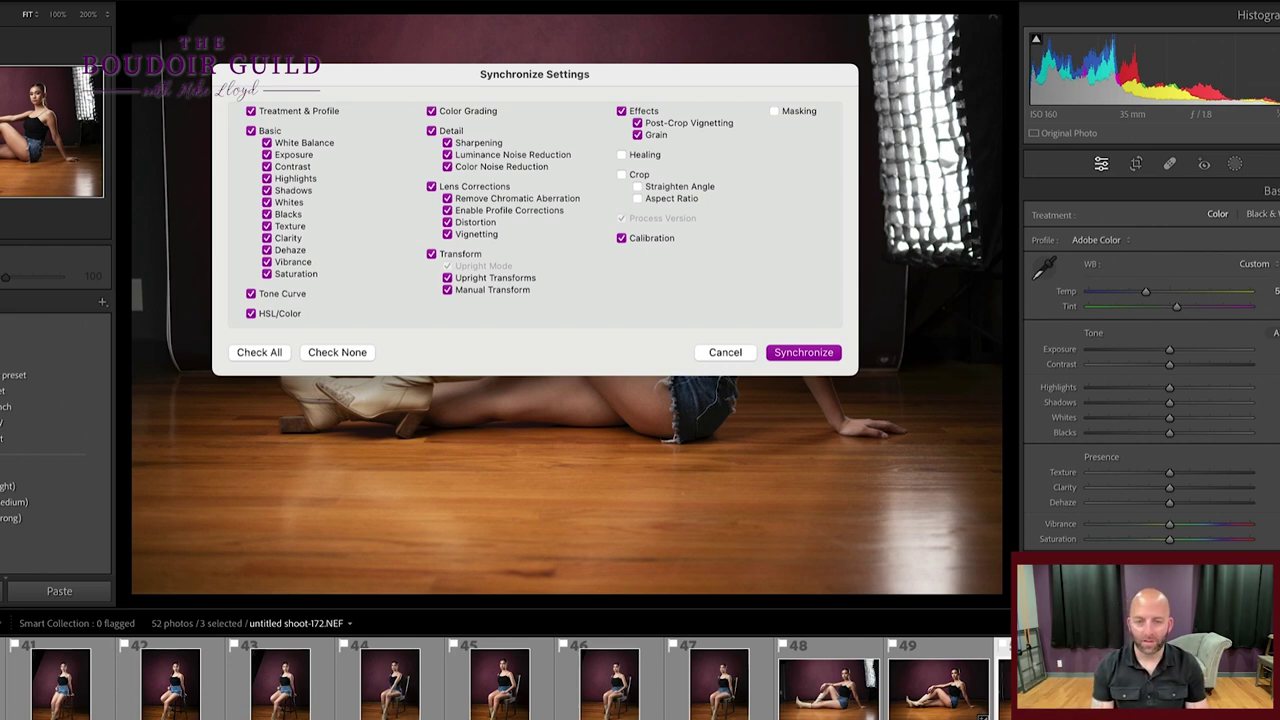
left_click(803, 352)
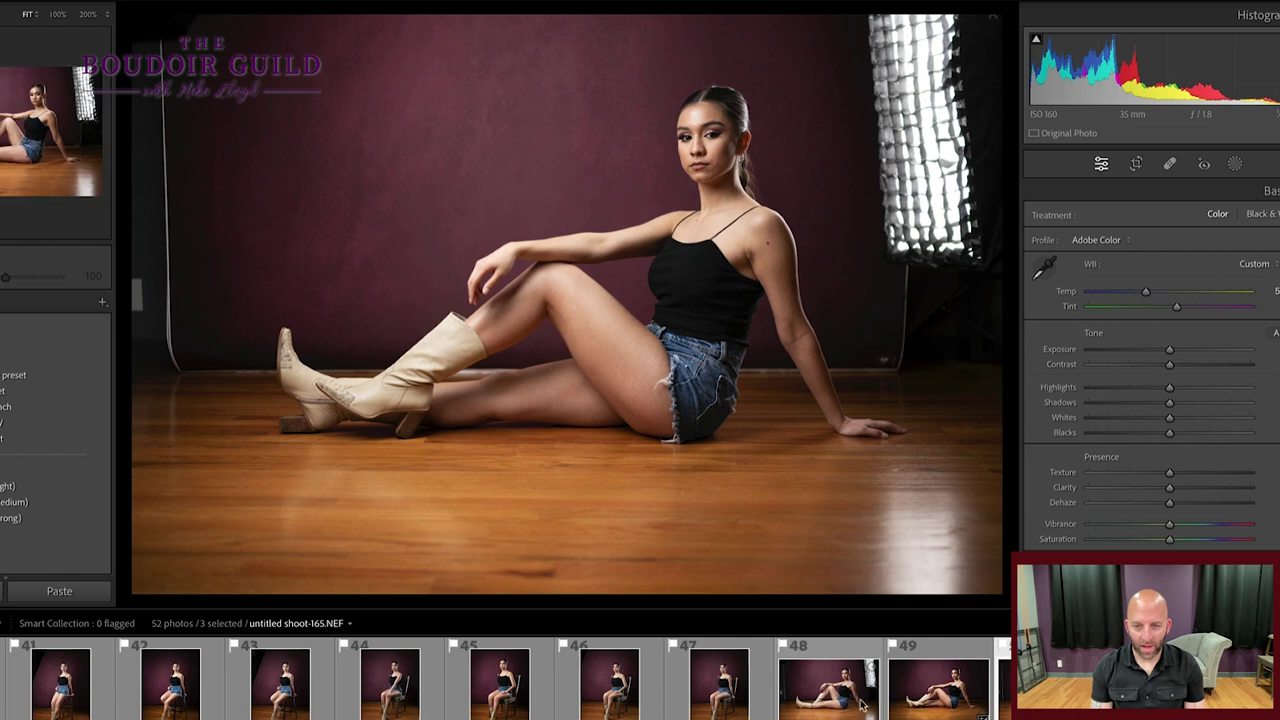
- Select the range of photos in the filmstrip with the edited untitled shoot-166.NEF as the active photo
left_click(922, 712)
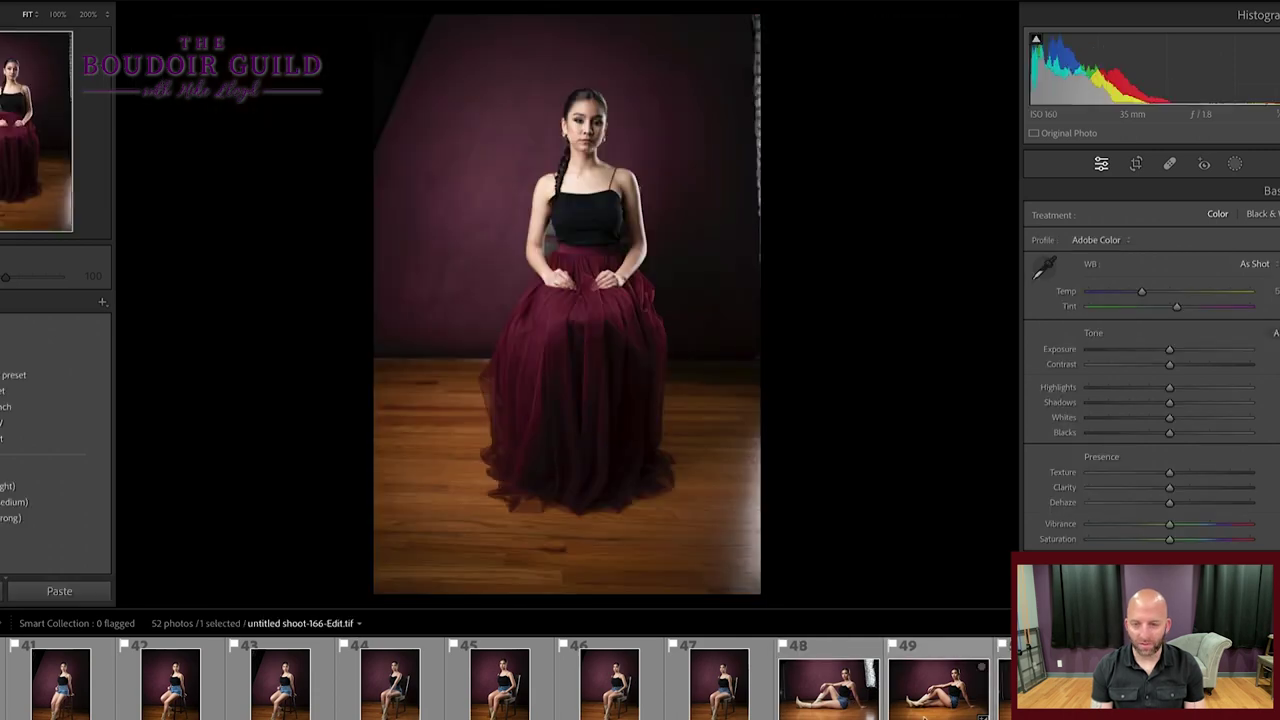
left_click(828, 705, "shift")
left_click(947, 695)
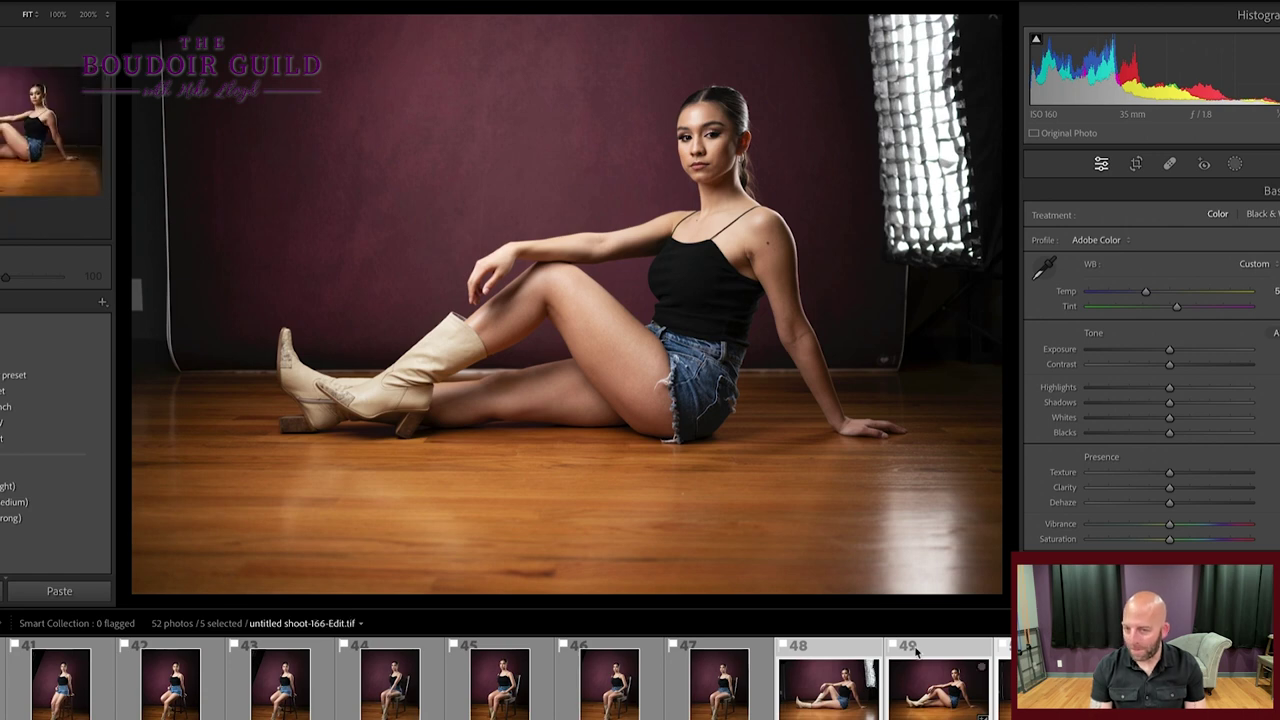
left_click(793, 652)
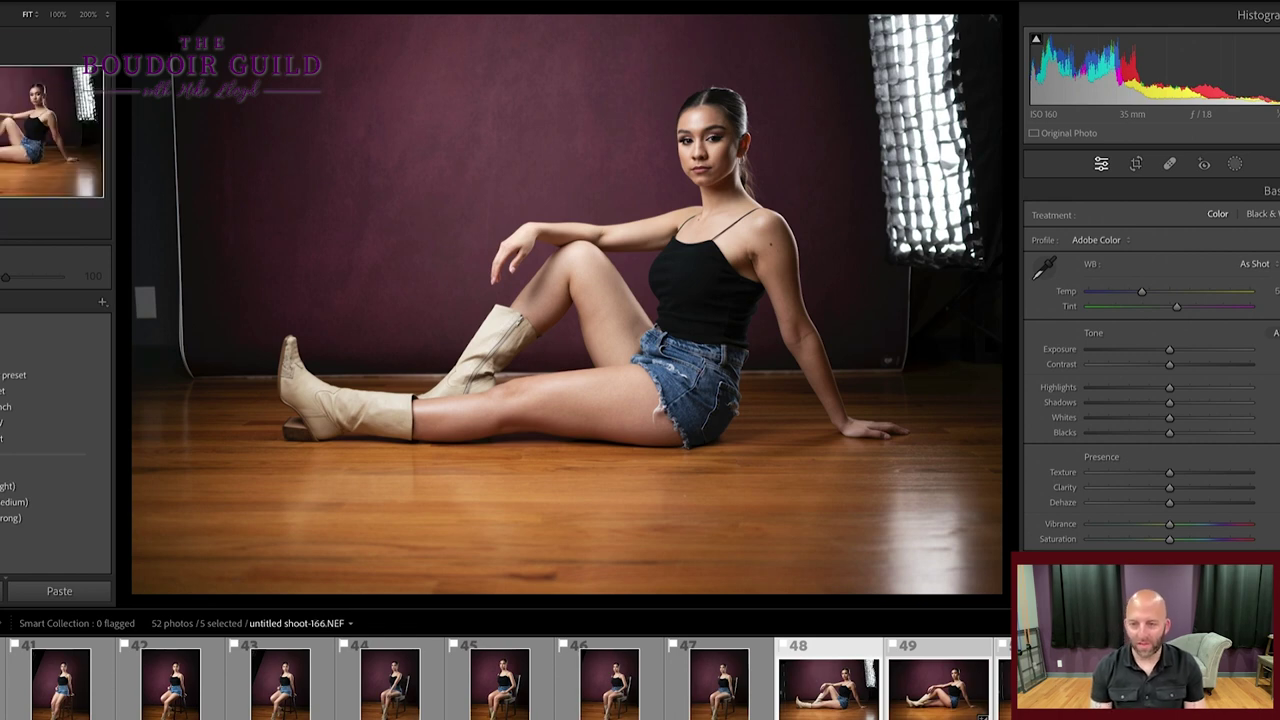
left_click(938, 685)
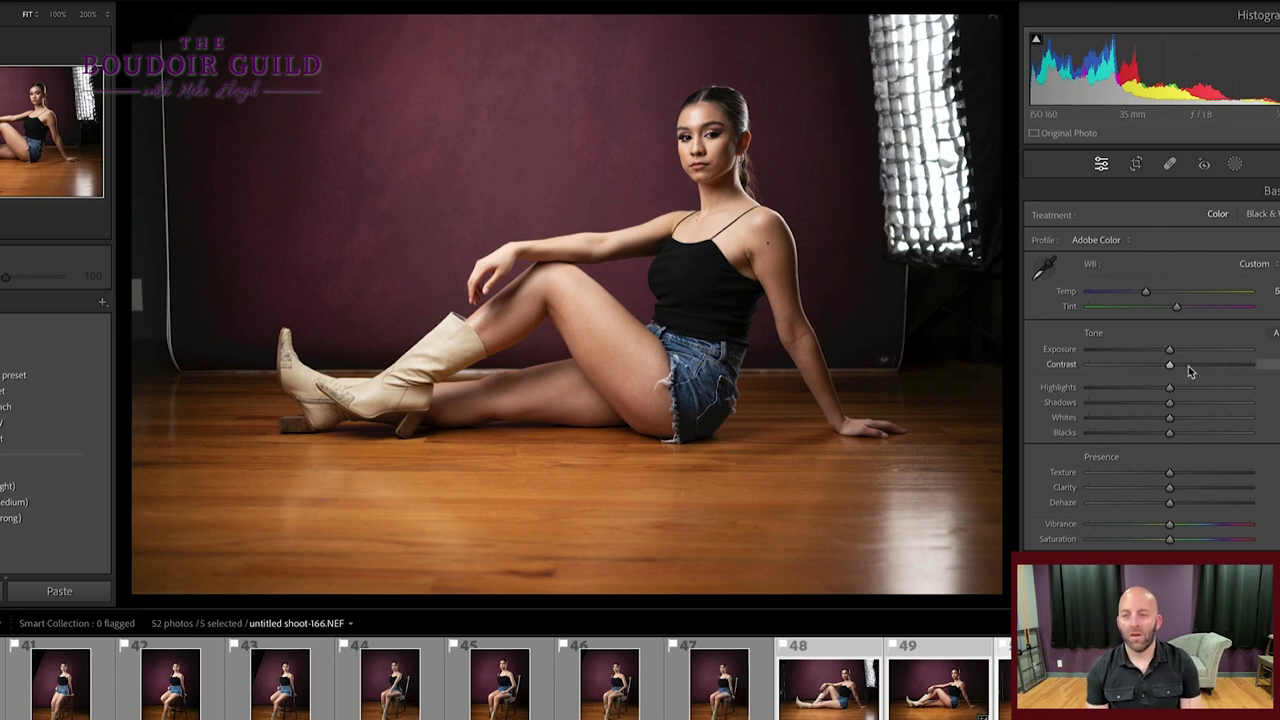
- Try a post-crop vignetting amount of -19 and return to the 5.6K temperature state in the history
scroll(1180, 380, "down", 15)
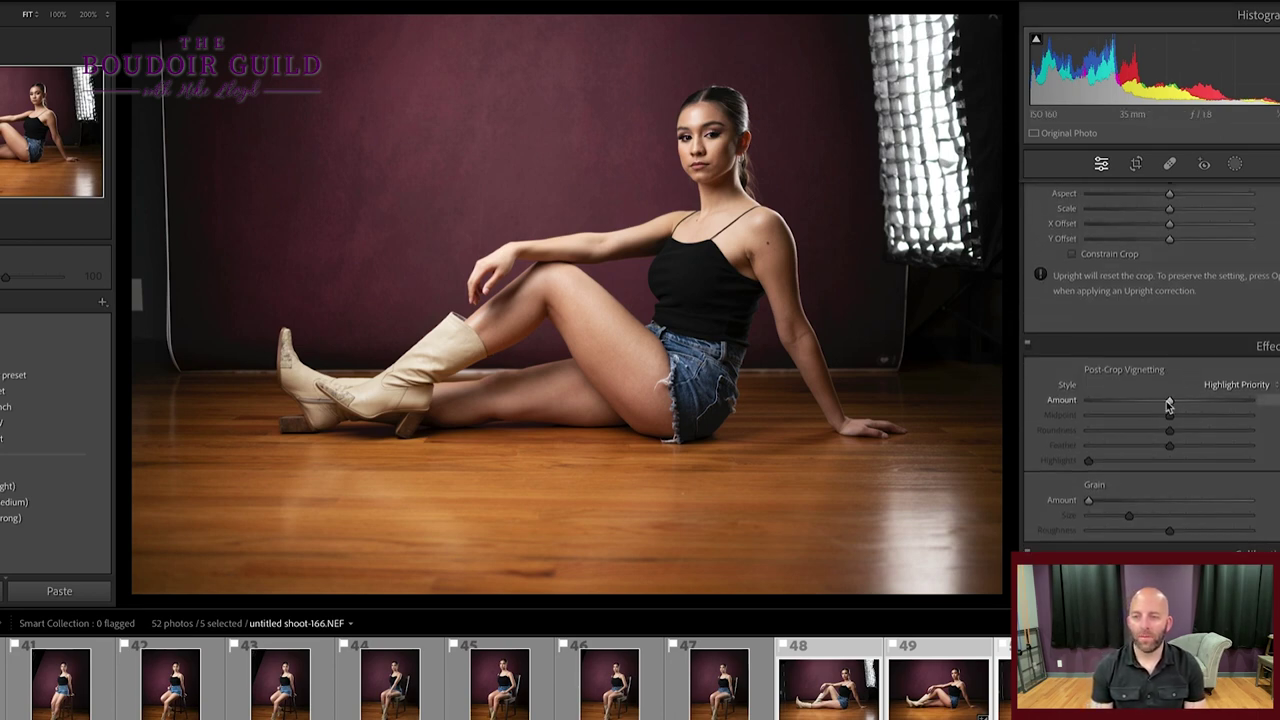
left_click_drag(1170, 404, 1155, 403)
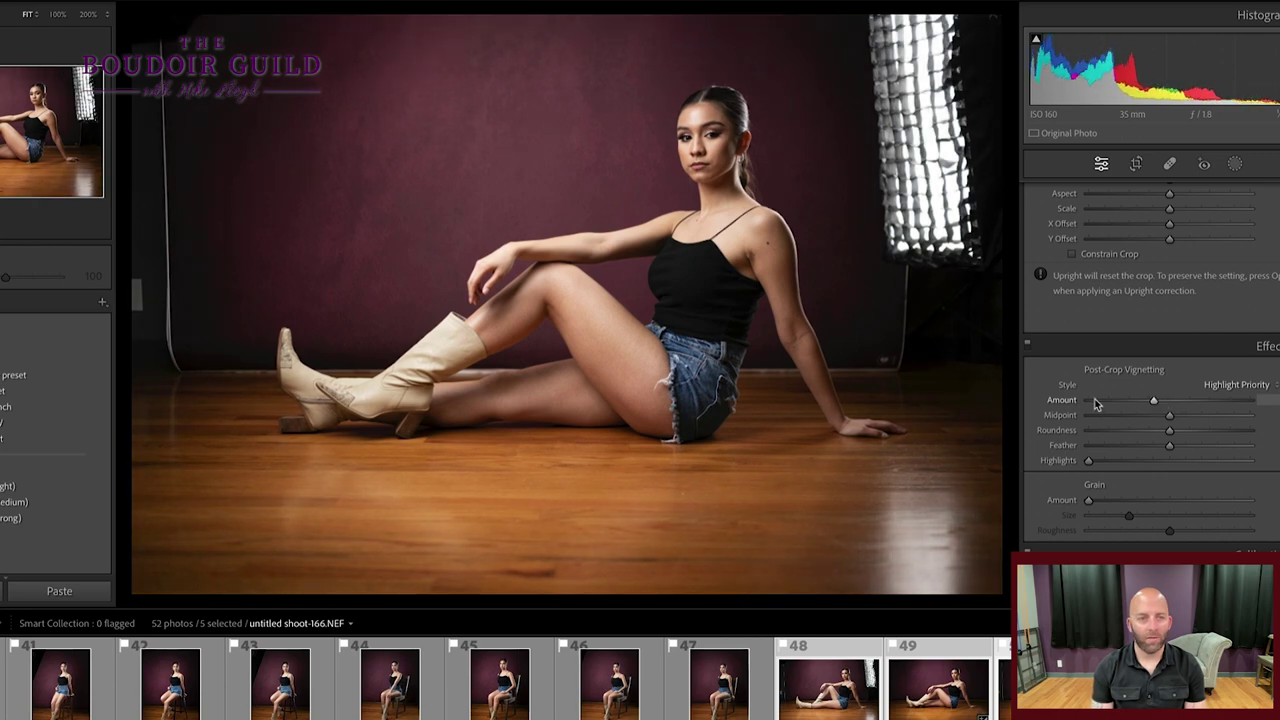
scroll(40, 455, "down", 5)
scroll(5, 466, "up", 3)
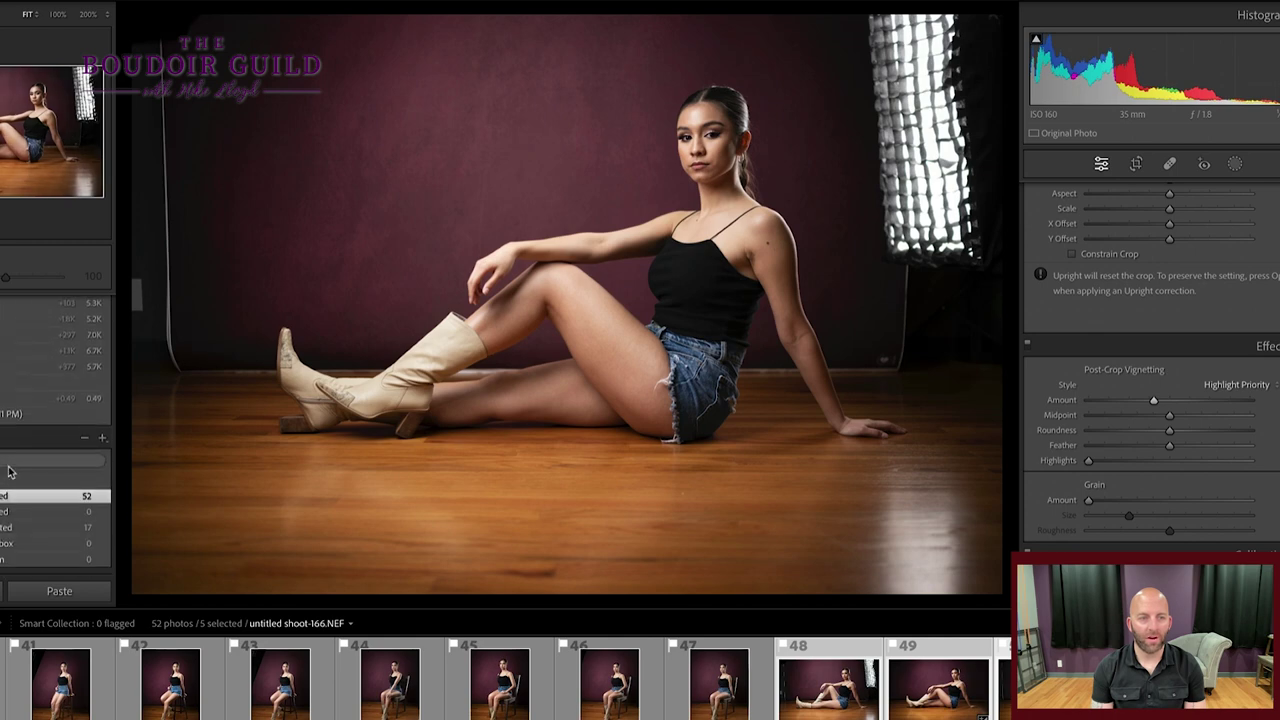
left_click(30, 460)
left_click(32, 450)
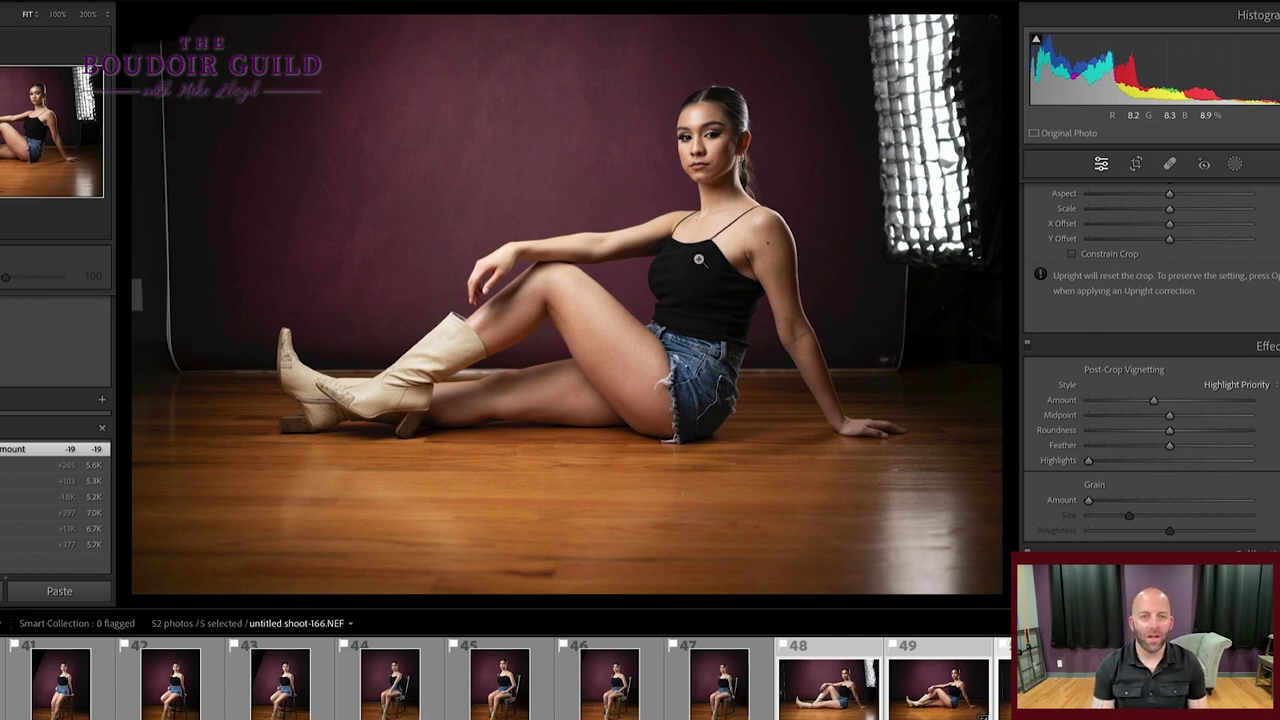
left_click(30, 465)
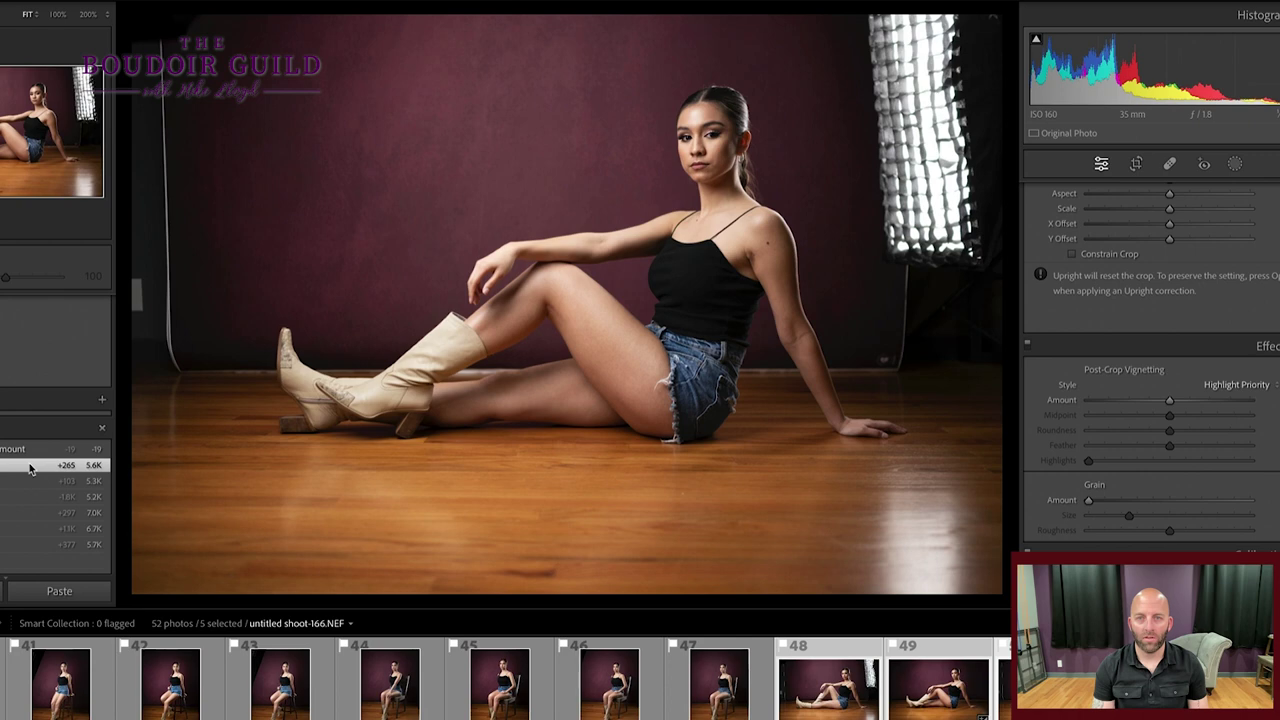
- Try the post-crop vignetting amount at -100 and set it to 37
left_click(1143, 401)
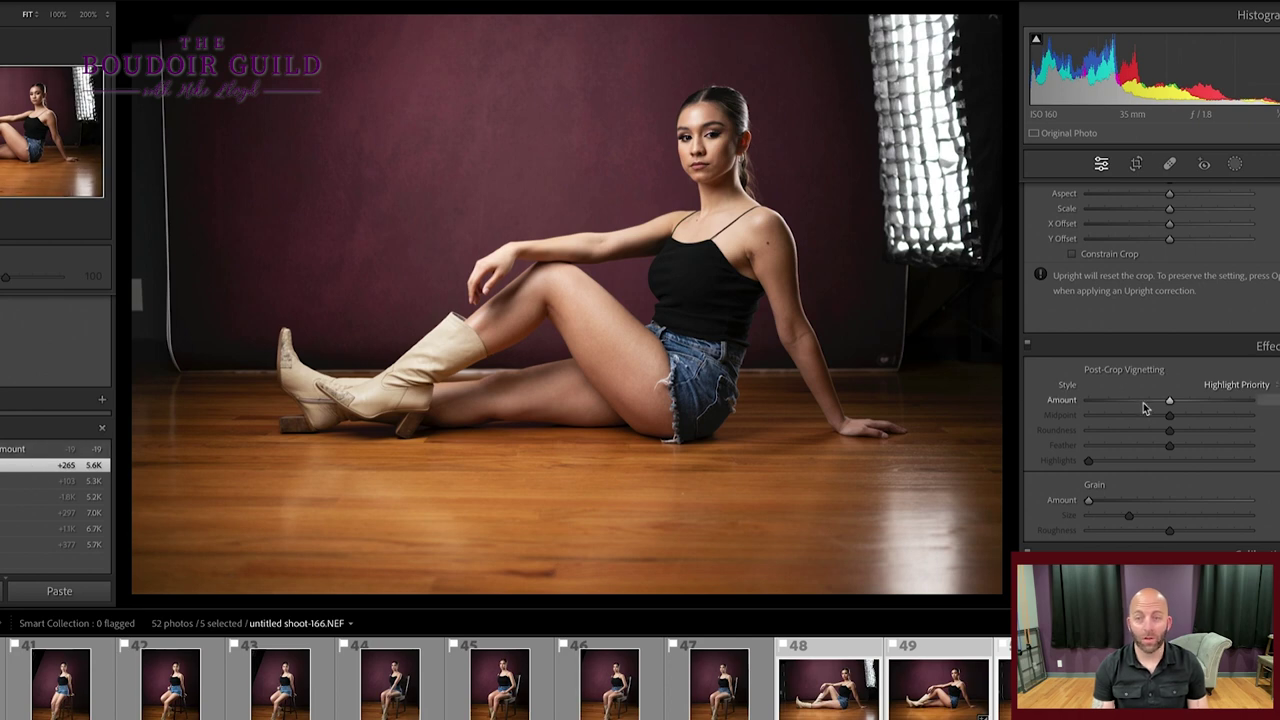
left_click_drag(1143, 402, 981, 406)
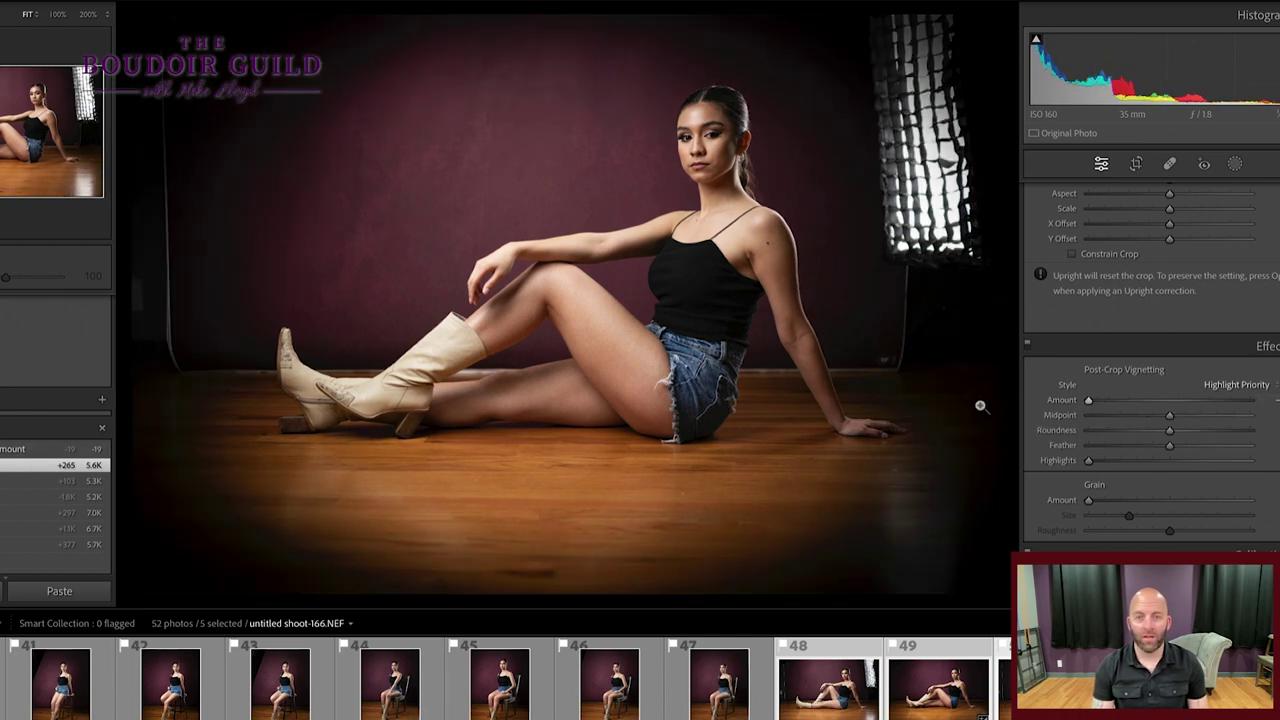
left_click(1198, 399)
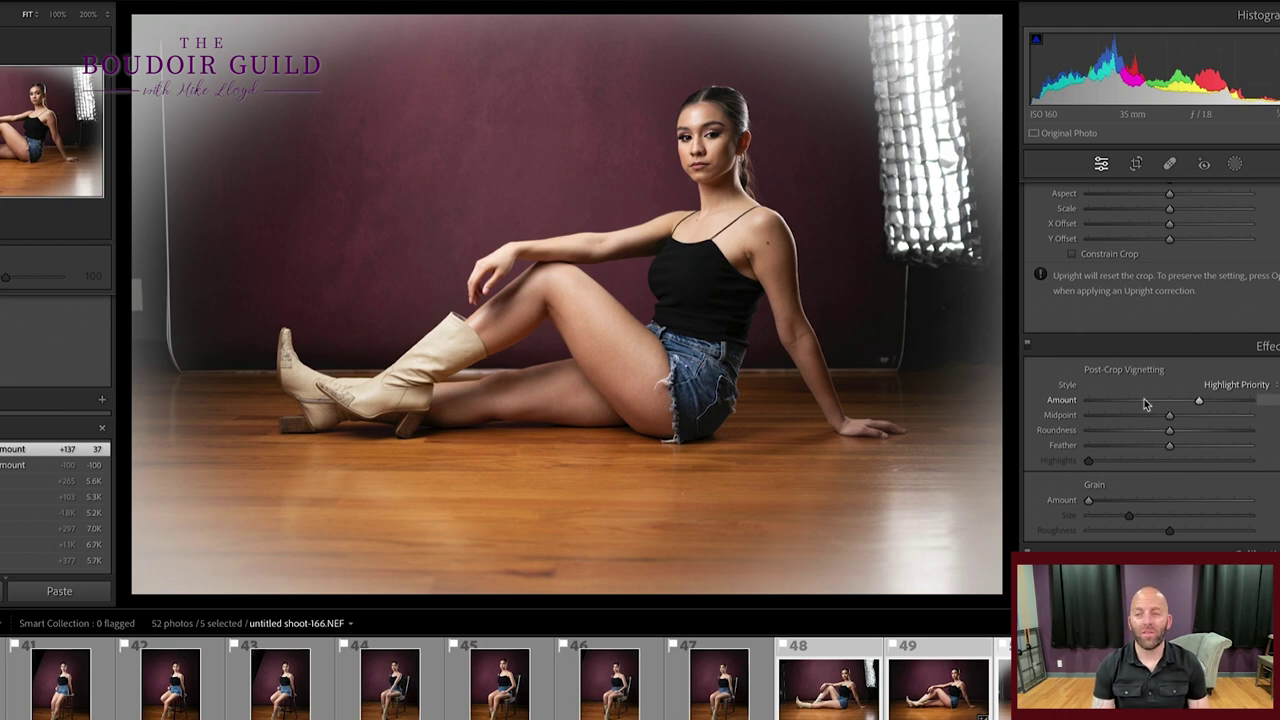
- Try post-crop vignetting amounts of 66 and -11, resetting the amount to 0 after each
left_click(1219, 400)
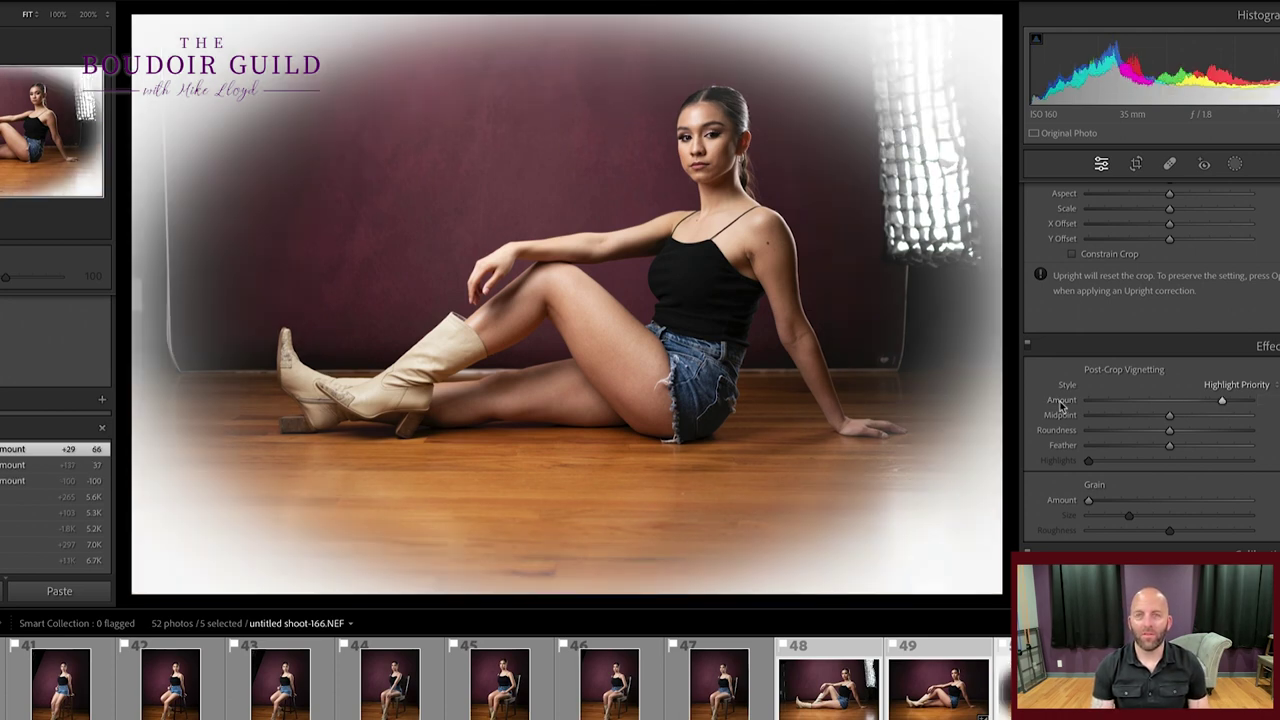
double_click(1062, 400)
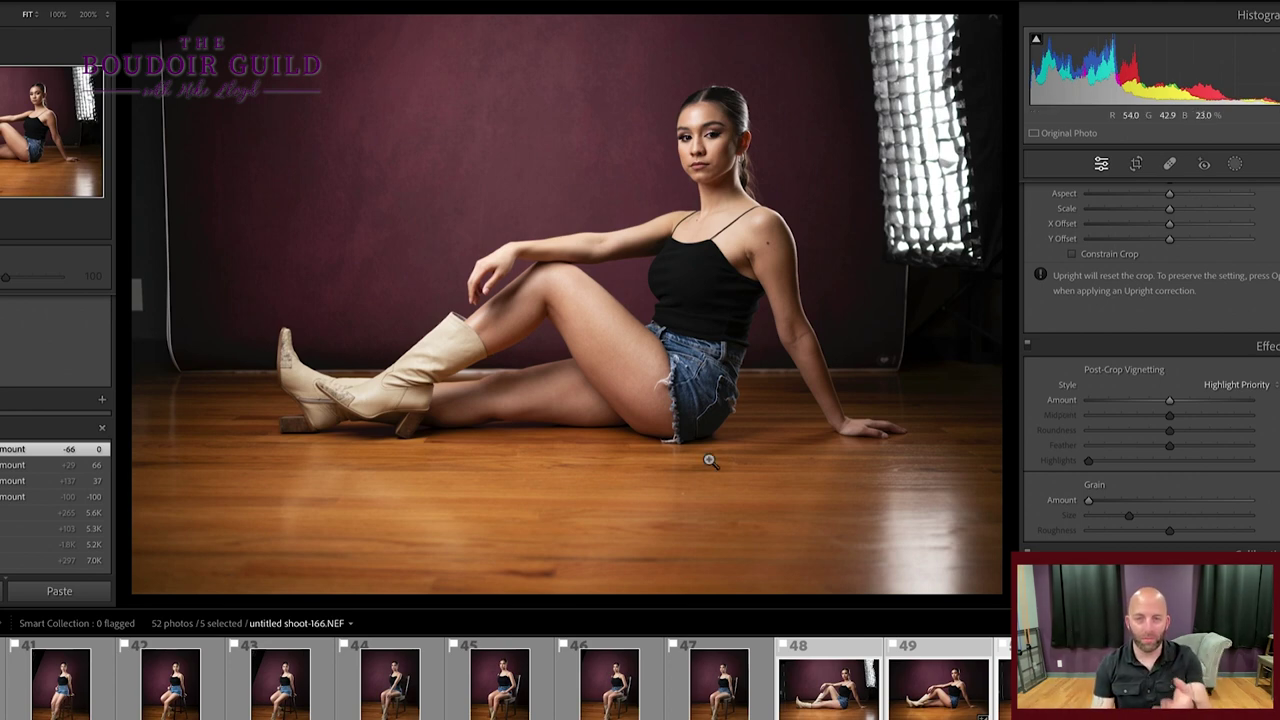
left_click_drag(1168, 401, 1162, 406)
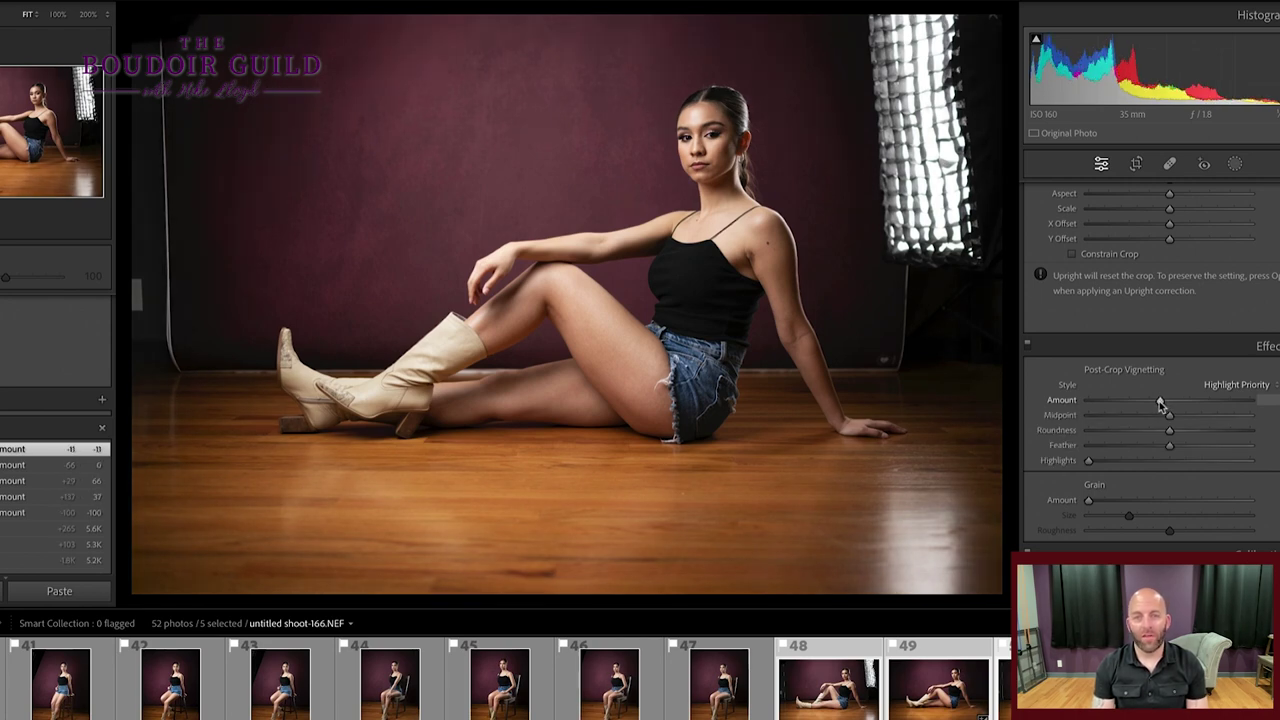
double_click(1064, 400)
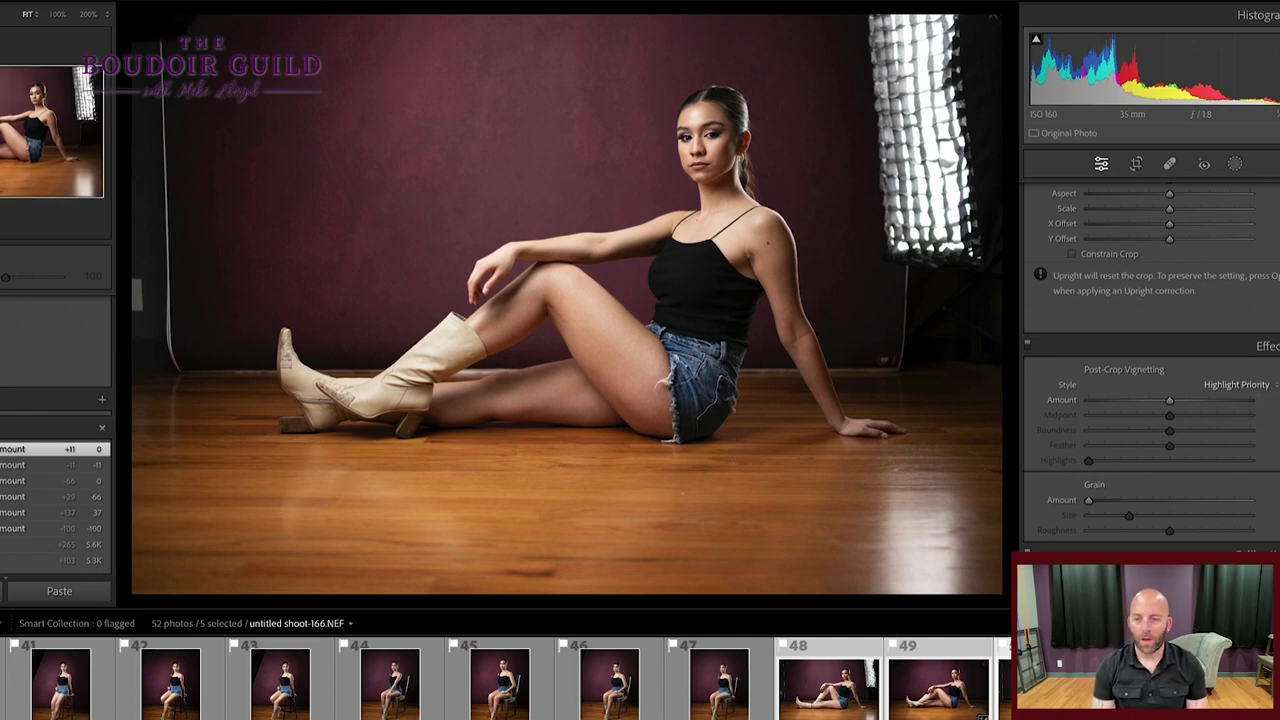
- Keep only the active photo selected and set its Shadows to -11, Blacks to 18 and Contrast to 8
key("ctrl+shift+d")
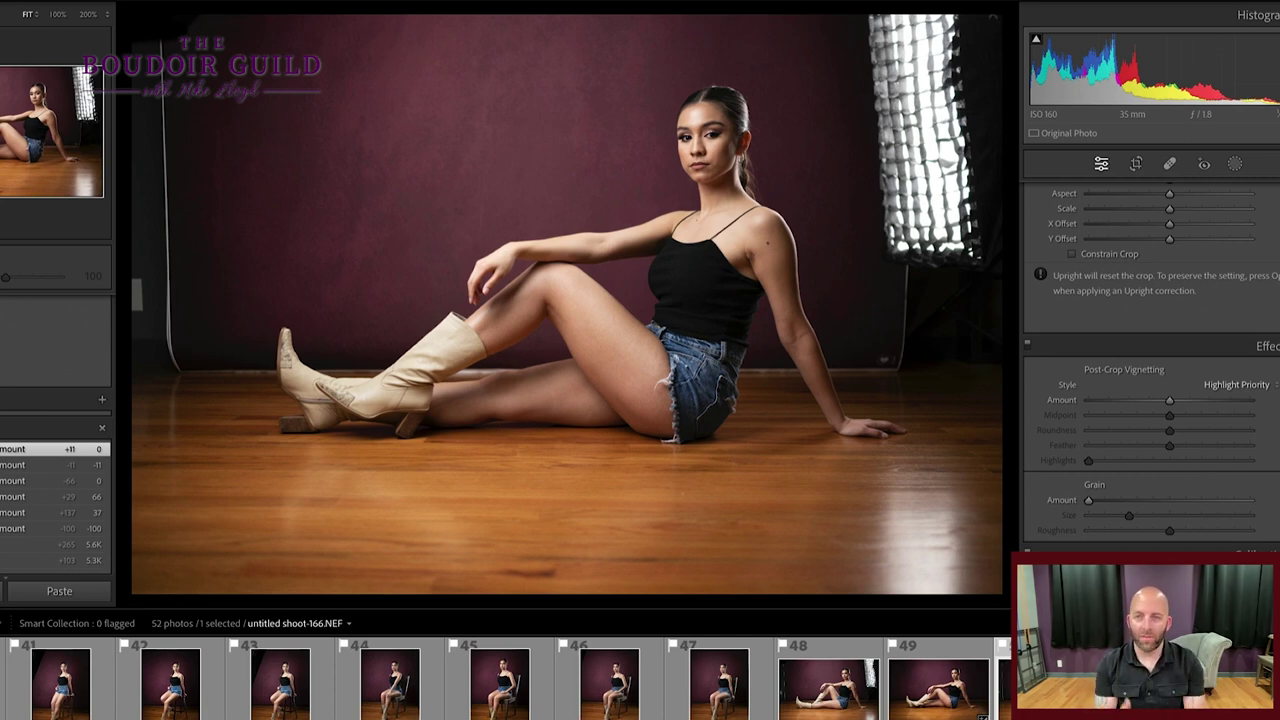
scroll(1163, 418, "up", 10)
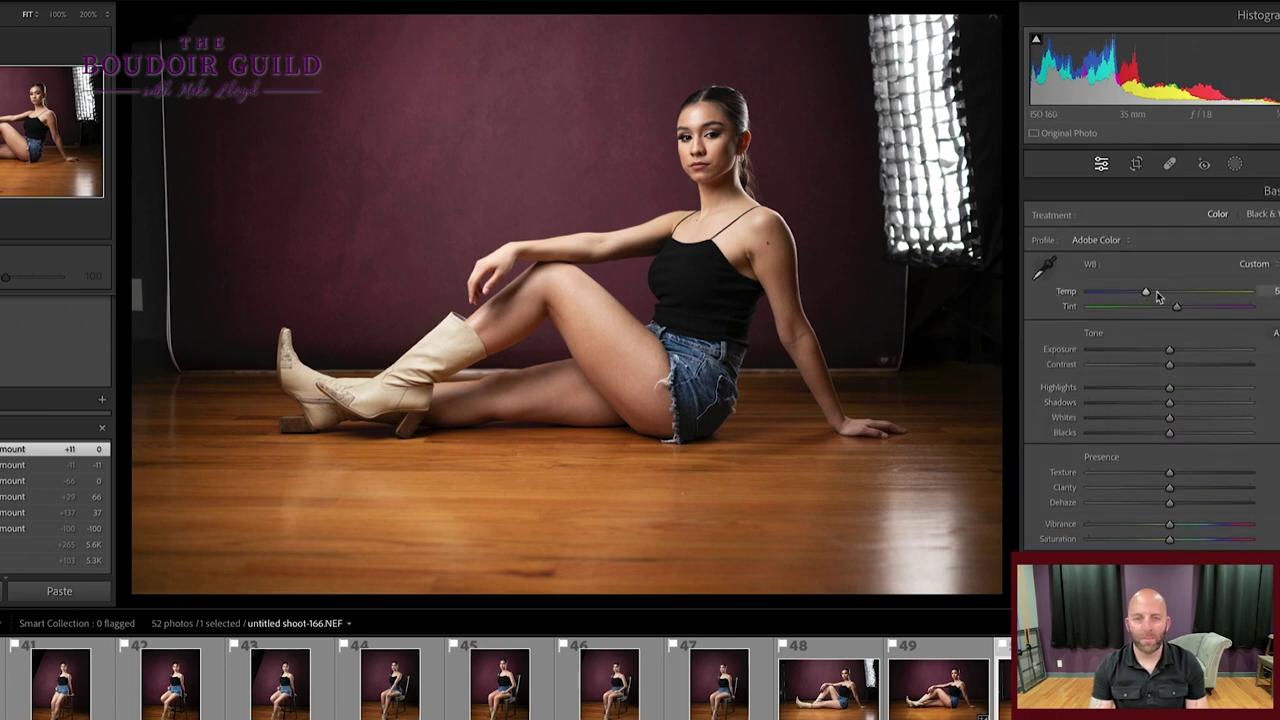
left_click_drag(1169, 402, 1183, 440)
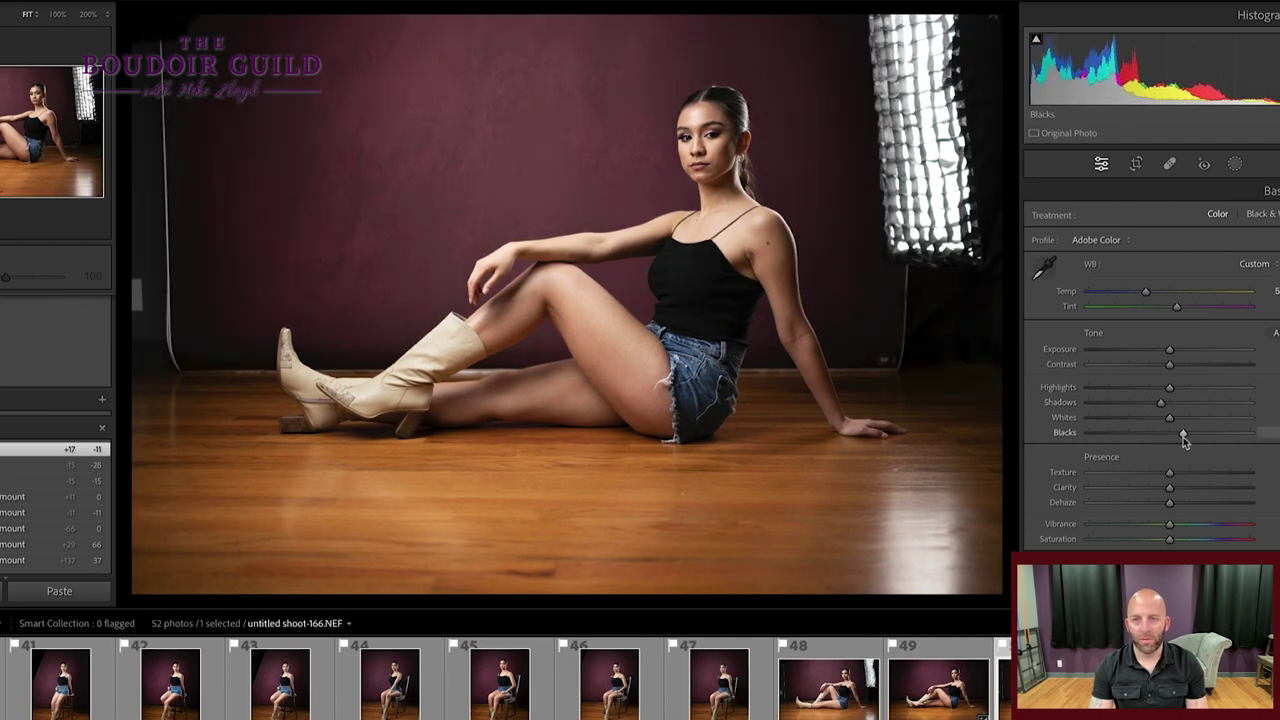
left_click_drag(1171, 368, 1176, 369)
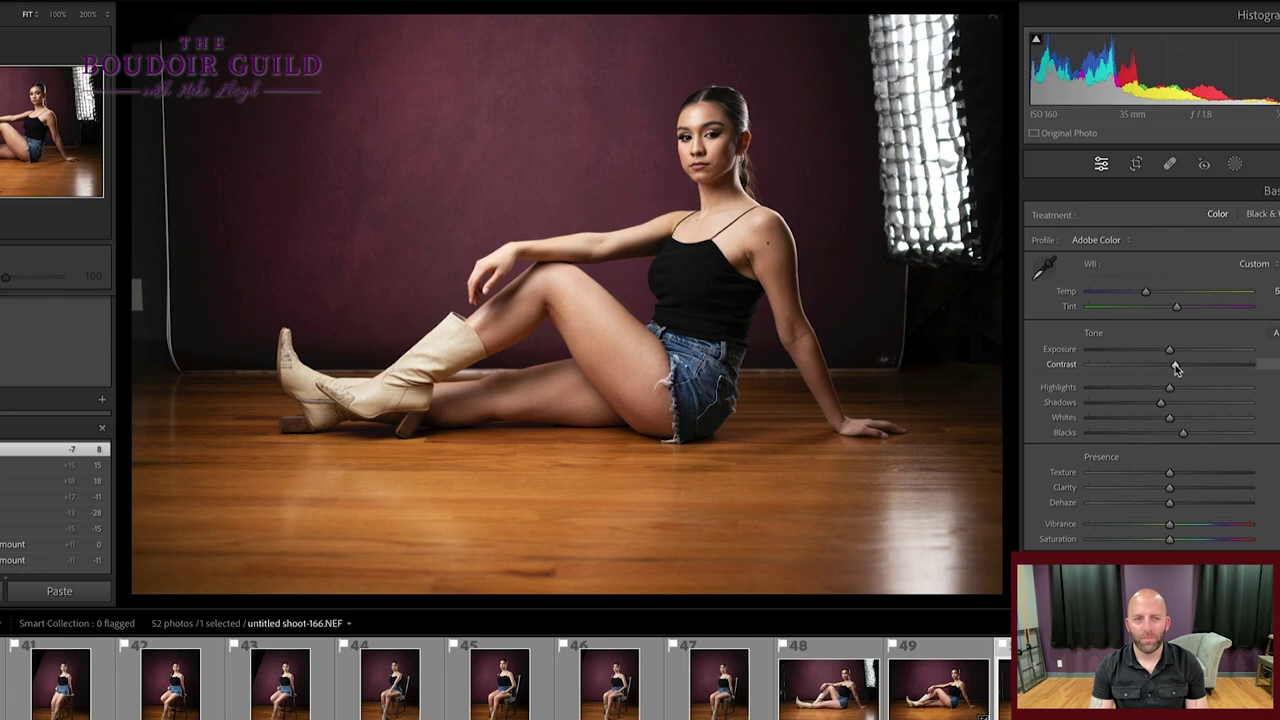
- Compare the history states before and after the tone adjustments, ending on the most recent contrast state
scroll(48, 546, "down", 1)
left_click(38, 522)
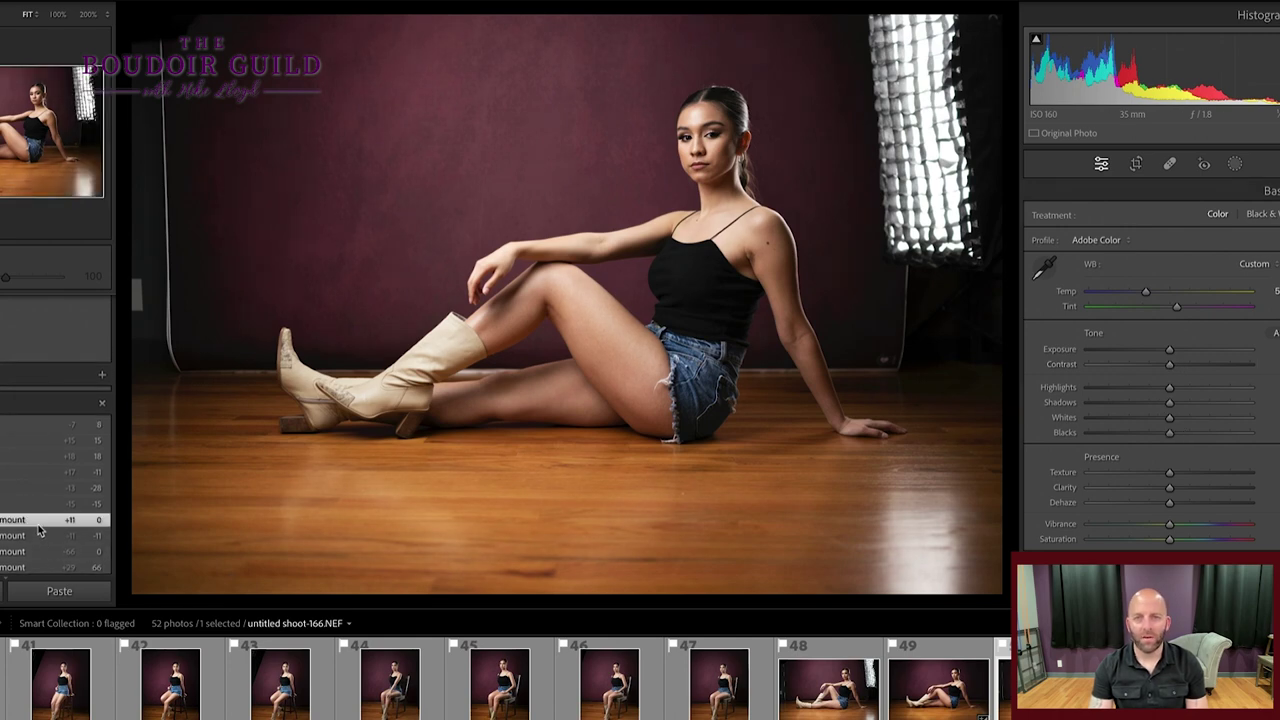
left_click(25, 427)
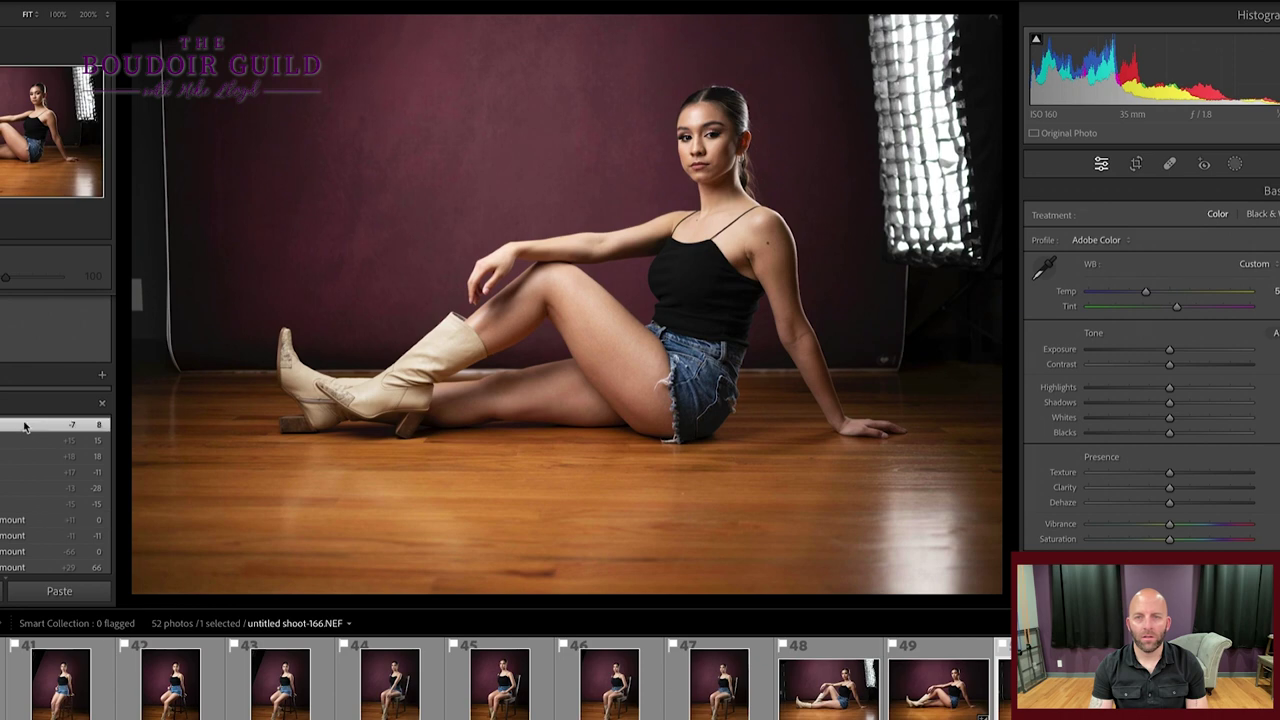
left_click(35, 519)
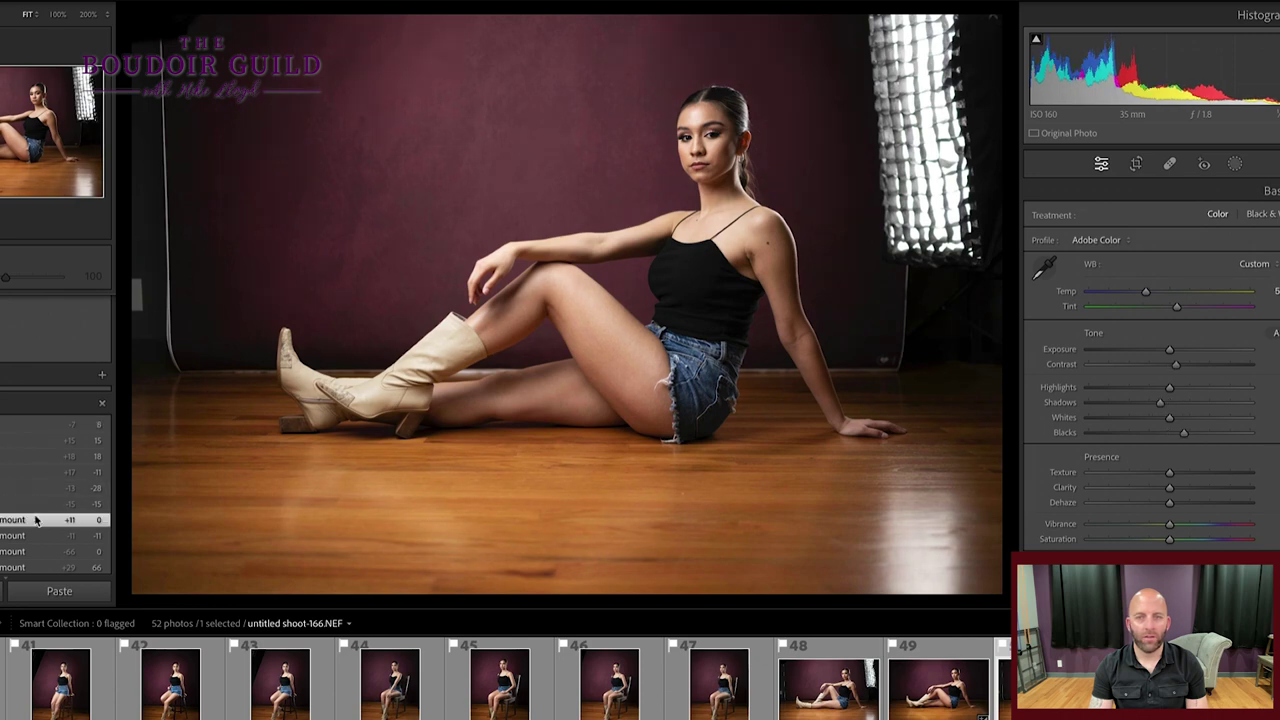
left_click(33, 426)
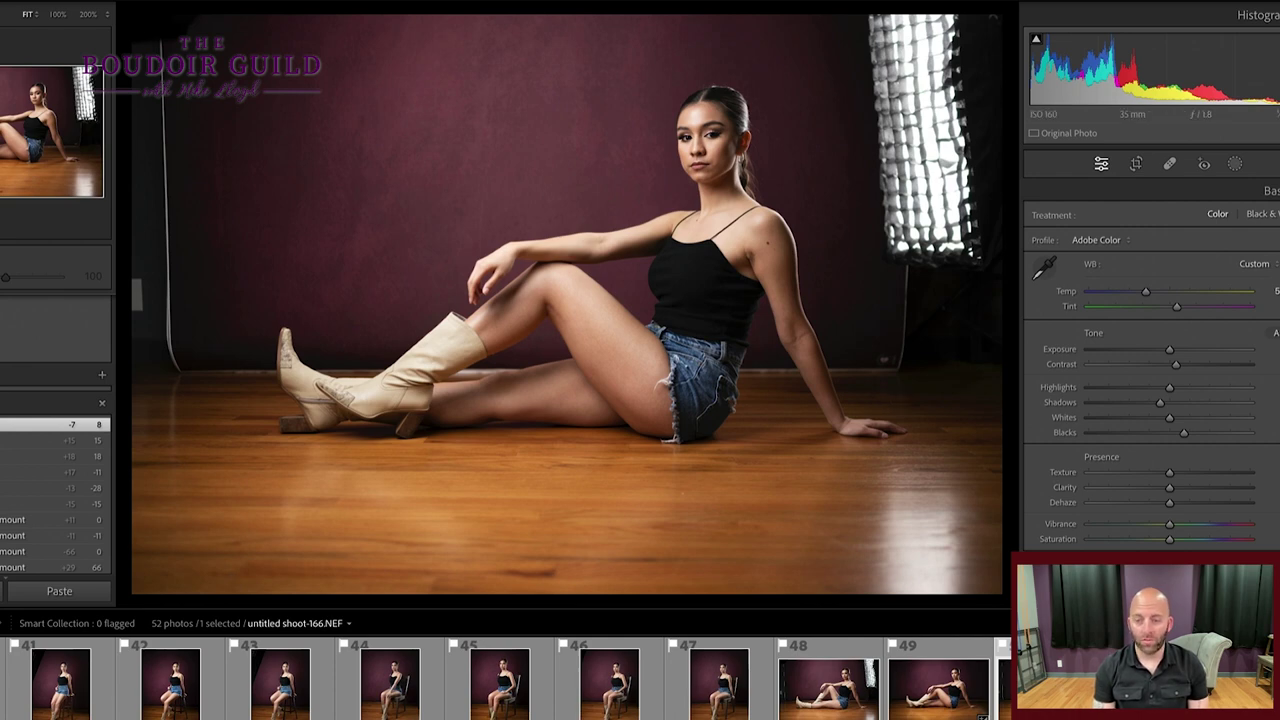
- Open a TIFF copy of the active photo for editing in the Portraiture 3ai plug-in
right_click(1045, 255)
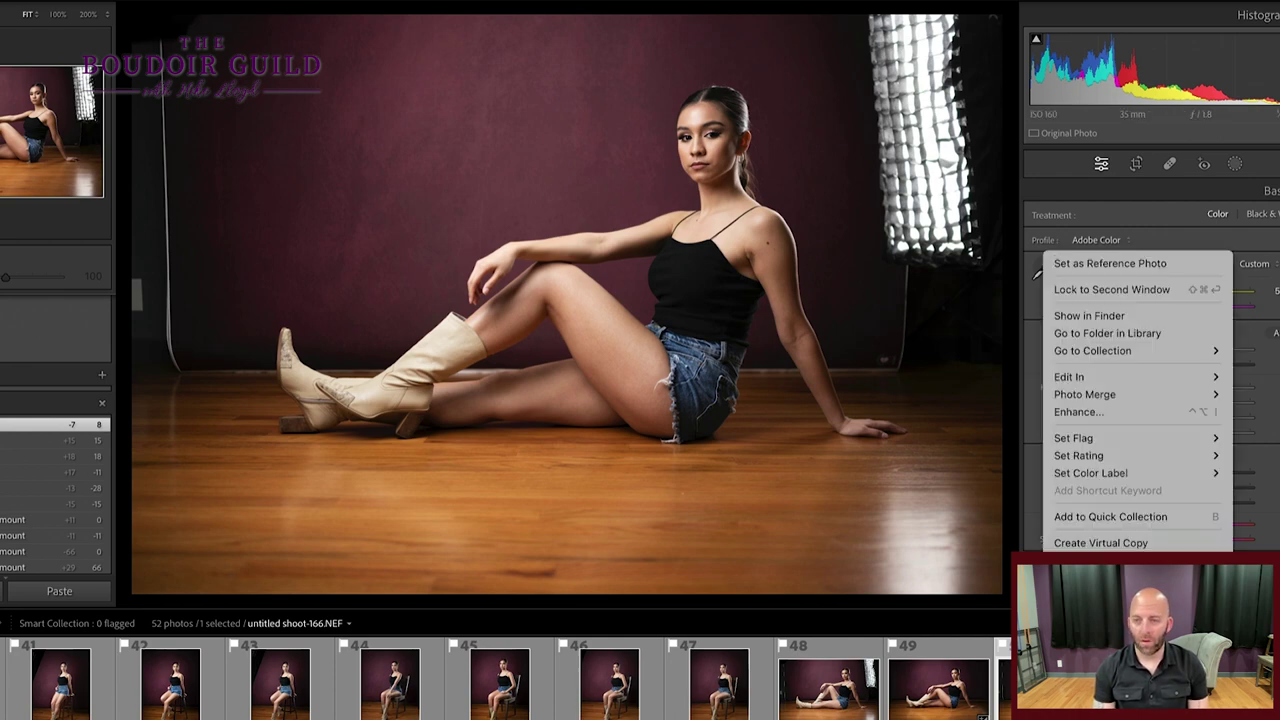
mouse_move(1141, 376)
left_click(913, 394)
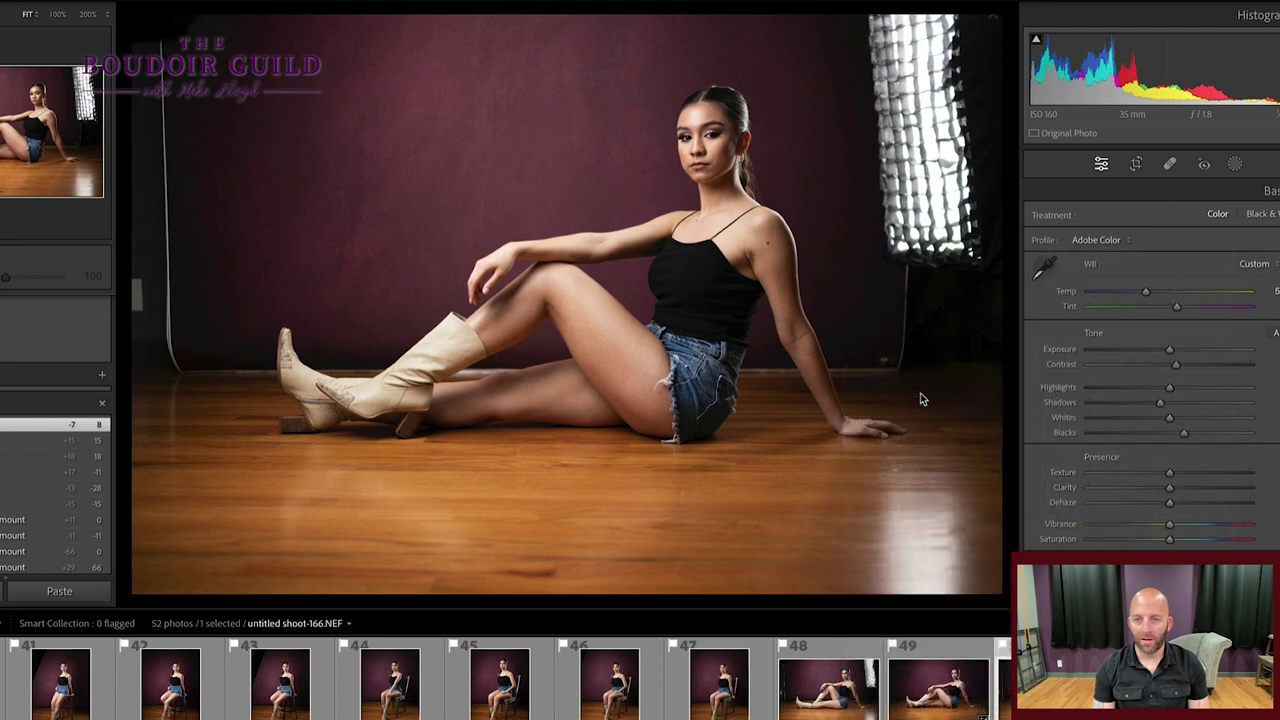
left_click(624, 346)
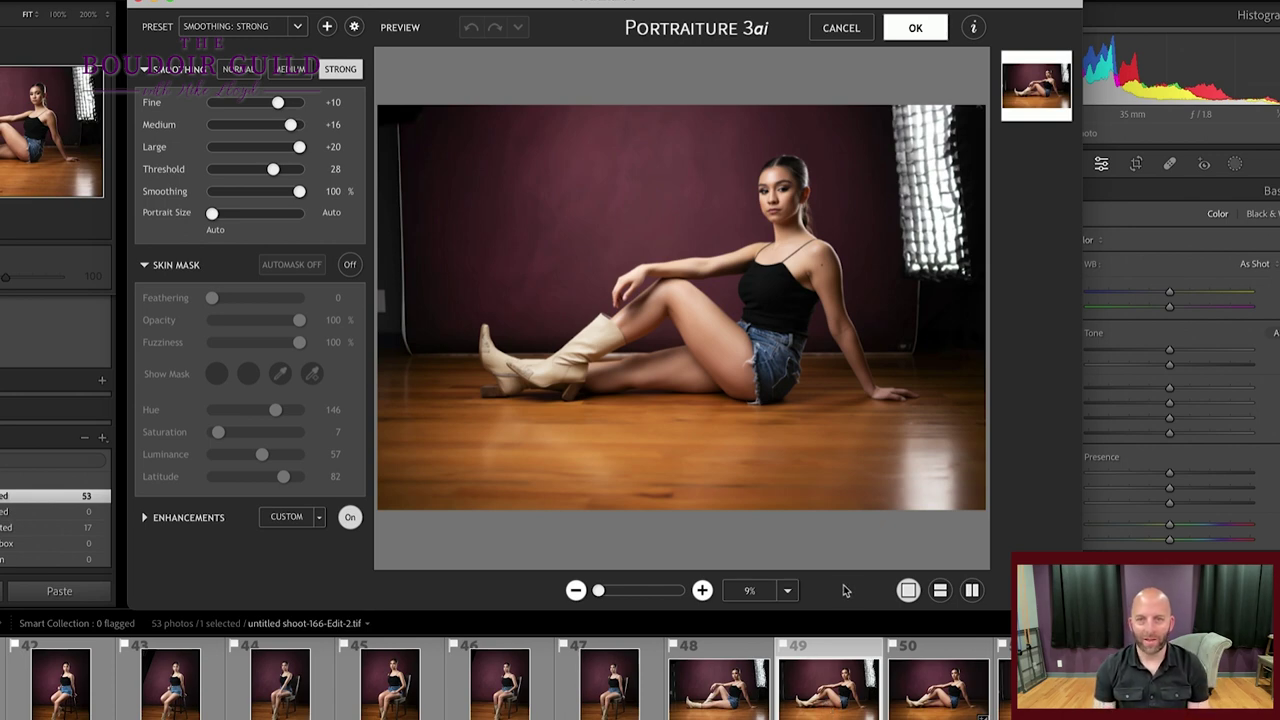
- Inspect the skin on the model's leg and face at 50% and apply the Normal smoothing level
scroll(716, 540, "up", 2)
scroll(886, 251, "up", 2)
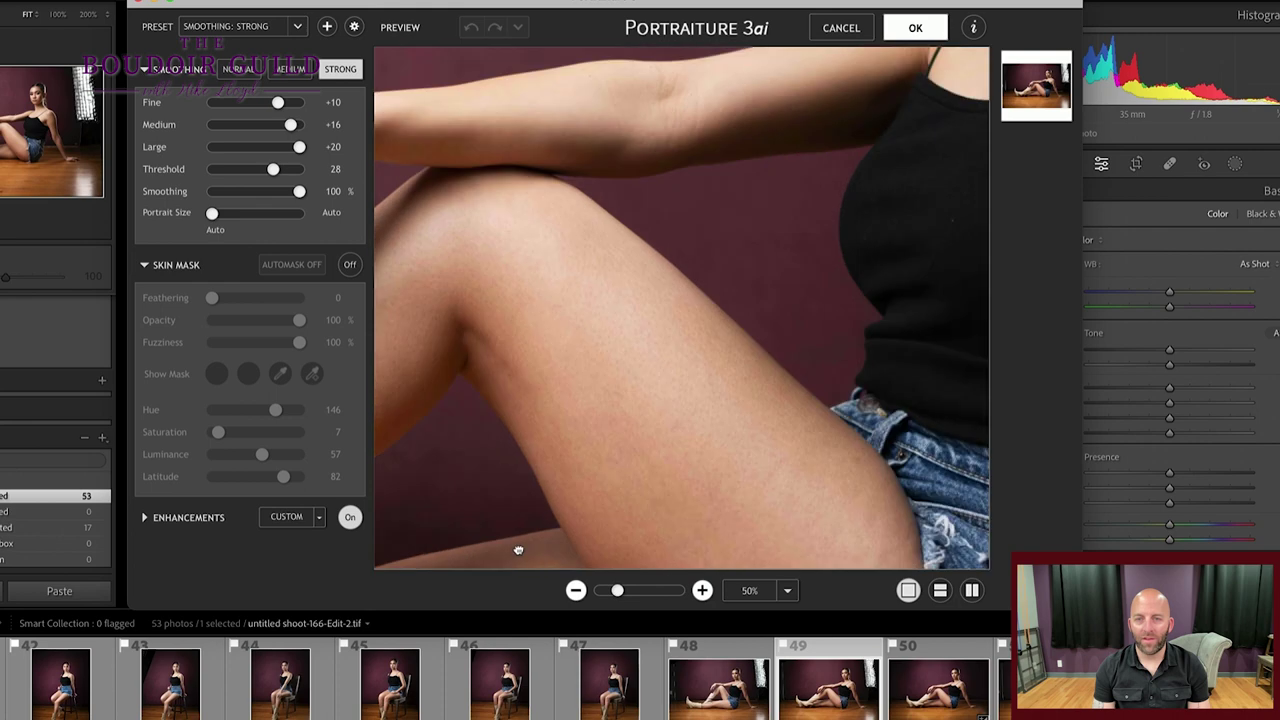
left_click_drag(500, 200, 491, 577)
left_click_drag(700, 250, 643, 415)
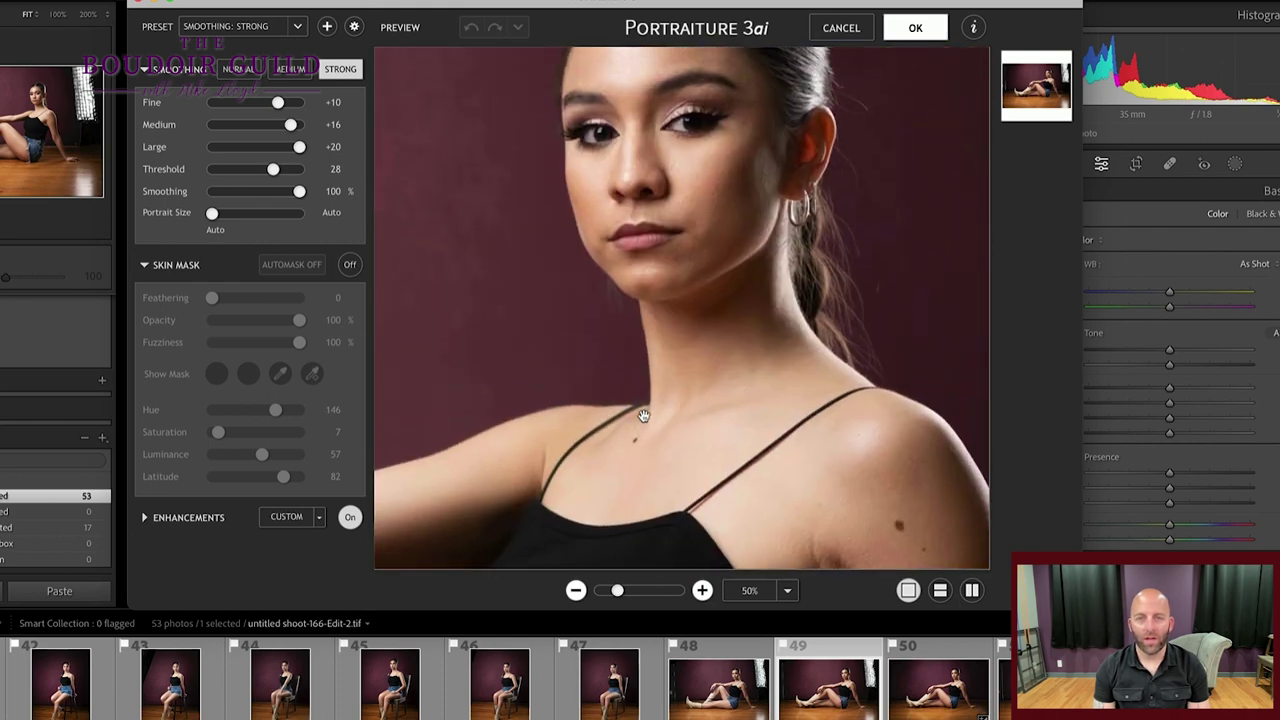
left_click_drag(594, 389, 597, 416)
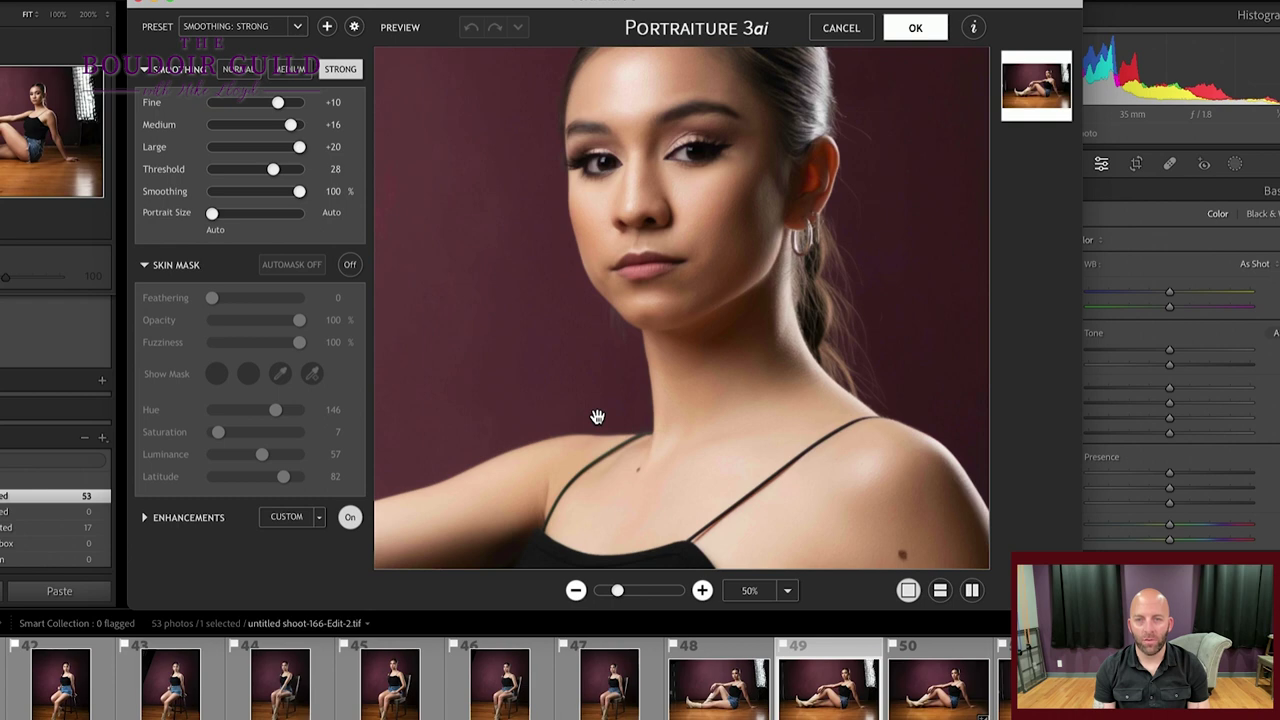
left_click_drag(551, 320, 557, 346)
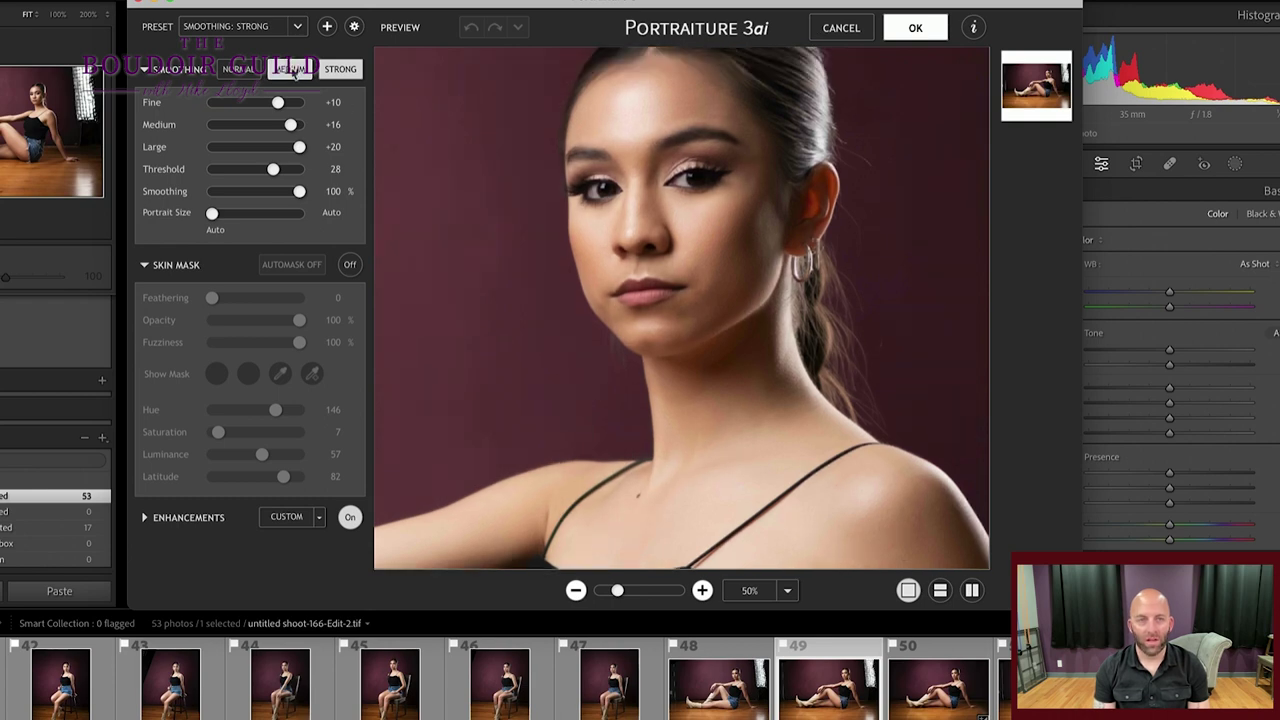
left_click(238, 69)
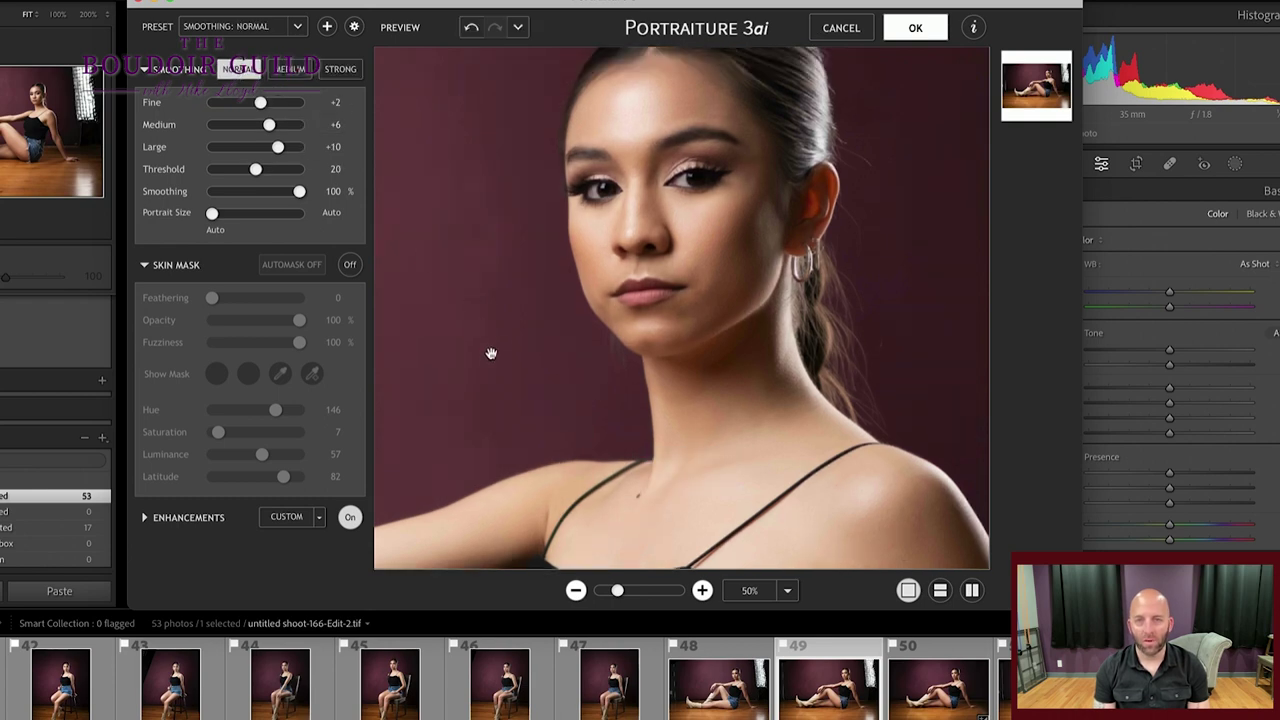
- Review the available generic and custom presets in Portraiture
left_click(240, 26)
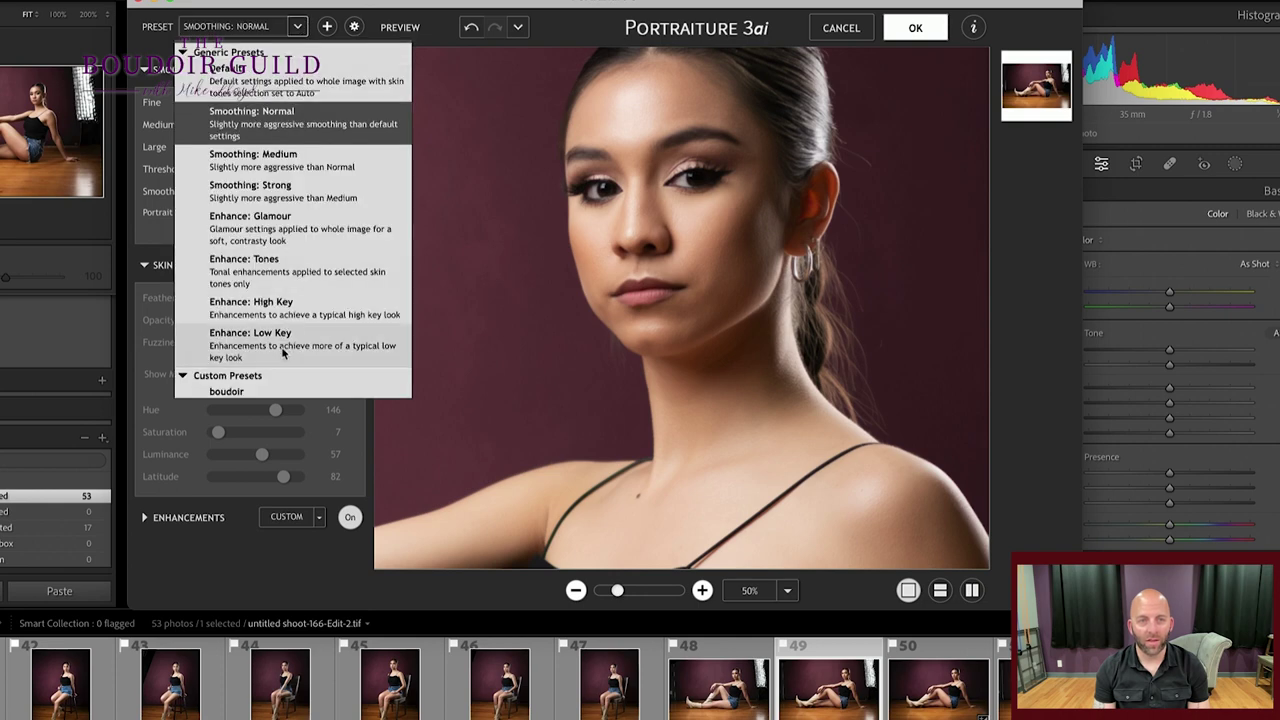
left_click(418, 16)
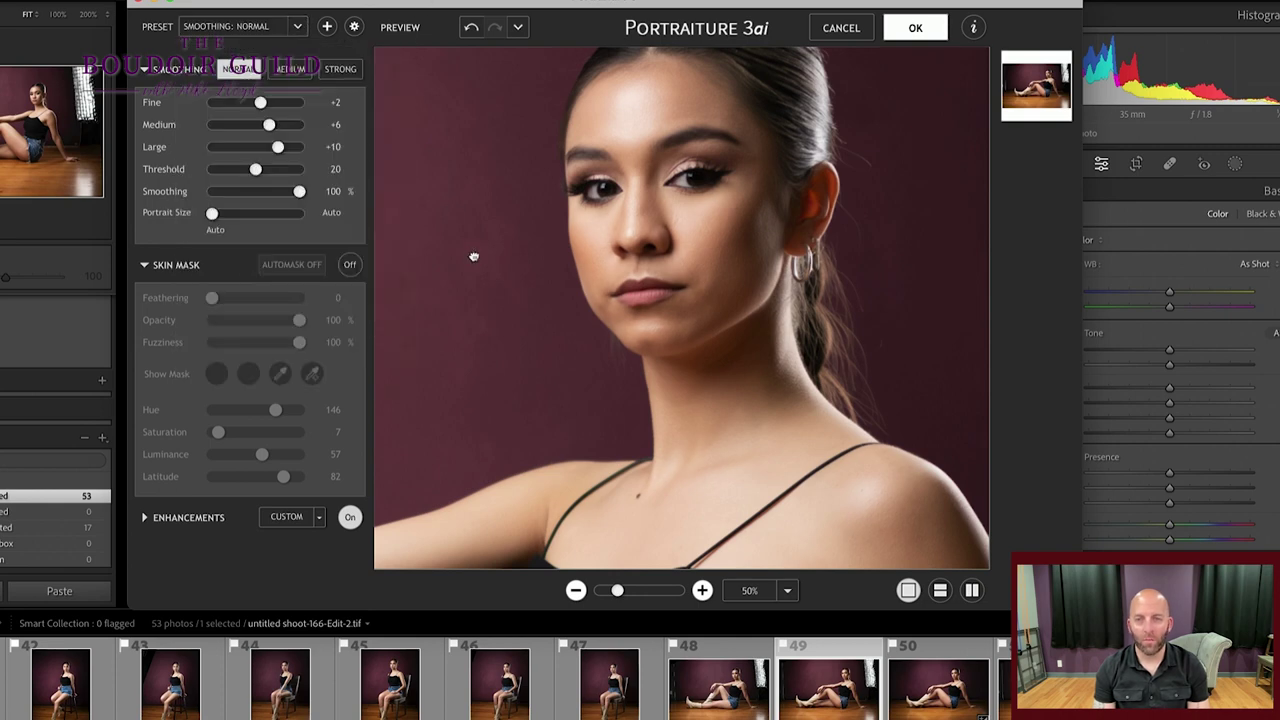
left_click_drag(474, 257, 471, 235)
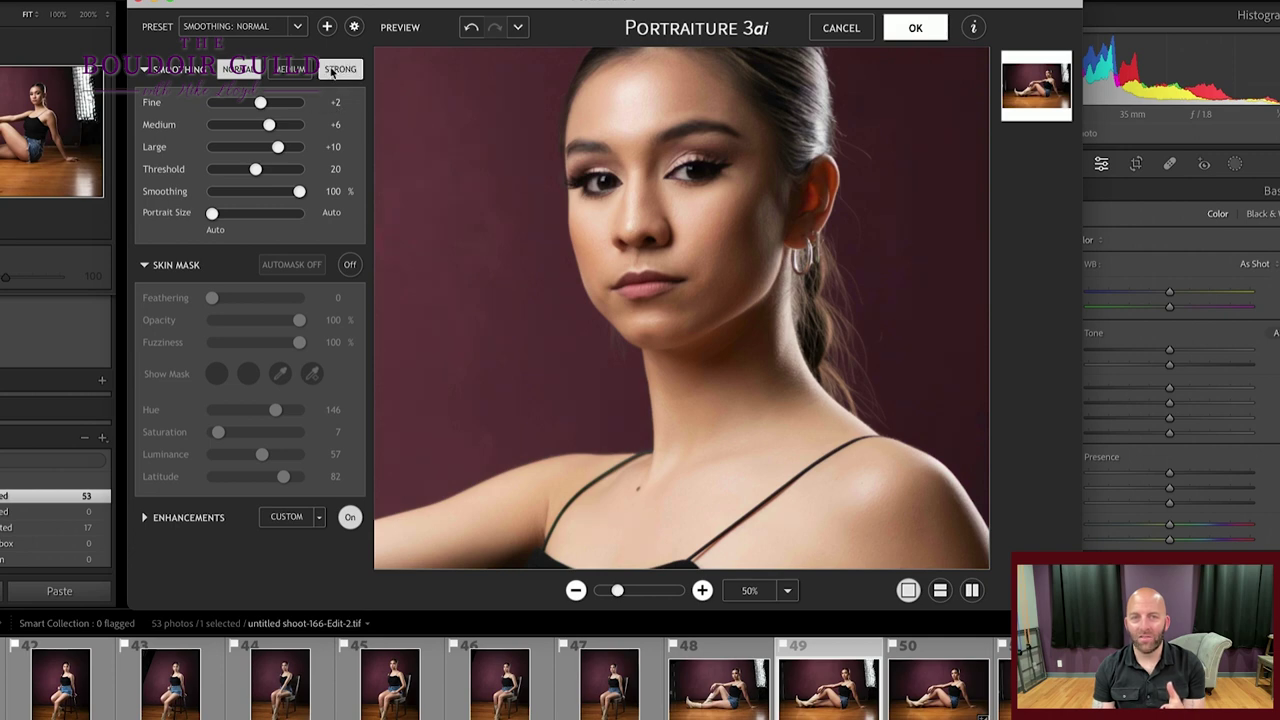
- Compare Strong and Normal smoothing on the face at 50% and 100% magnification, ending on Normal
left_click(334, 70)
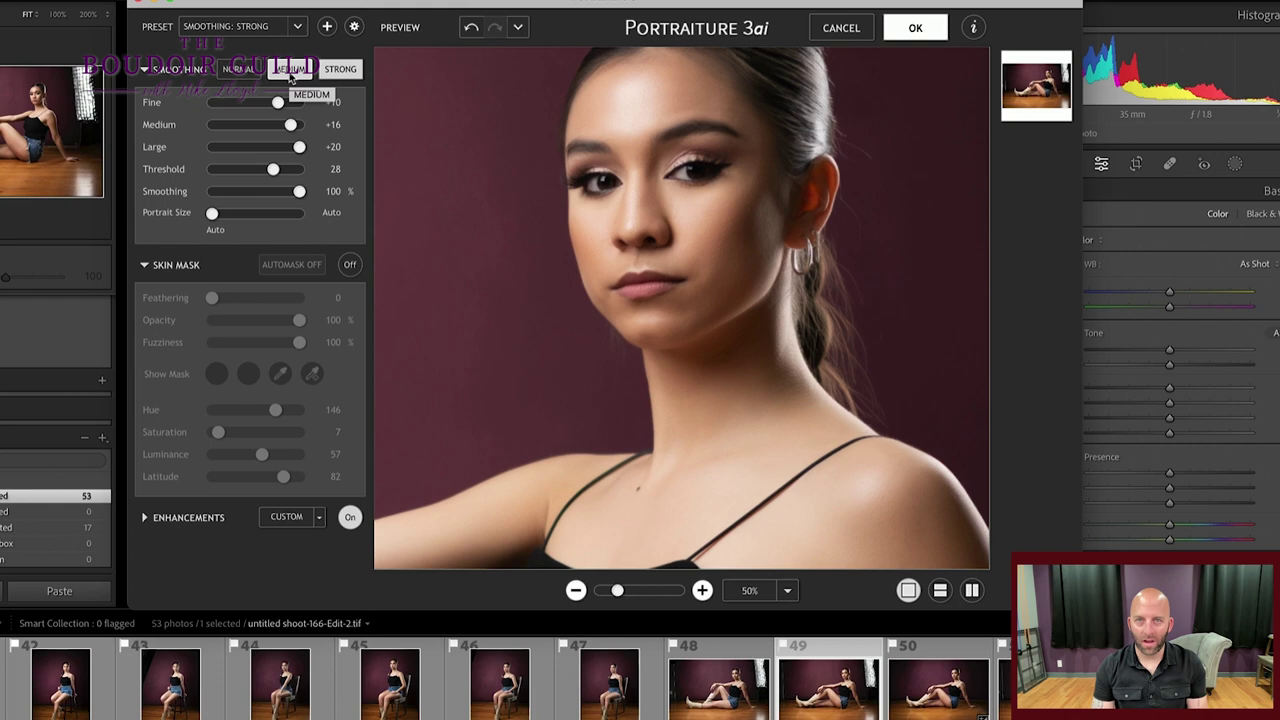
left_click(240, 69)
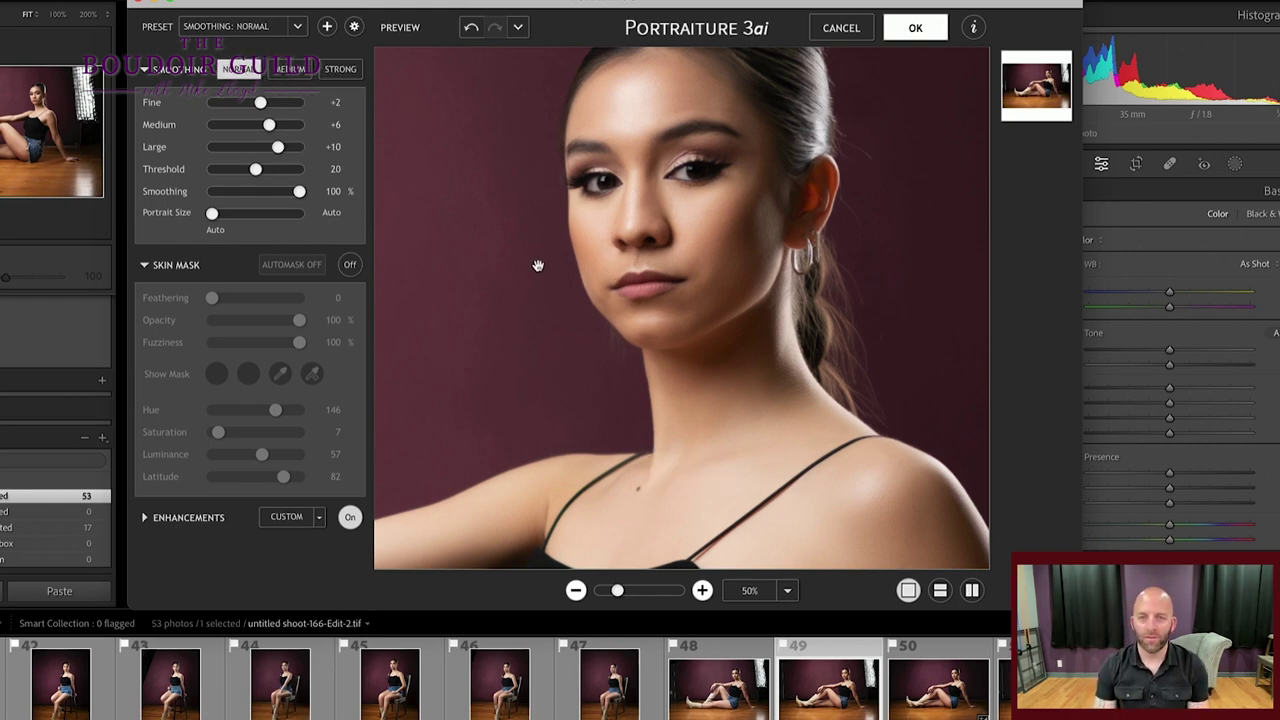
left_click_drag(523, 266, 522, 313)
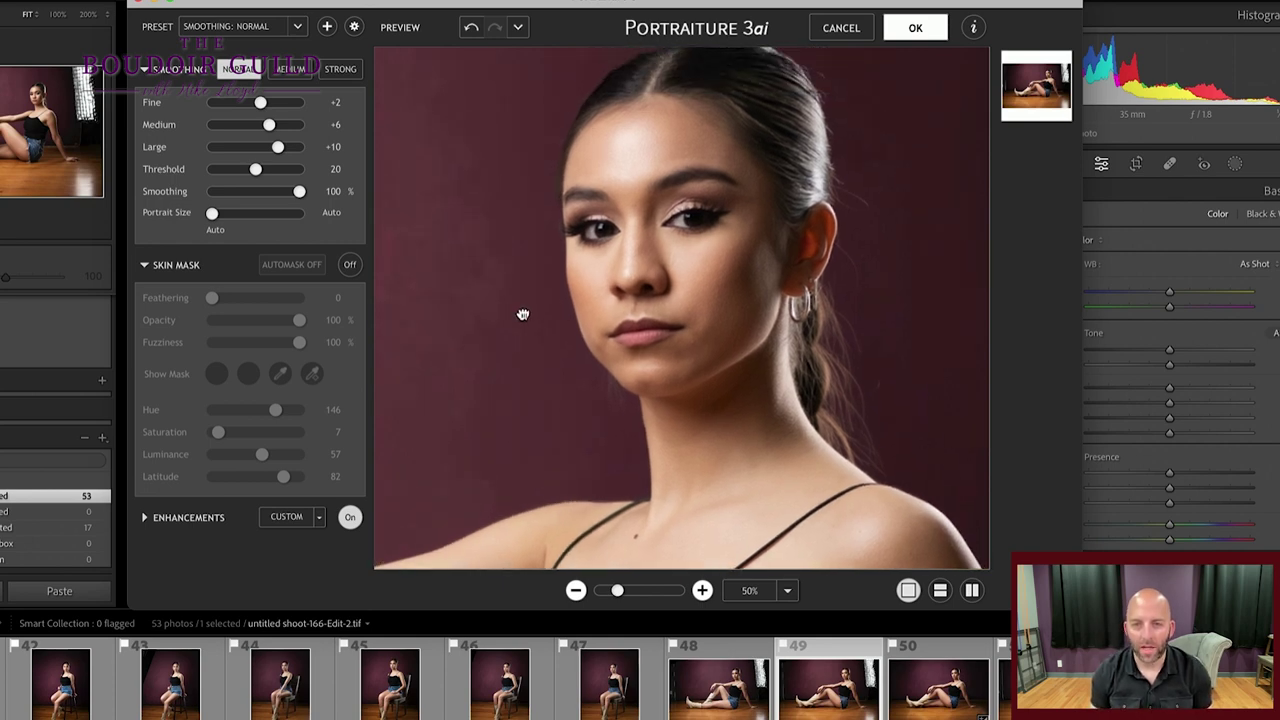
left_click(702, 590)
left_click_drag(848, 329, 756, 368)
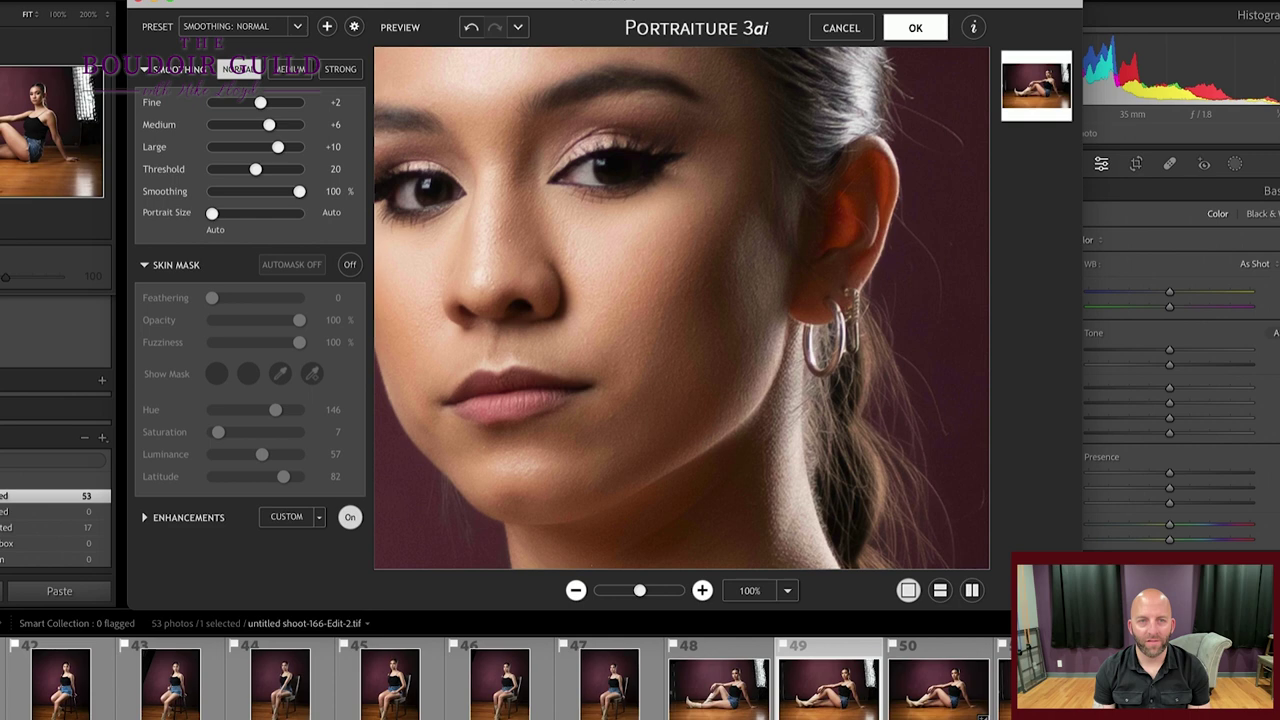
left_click(340, 70)
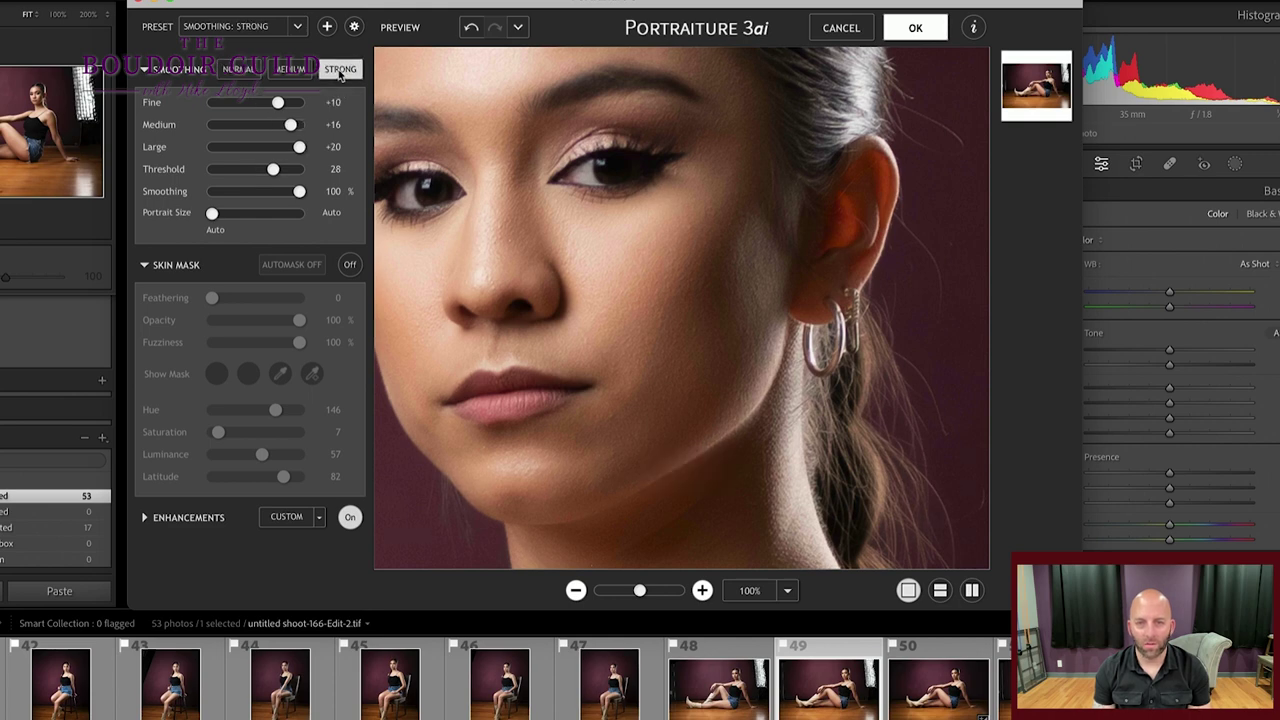
left_click(238, 69)
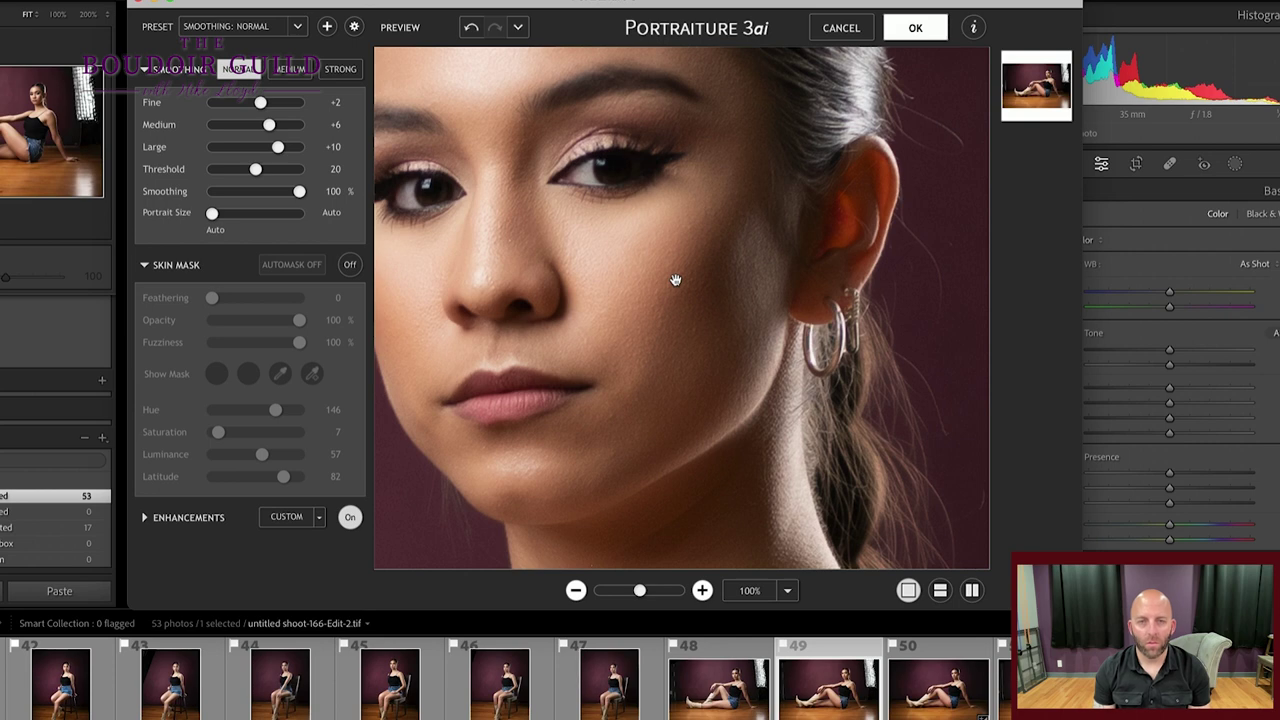
- Turn on the skin mask, examine its effect on the upper body and on the face at 50%, and turn it off again
left_click(575, 590)
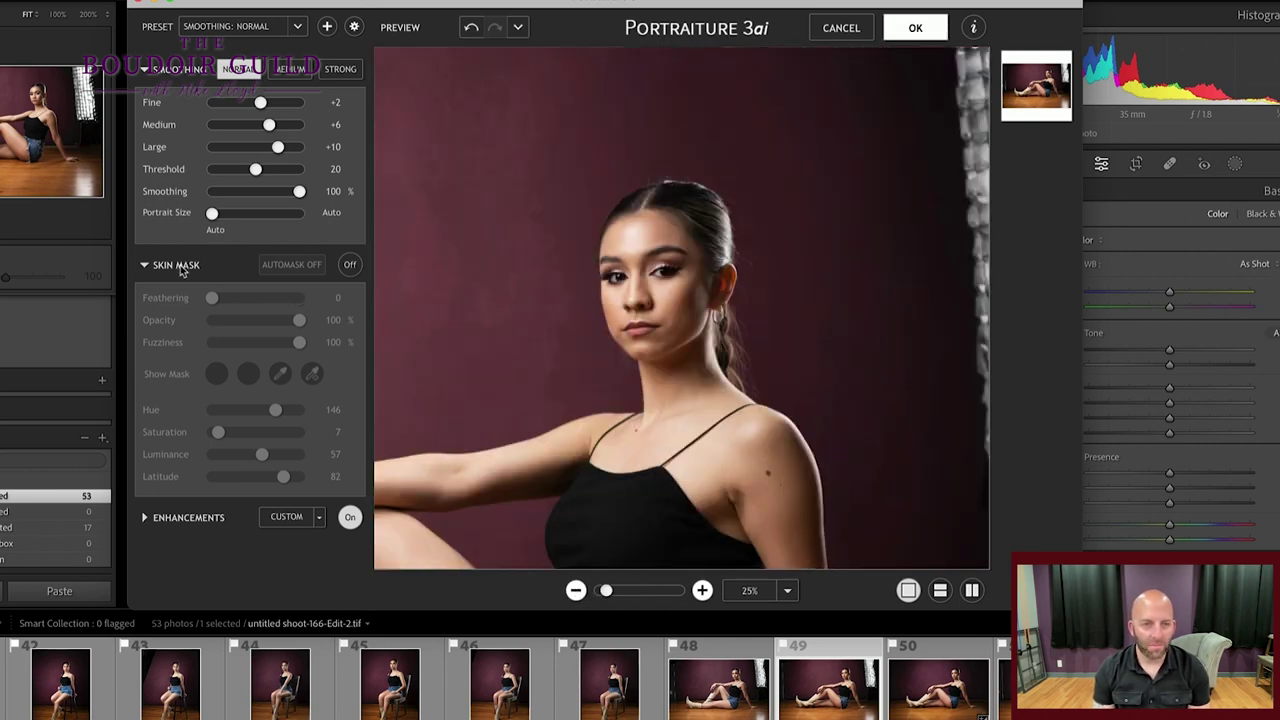
left_click(349, 265)
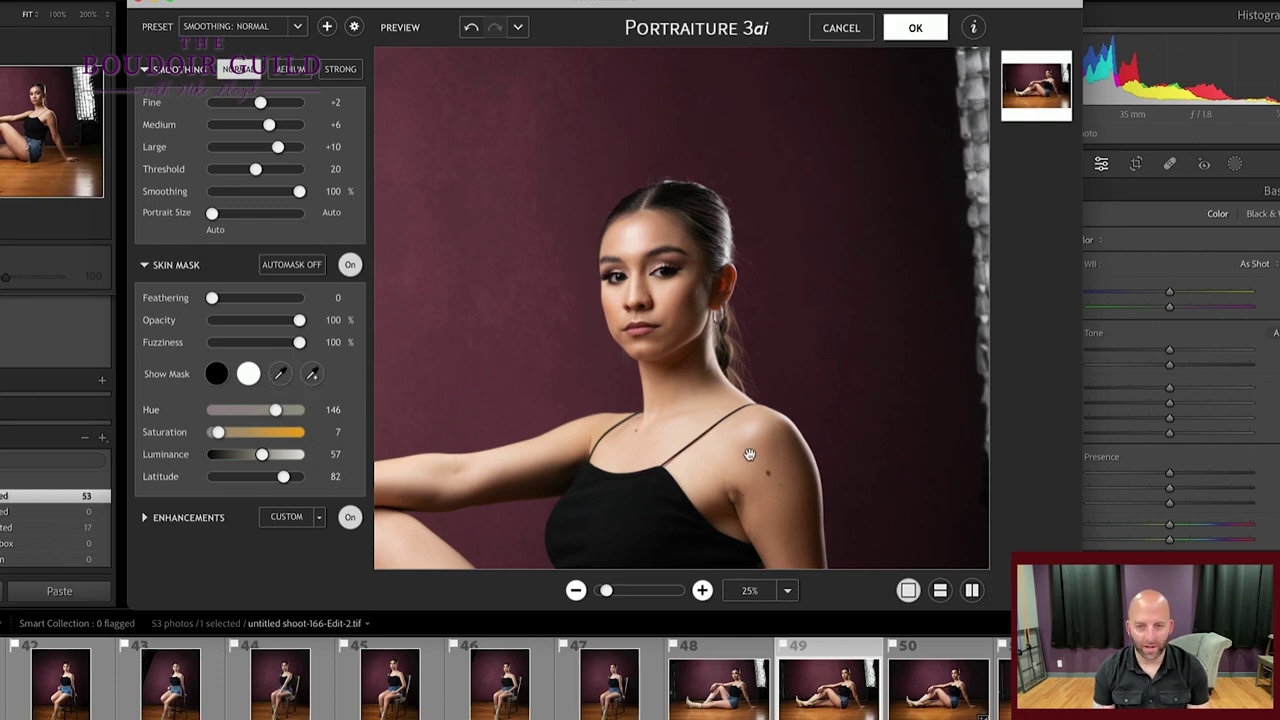
left_click_drag(836, 403, 844, 300)
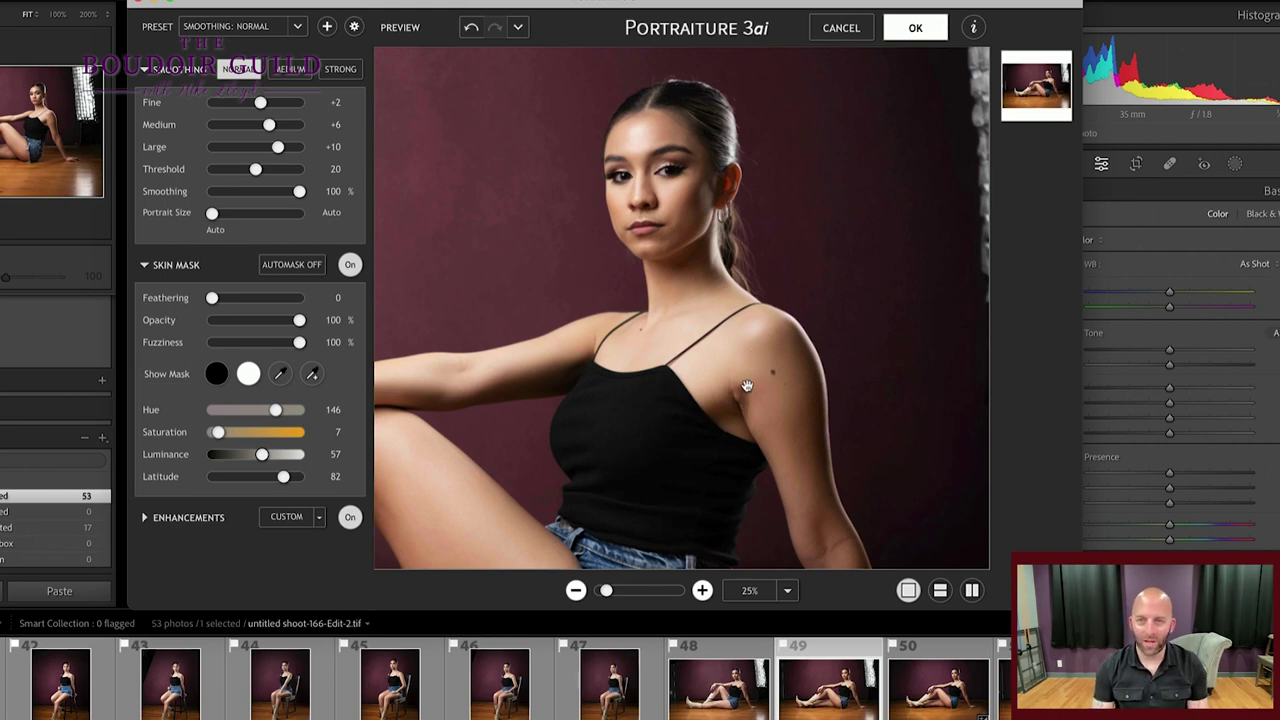
left_click_drag(642, 138, 670, 174)
left_click(703, 590)
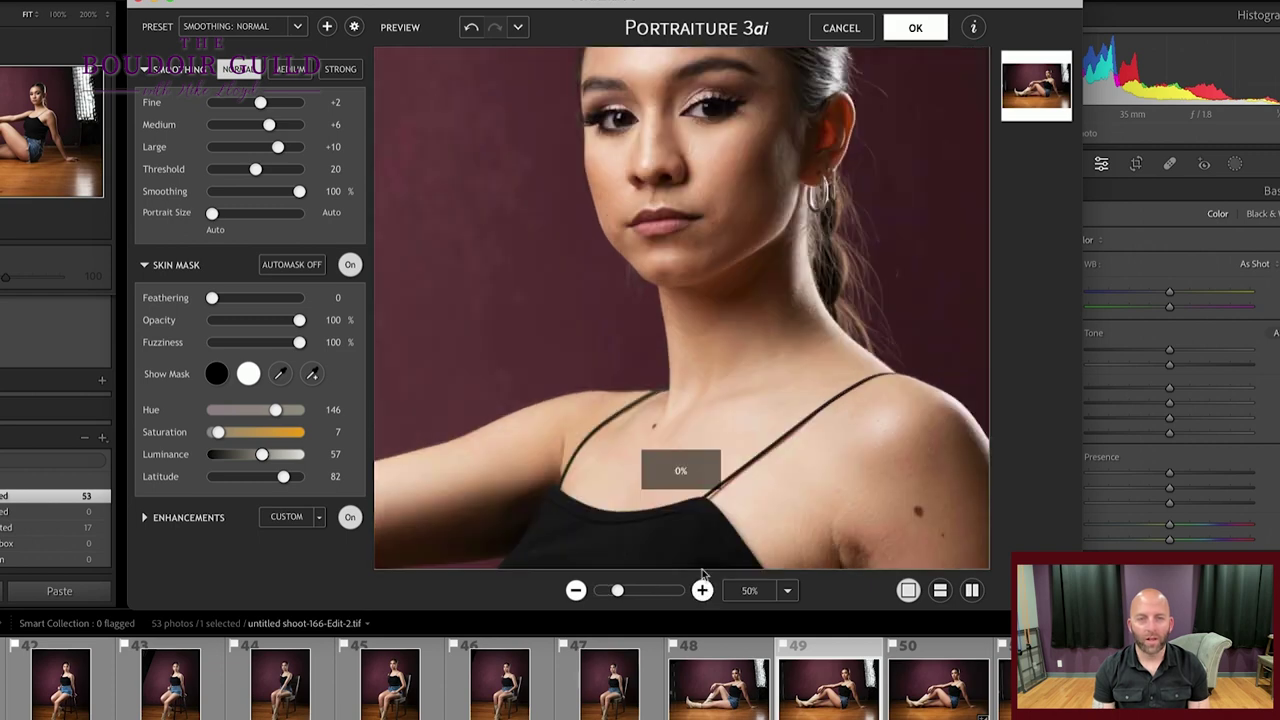
left_click_drag(630, 251, 656, 287)
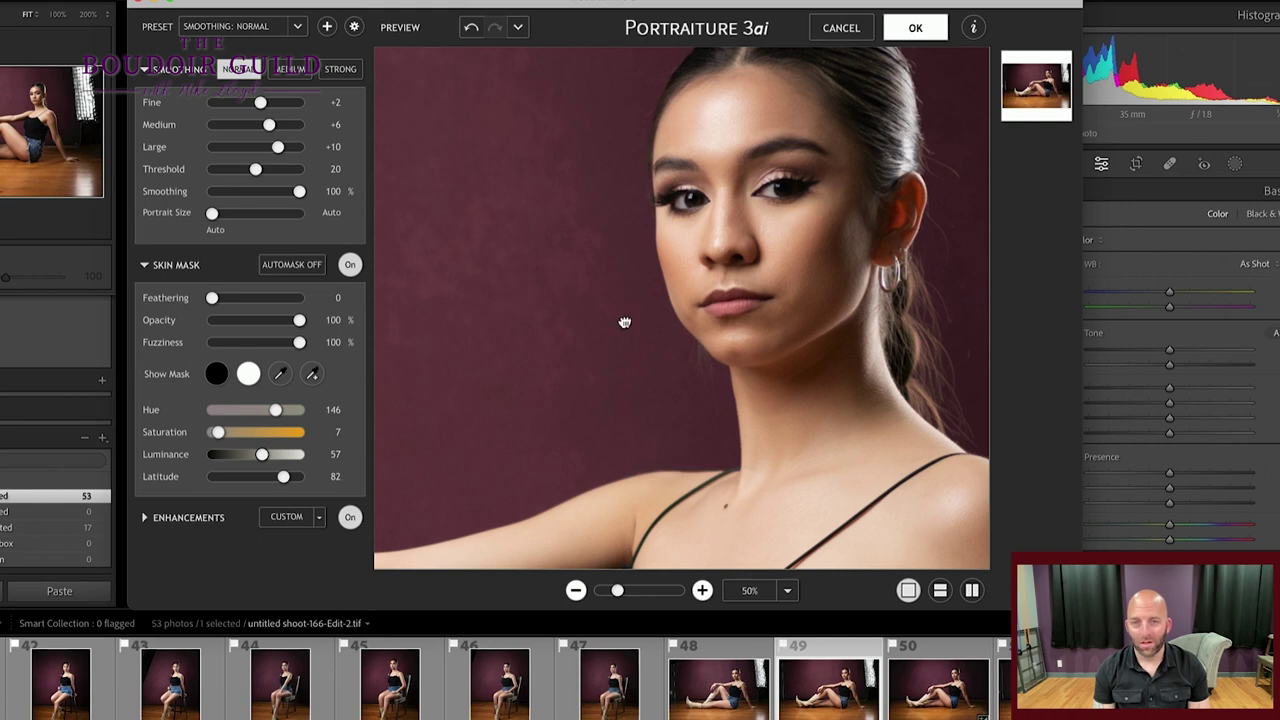
left_click(349, 265)
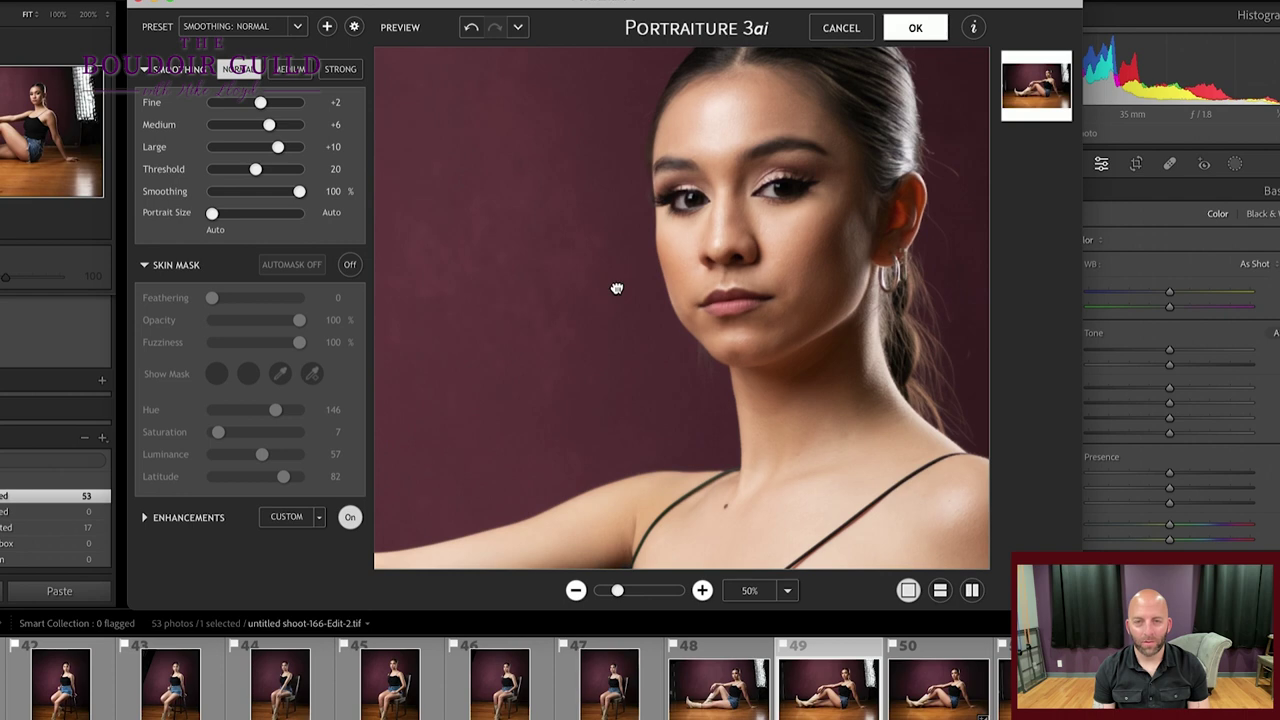
- Turn on the skin mask with Automask and examine the legs, boots and upper body at 25%
left_click(350, 264)
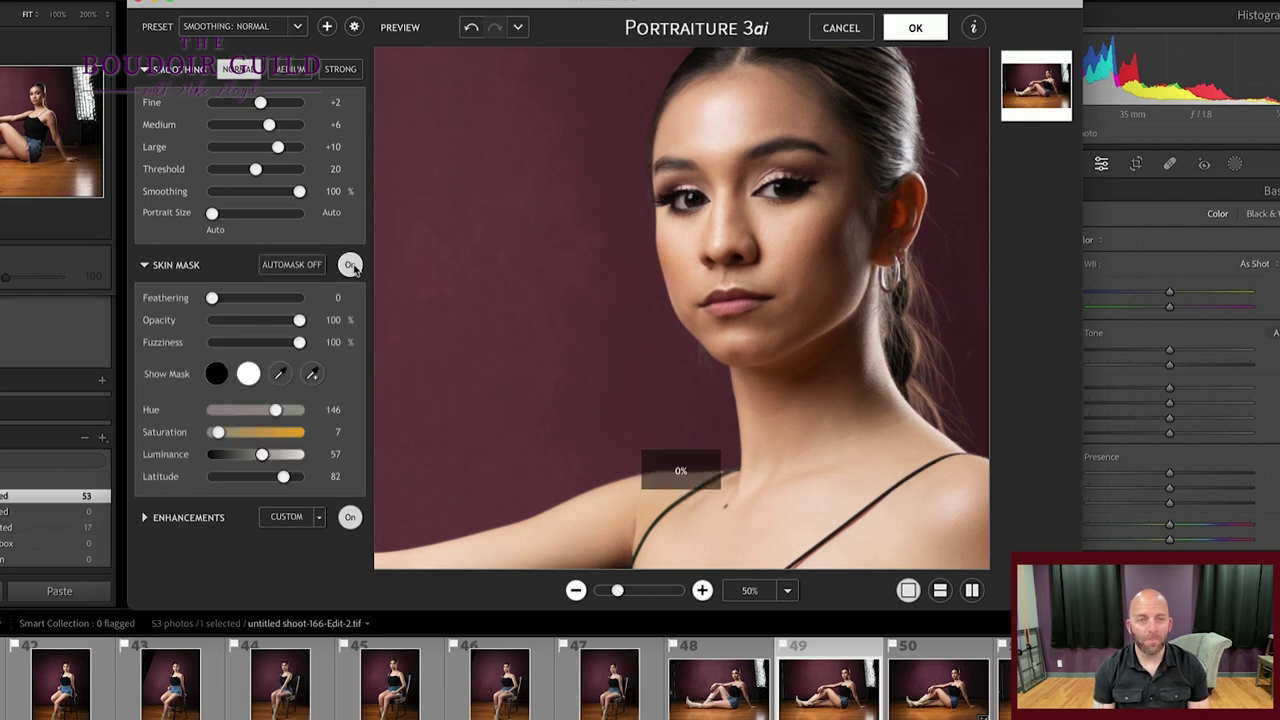
left_click(305, 265)
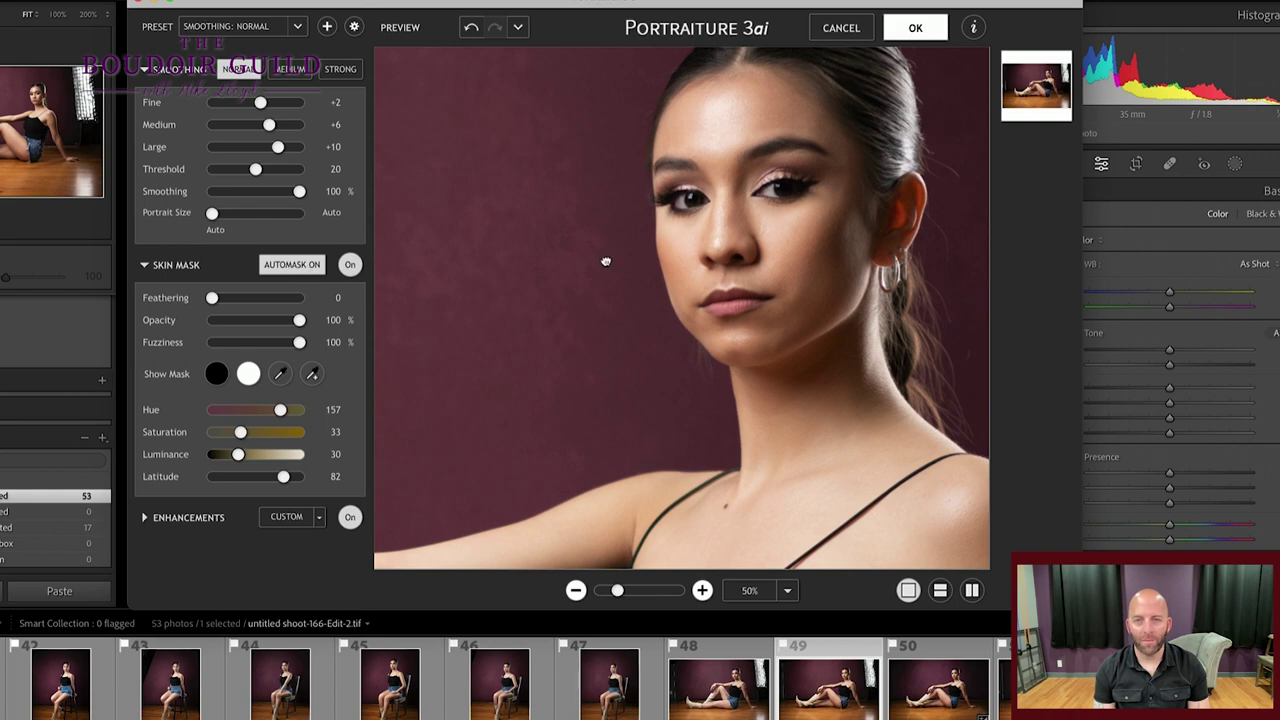
left_click(577, 591)
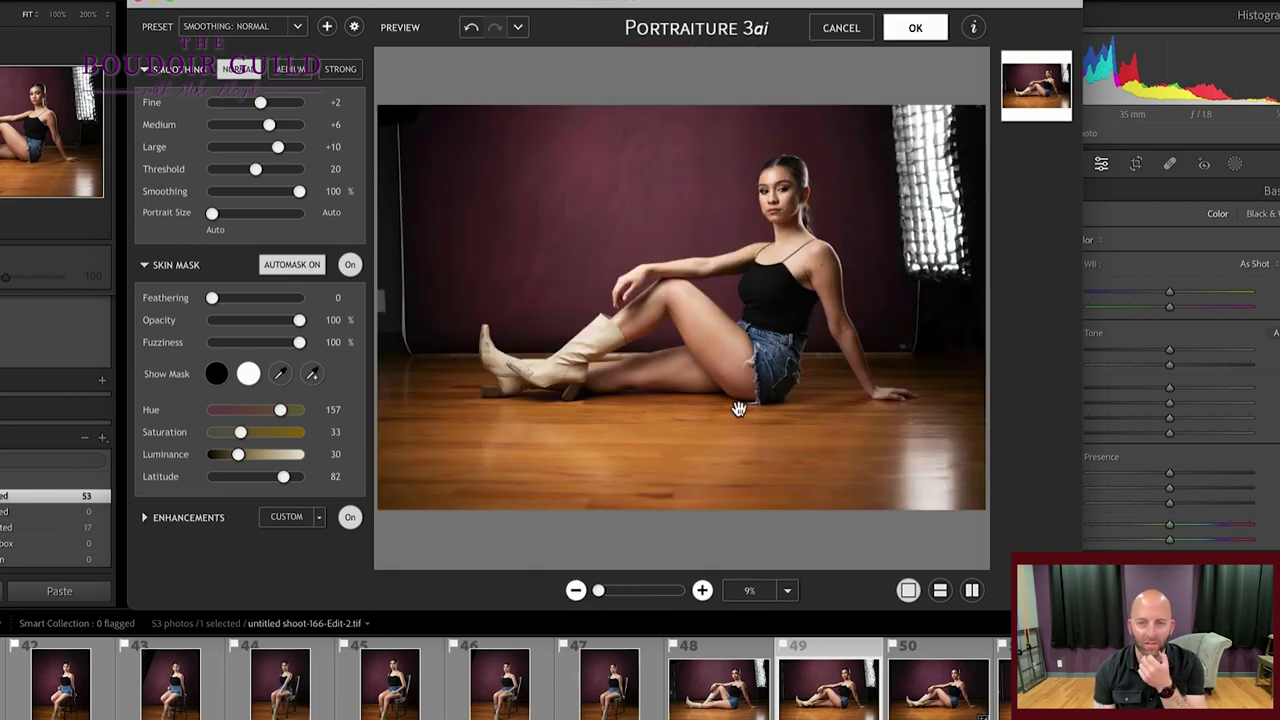
left_click(702, 590)
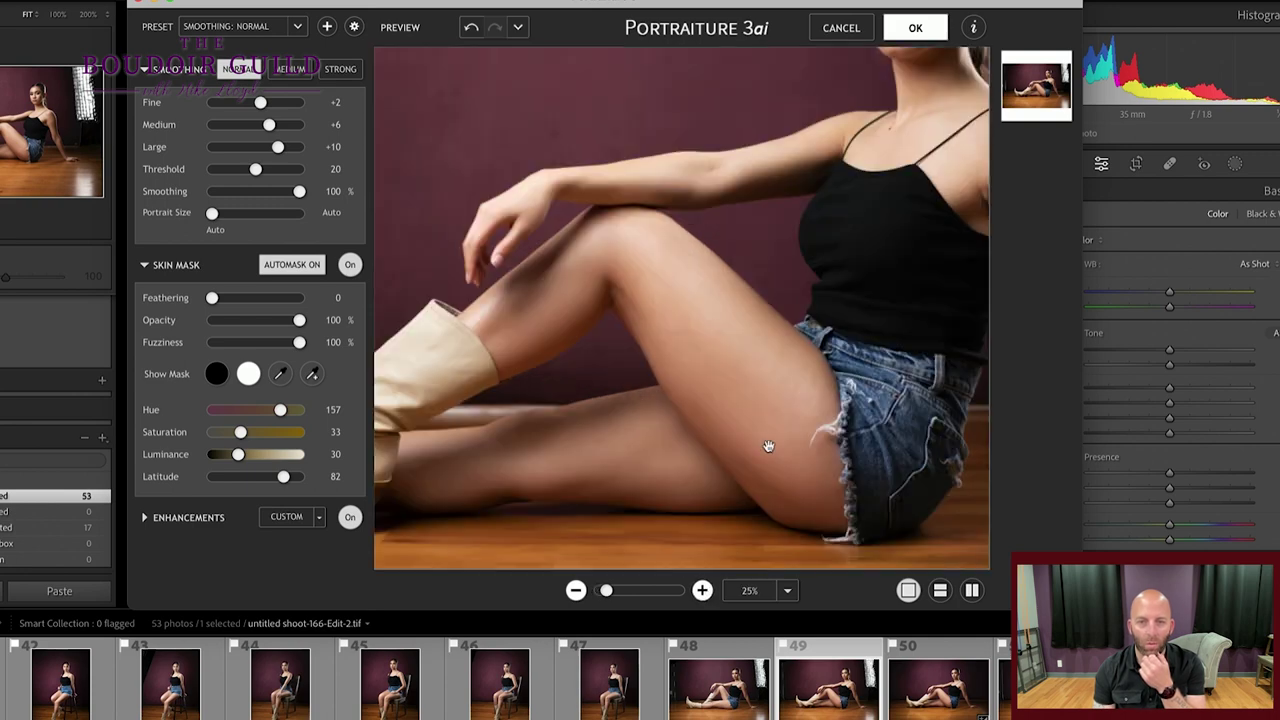
left_click_drag(771, 442, 914, 414)
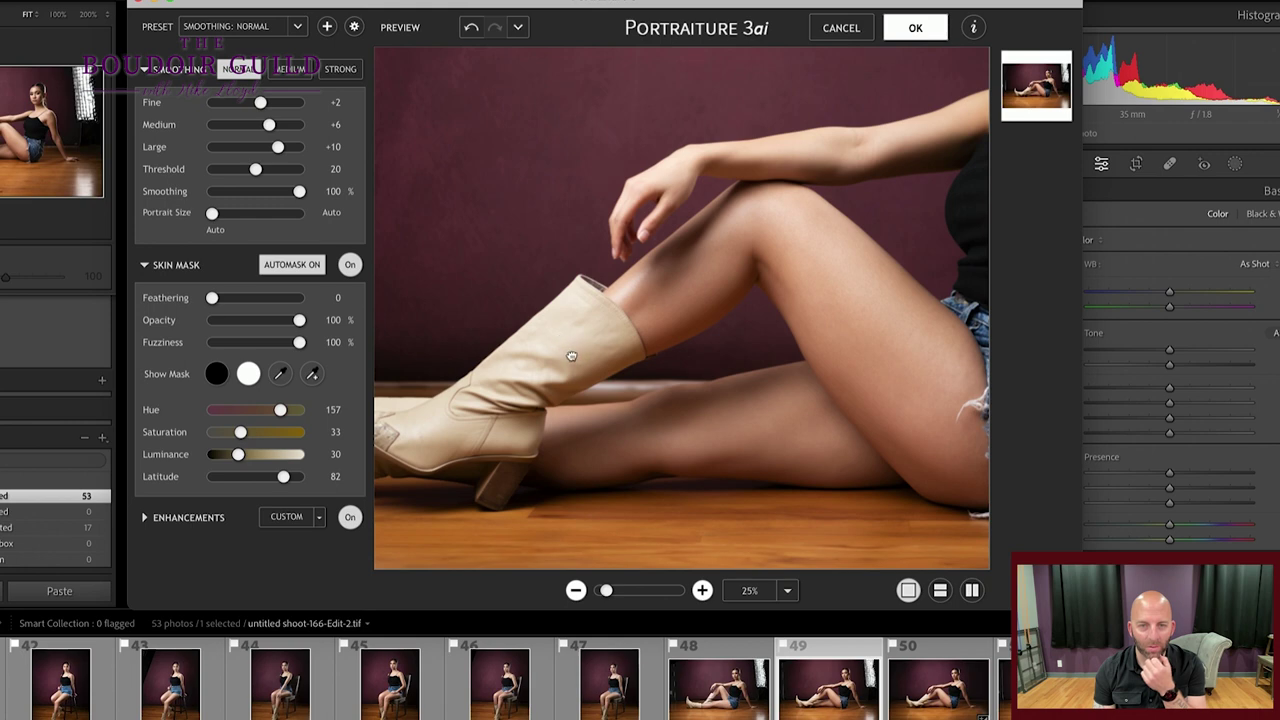
left_click_drag(573, 358, 677, 338)
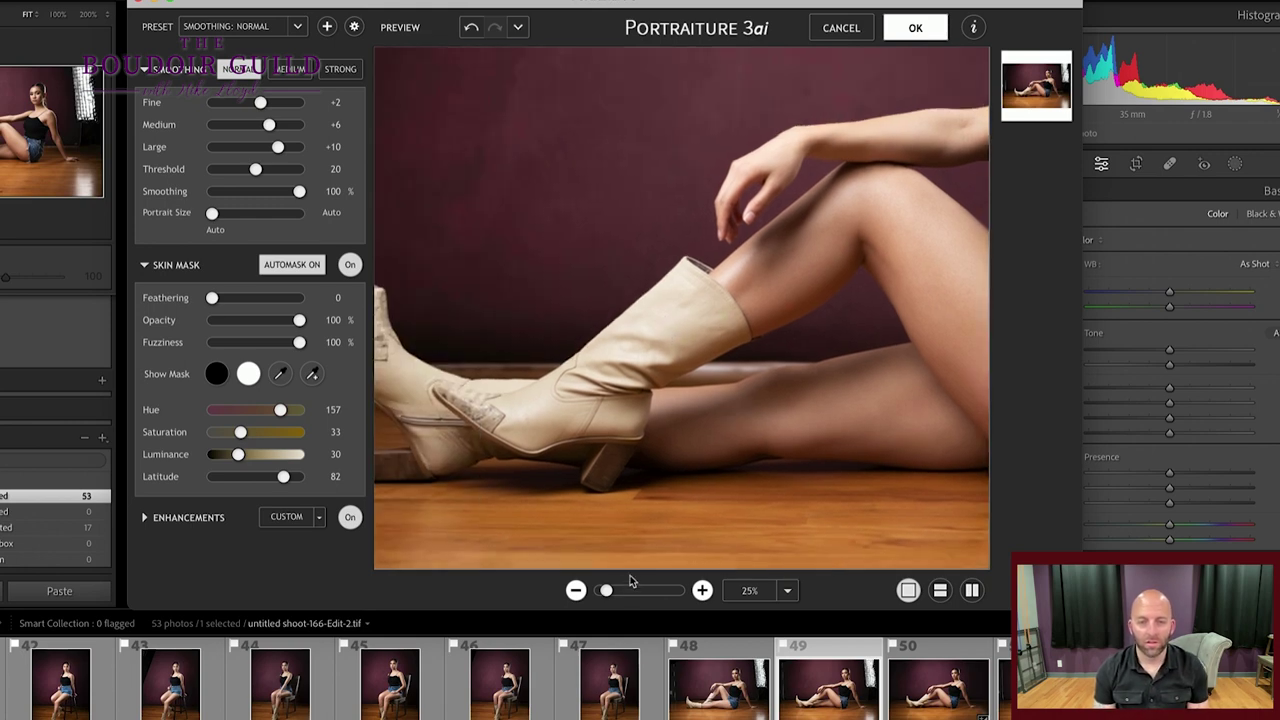
left_click(576, 590)
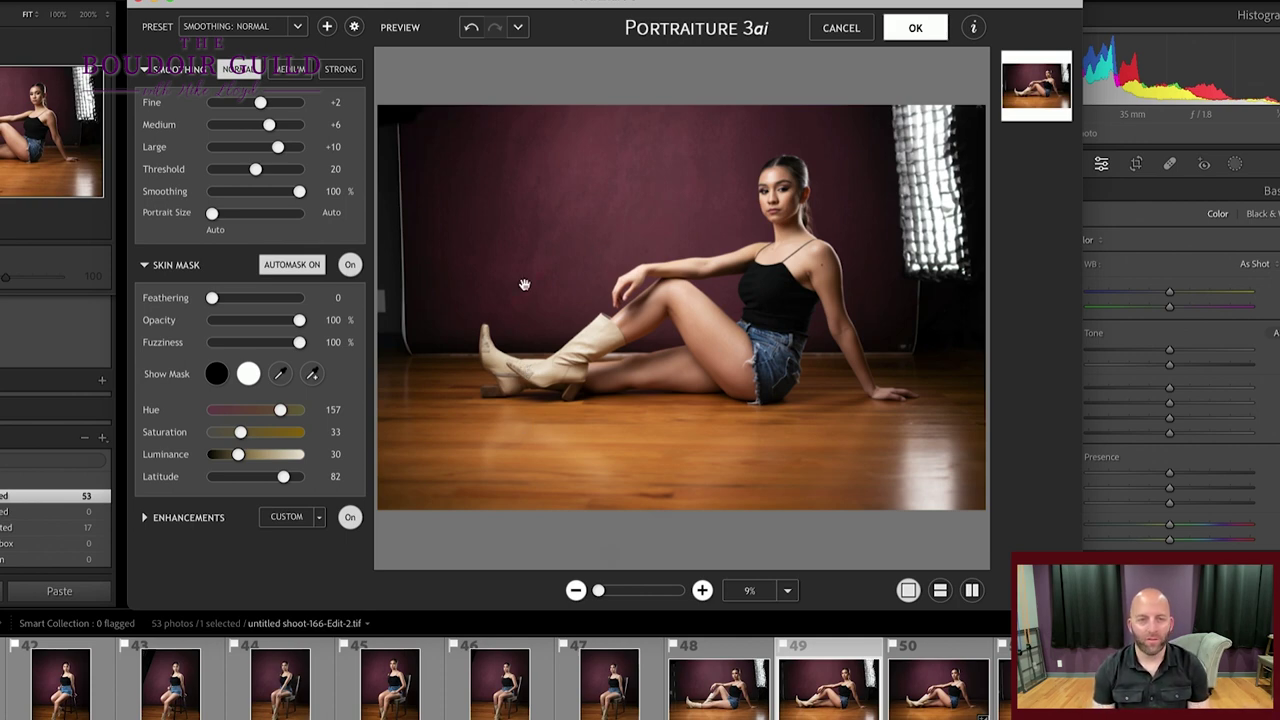
left_click(702, 591)
left_click_drag(719, 475, 712, 396)
left_click_drag(699, 456, 805, 431)
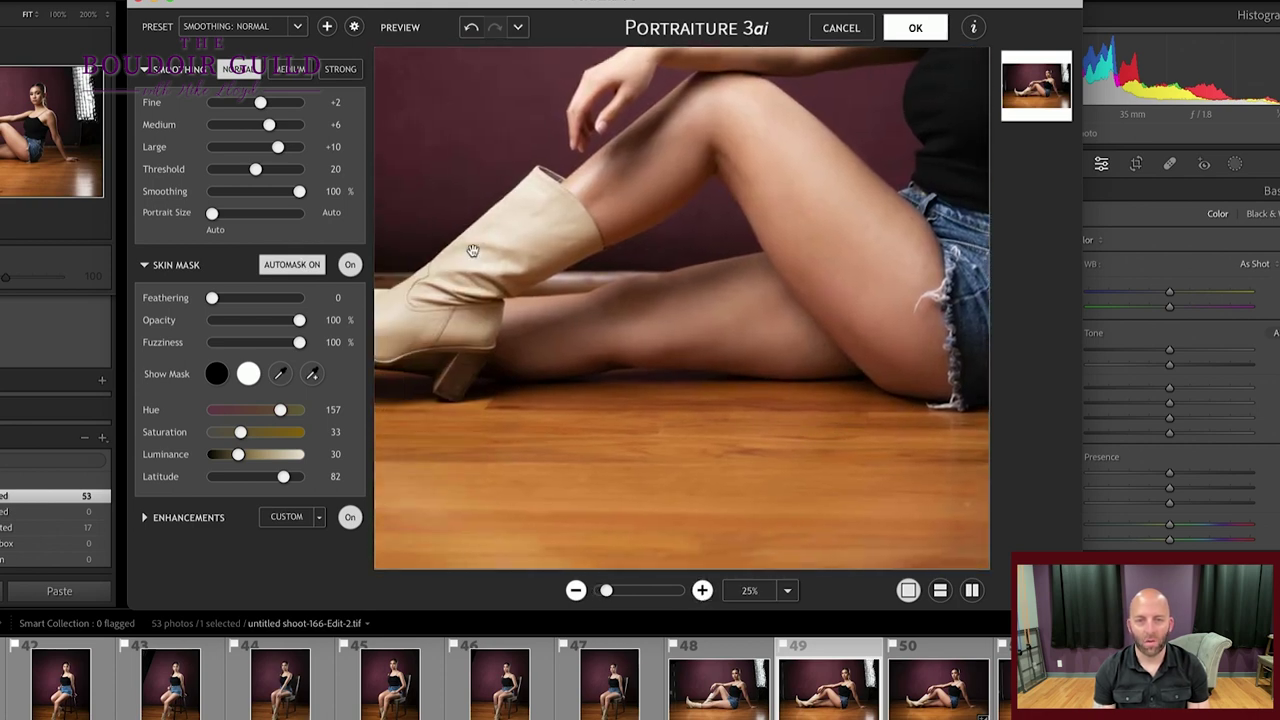
left_click_drag(618, 220, 504, 288)
left_click_drag(771, 135, 579, 358)
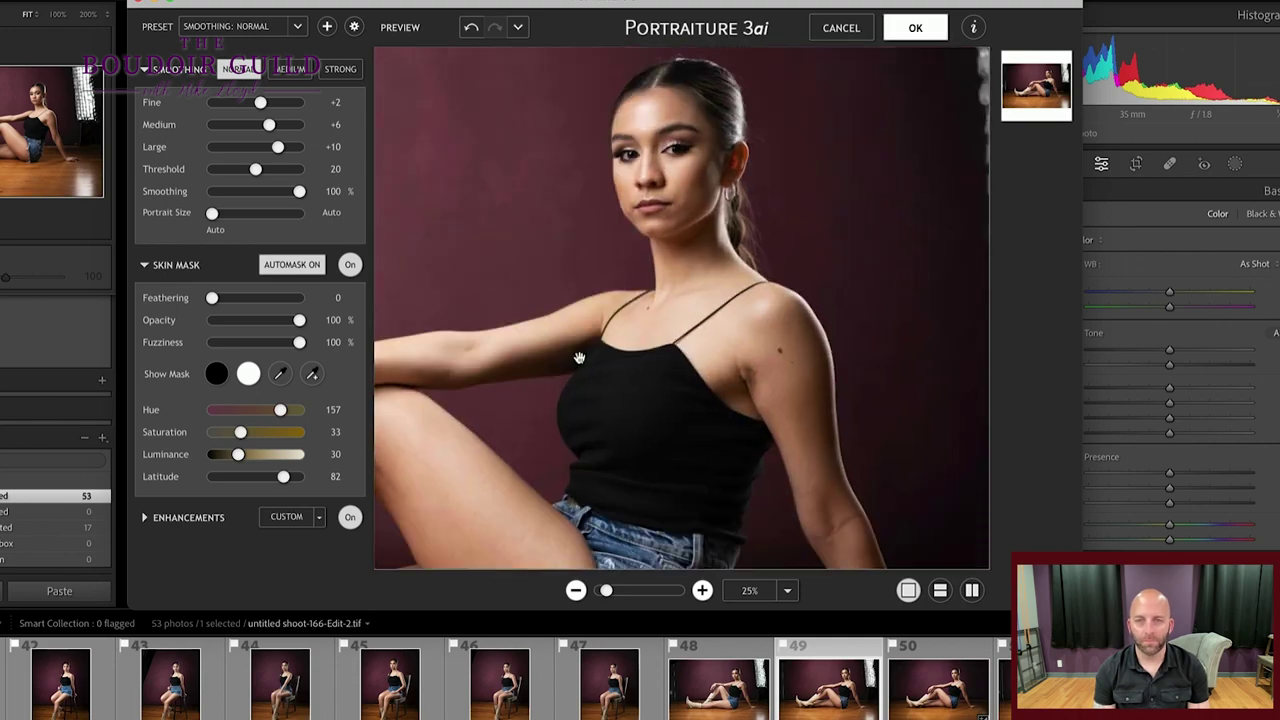
- Apply the Portraiture smoothing and open the original TIFF in Adobe Photoshop 2023 using Edit Original
left_click(918, 32)
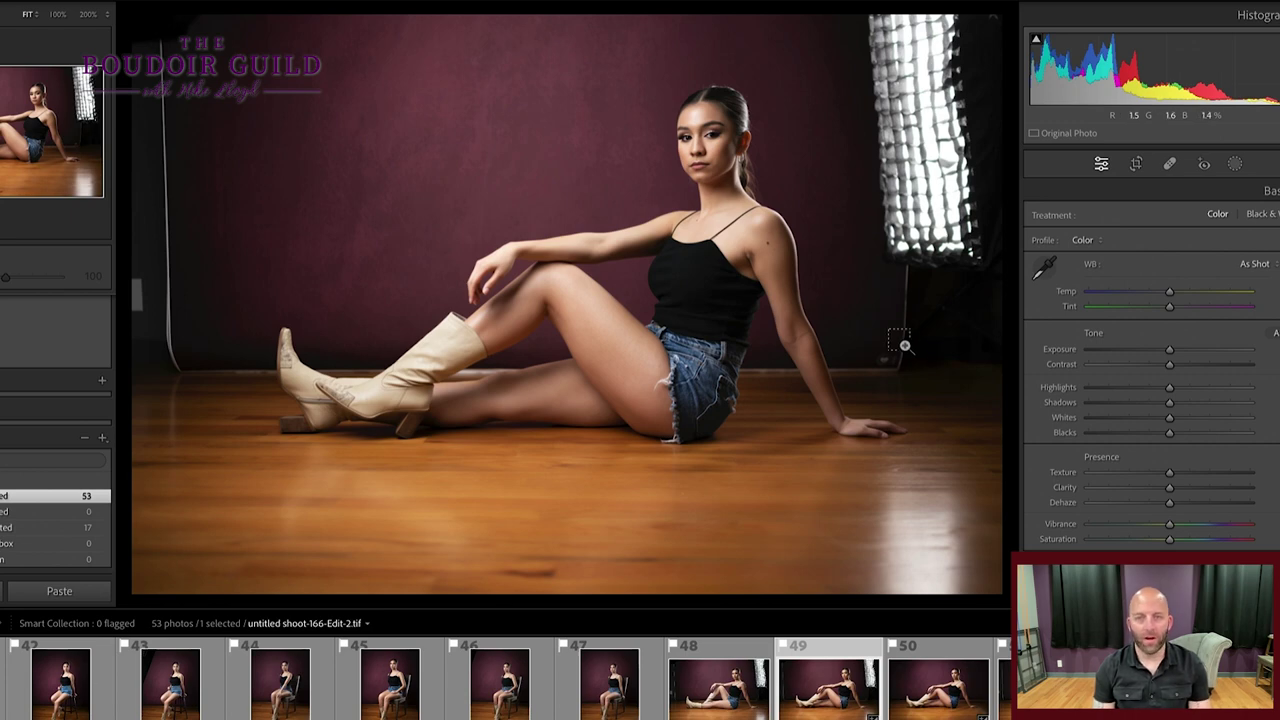
key("super+e")
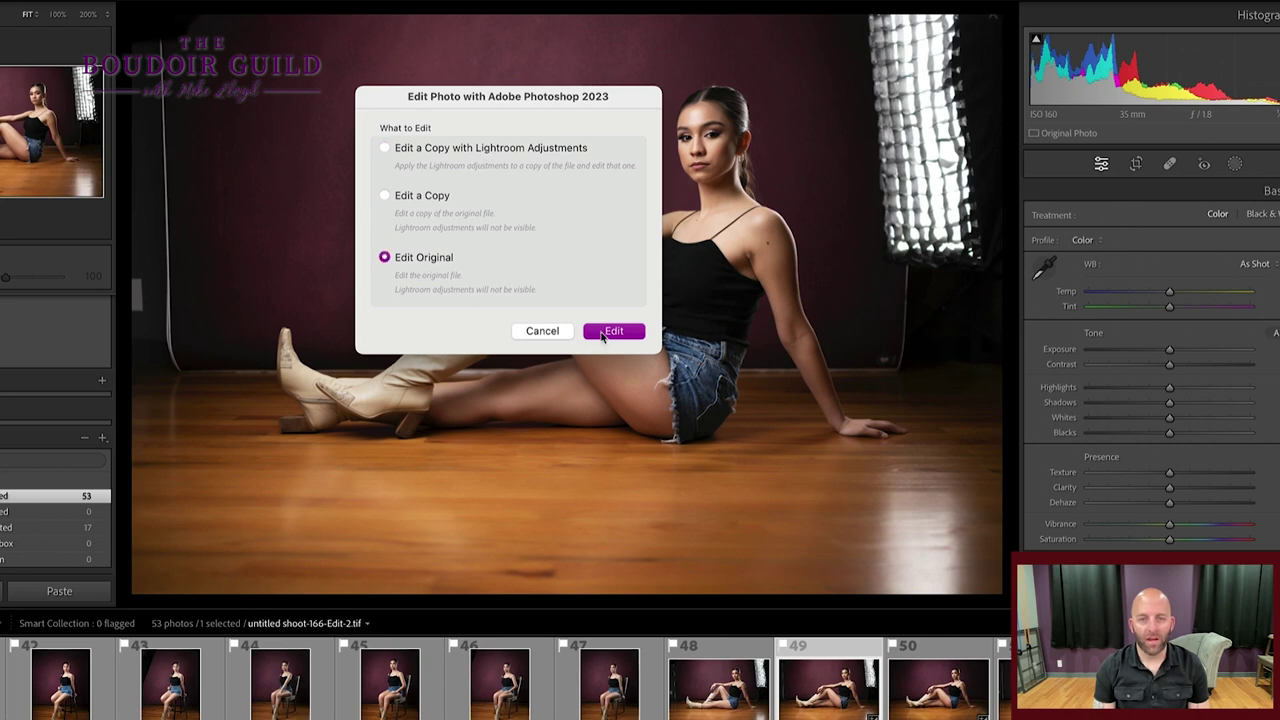
left_click(613, 331)
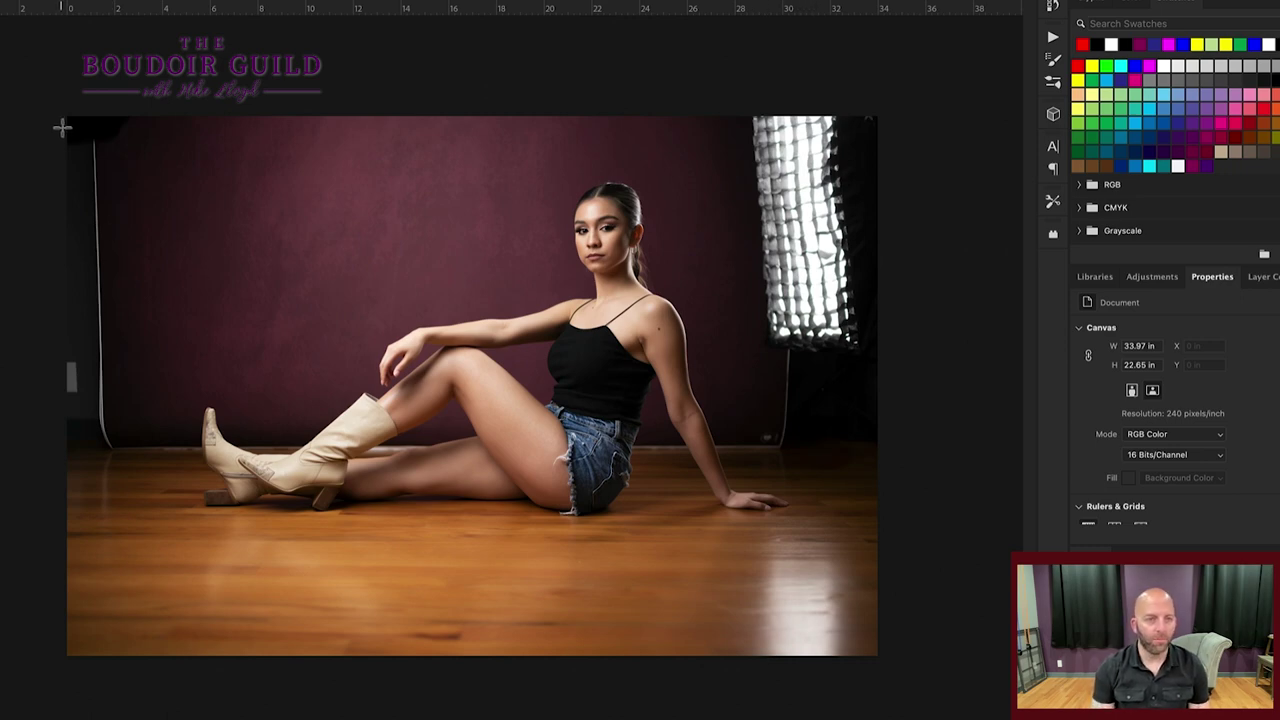
- Replace the backdrop edge along the photo's left side using Content-Aware Fill on a new layer, excluding the model's body from the sampling area
left_click_drag(48, 98, 151, 494)
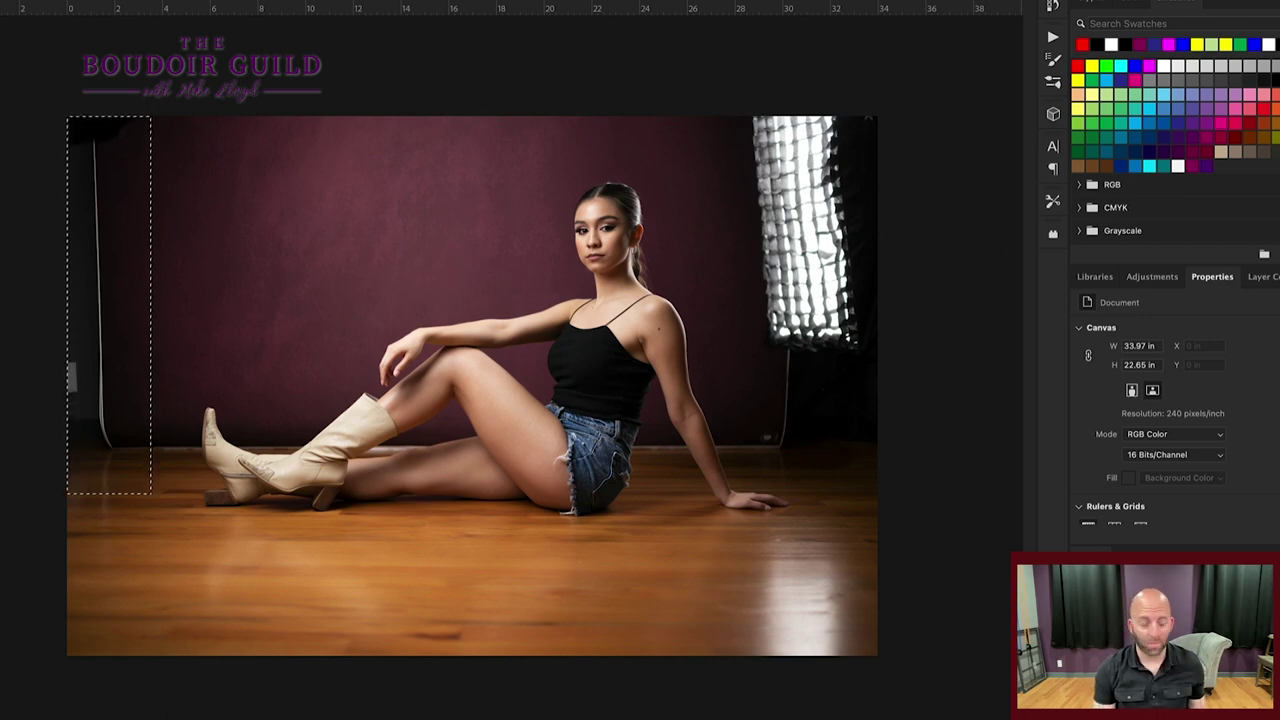
right_click(133, 283)
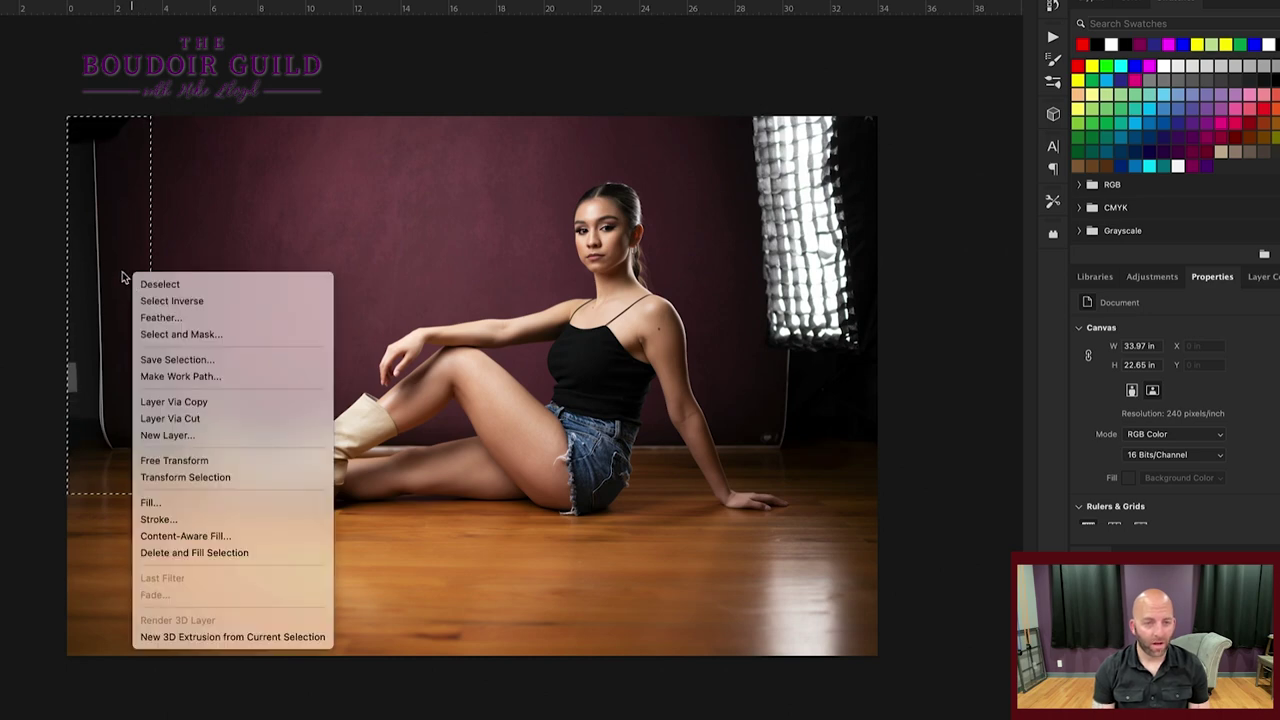
left_click(185, 535)
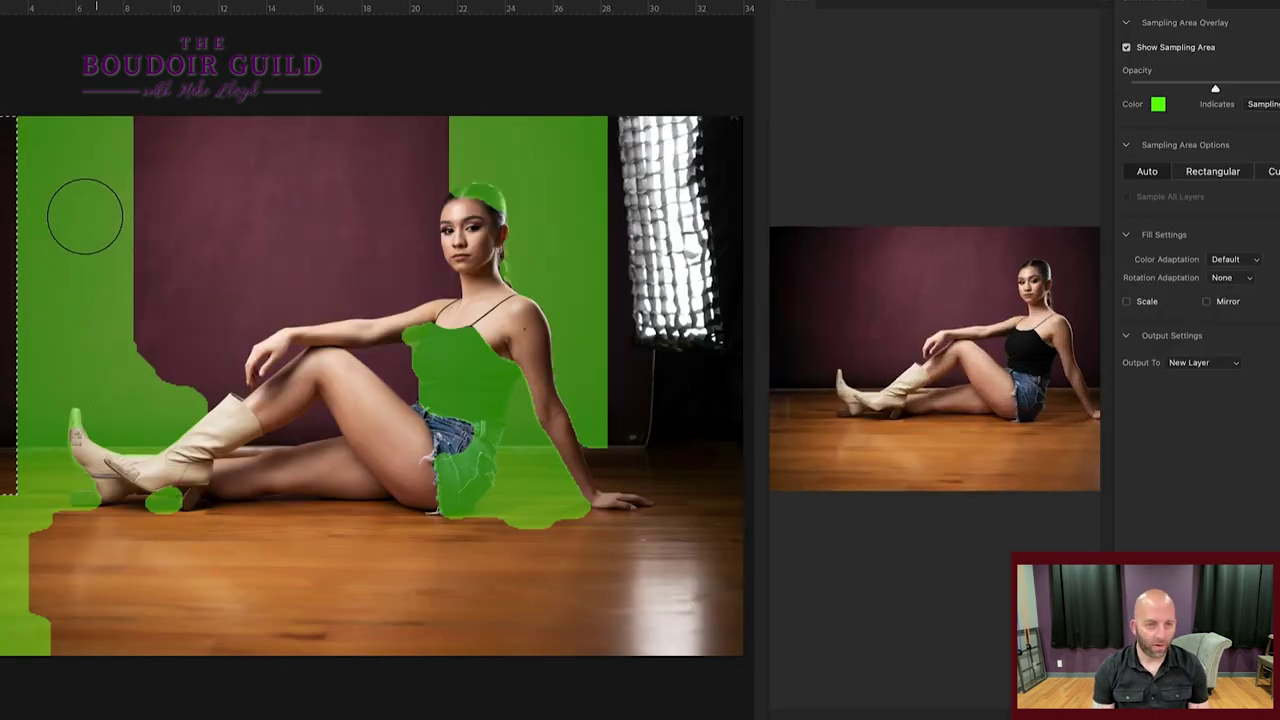
mouse_move(496, 355)
left_mouse_down()
mouse_move(429, 352)
mouse_move(416, 338)
mouse_move(449, 397)
mouse_move(475, 410)
mouse_move(481, 440)
mouse_move(577, 483)
mouse_move(561, 488)
mouse_move(531, 387)
mouse_move(458, 402)
mouse_move(597, 441)
mouse_move(575, 278)
mouse_move(586, 200)
mouse_move(636, 84)
mouse_move(533, 291)
mouse_move(470, 197)
mouse_move(449, 132)
mouse_move(543, 128)
mouse_move(502, 150)
mouse_move(516, 340)
mouse_move(650, 446)
mouse_move(384, 403)
mouse_move(257, 509)
mouse_move(168, 508)
left_mouse_up()
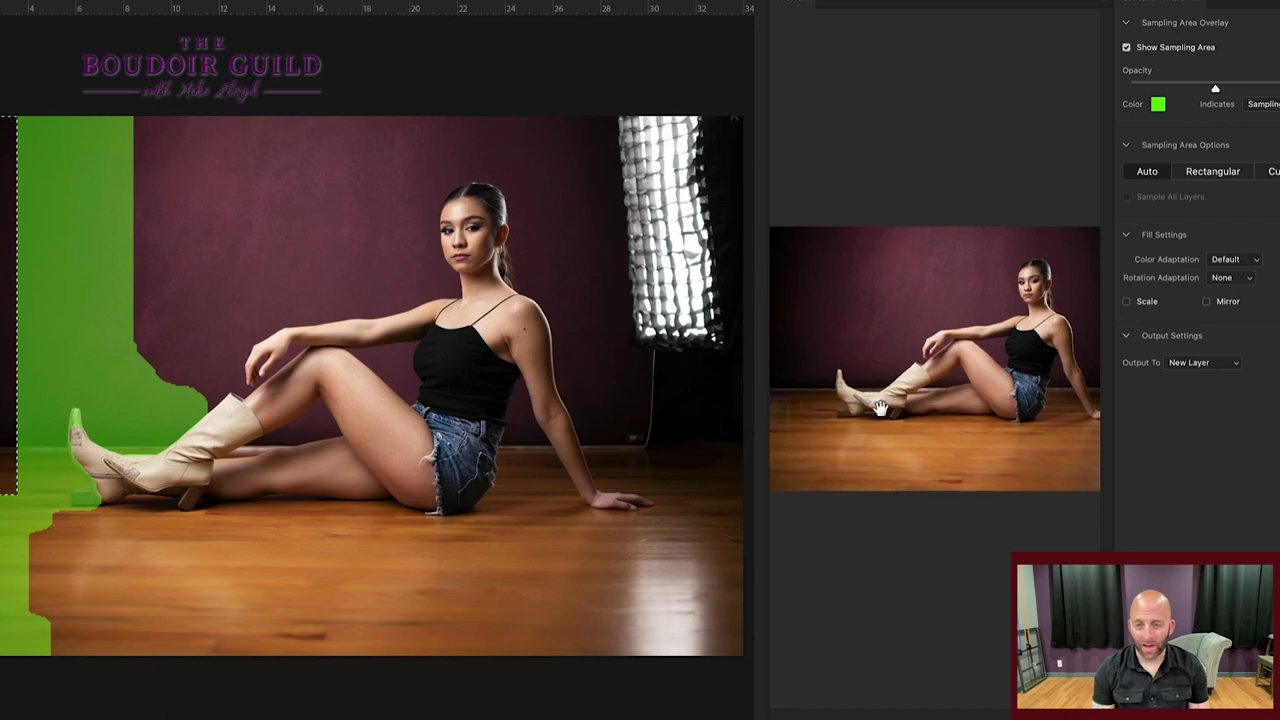
left_click(925, 714)
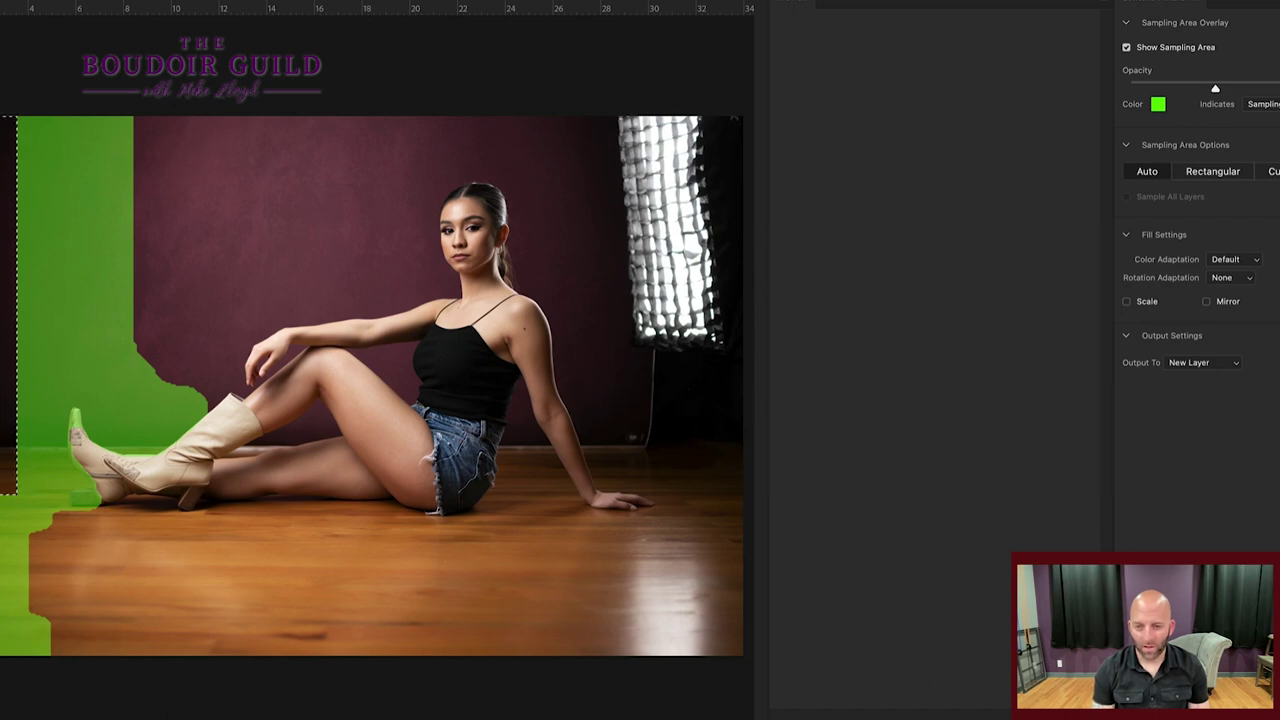
left_click(925, 714)
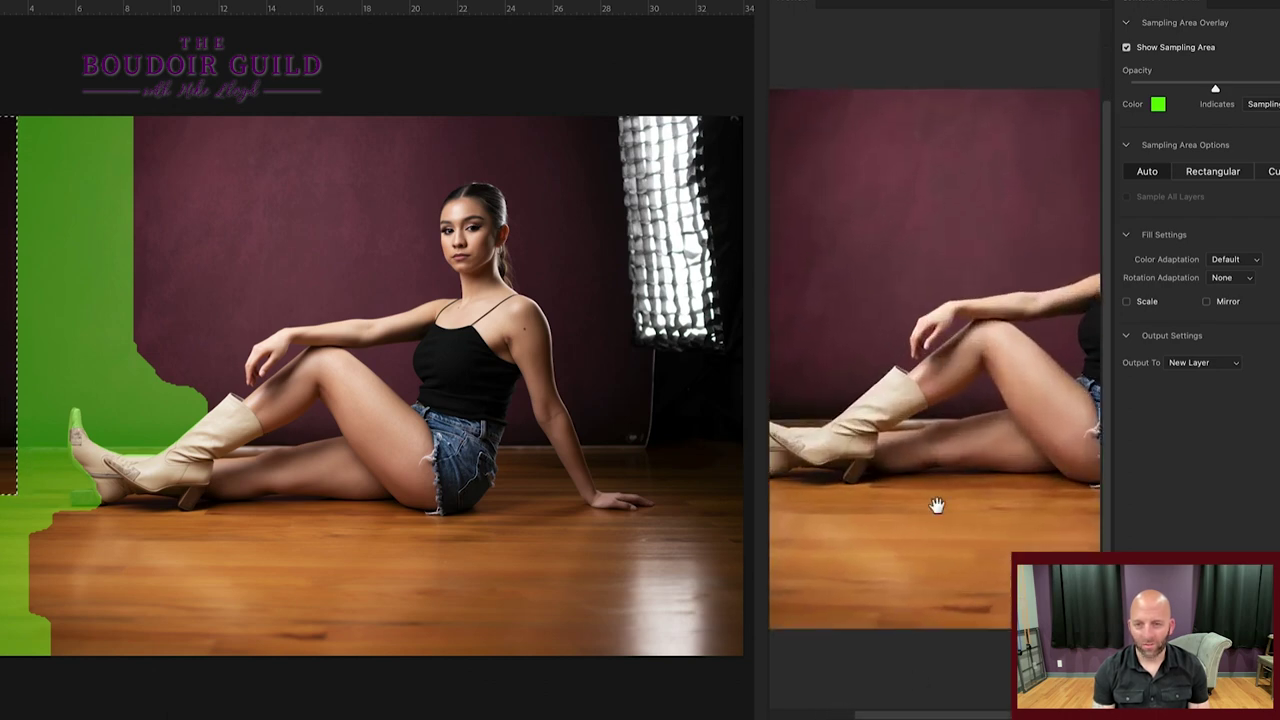
left_click_drag(933, 497, 1157, 529)
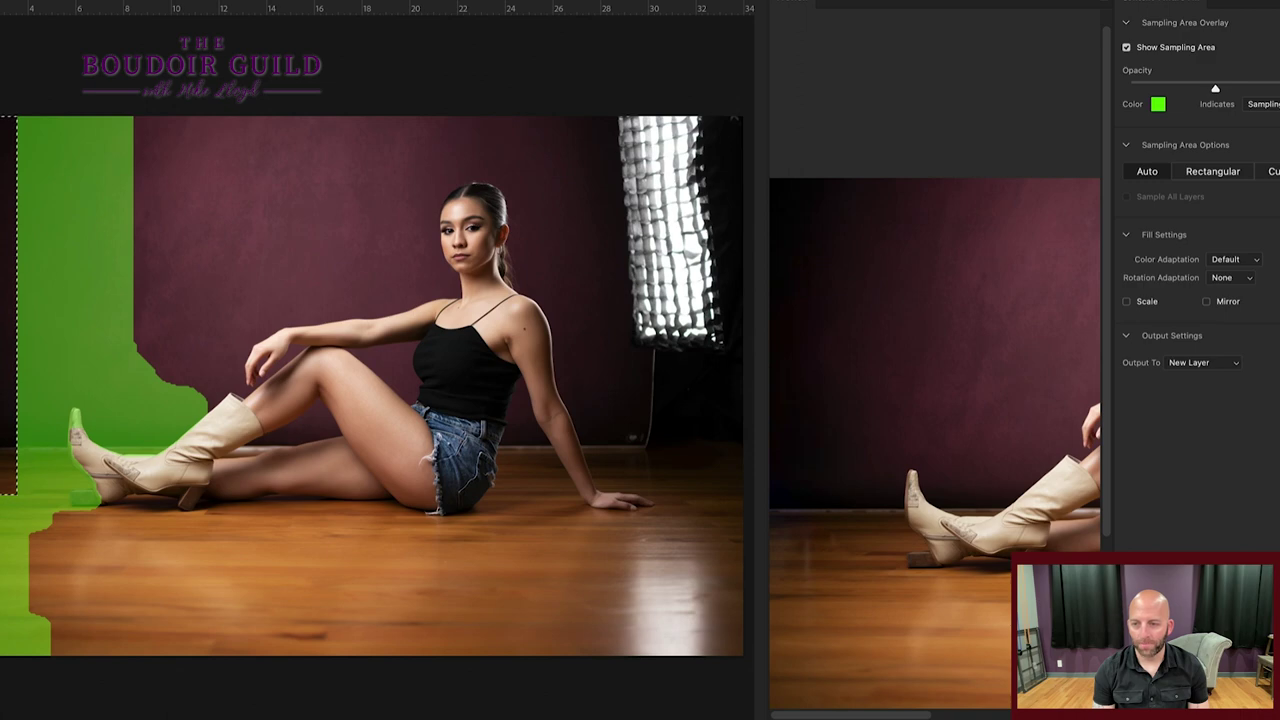
key("Return")
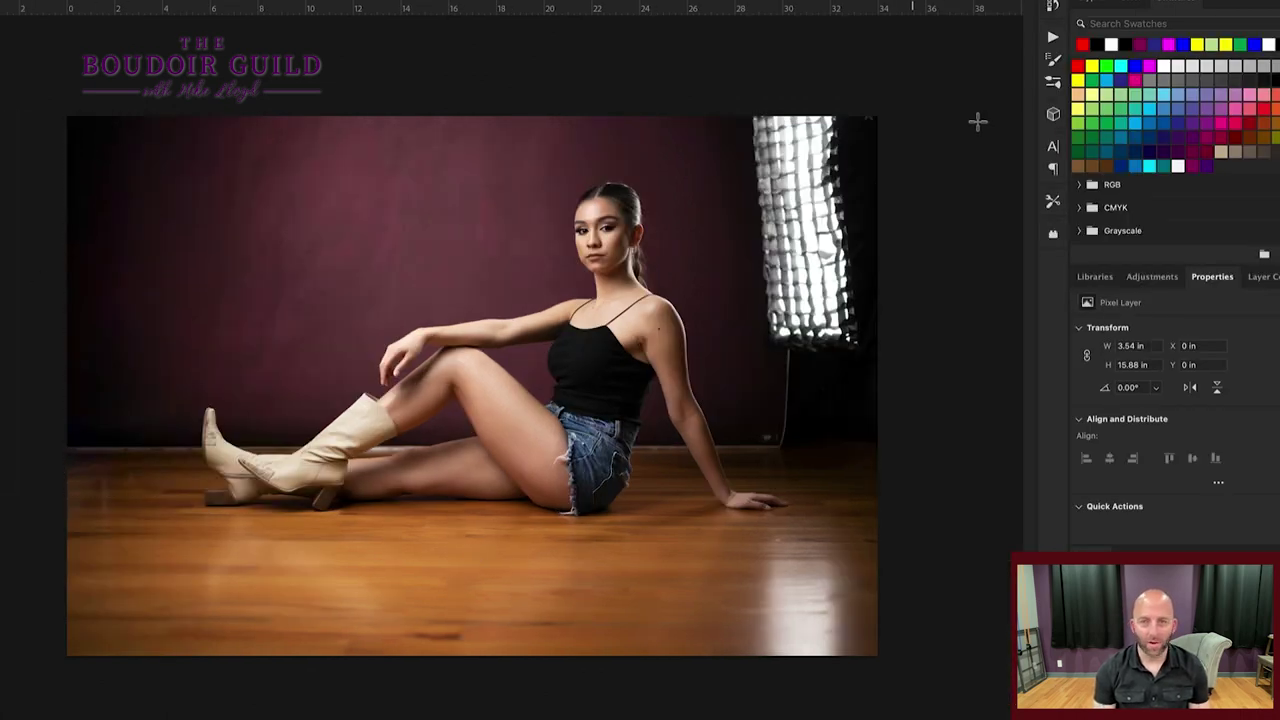
- Select the softbox area in the photo's upper-right corner down to the floor, about 5.92 by 14.98 in
left_click_drag(904, 96, 737, 471)
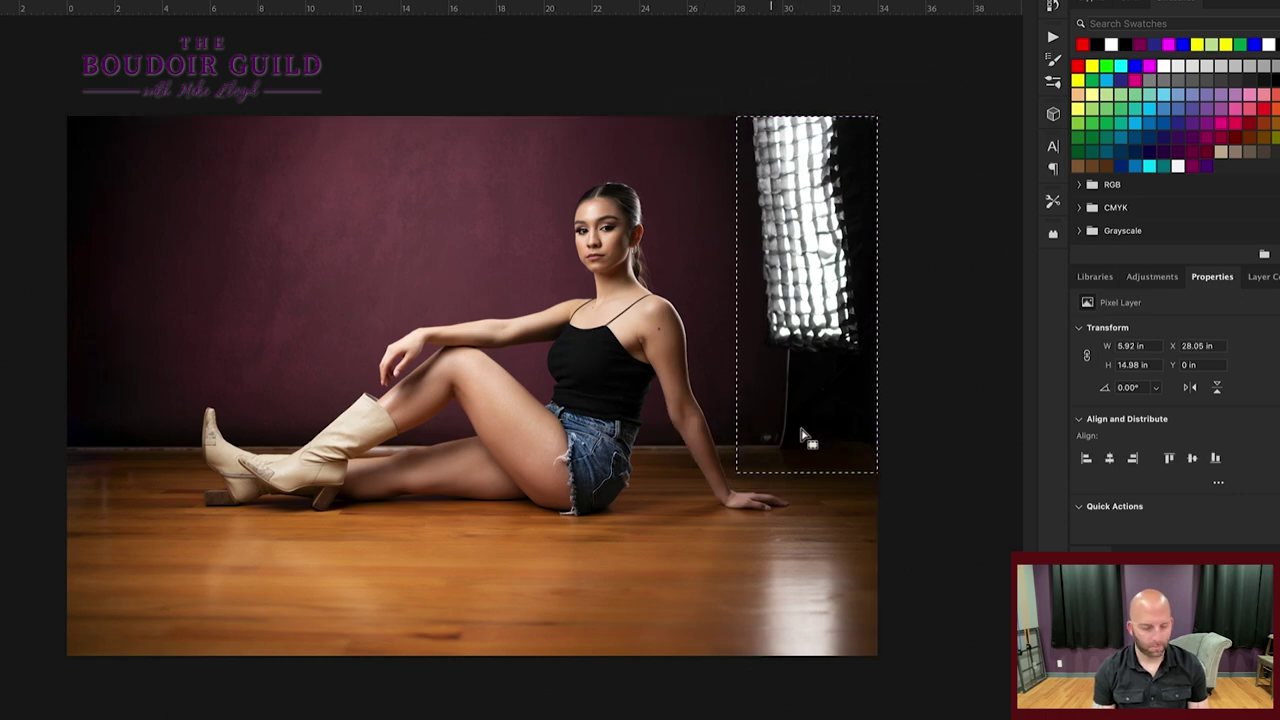
right_click(843, 388)
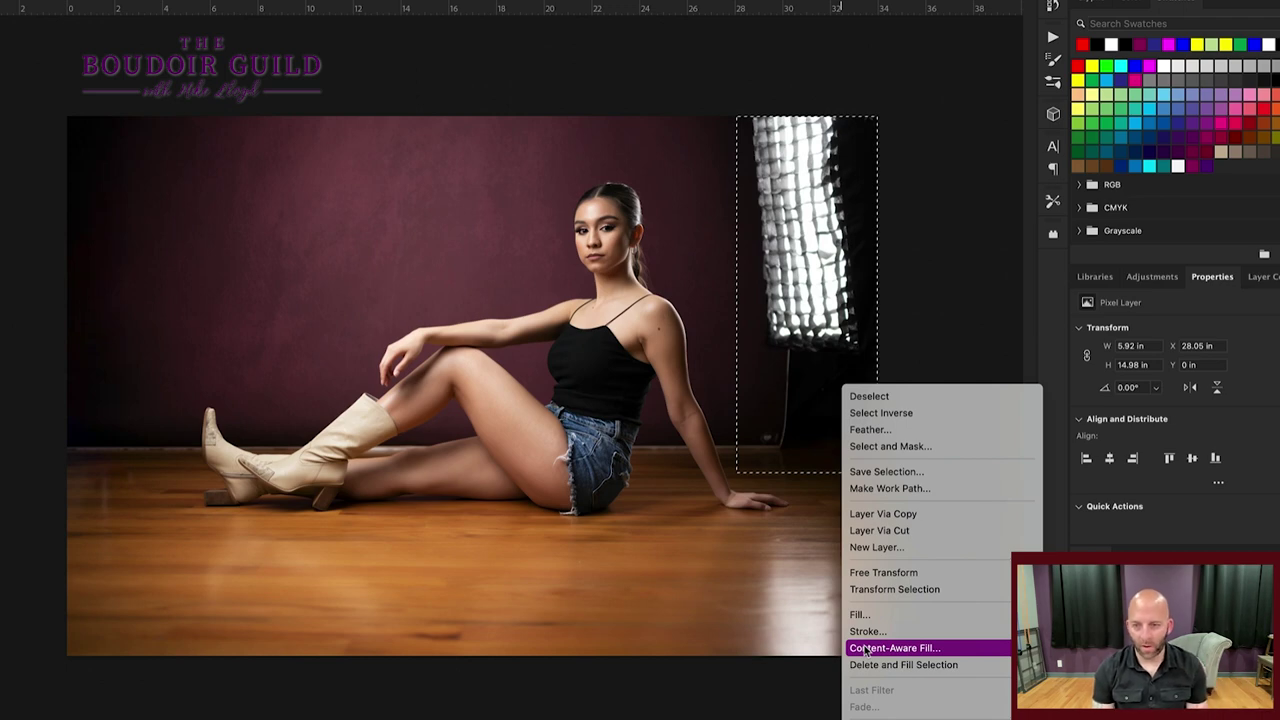
left_click(965, 648)
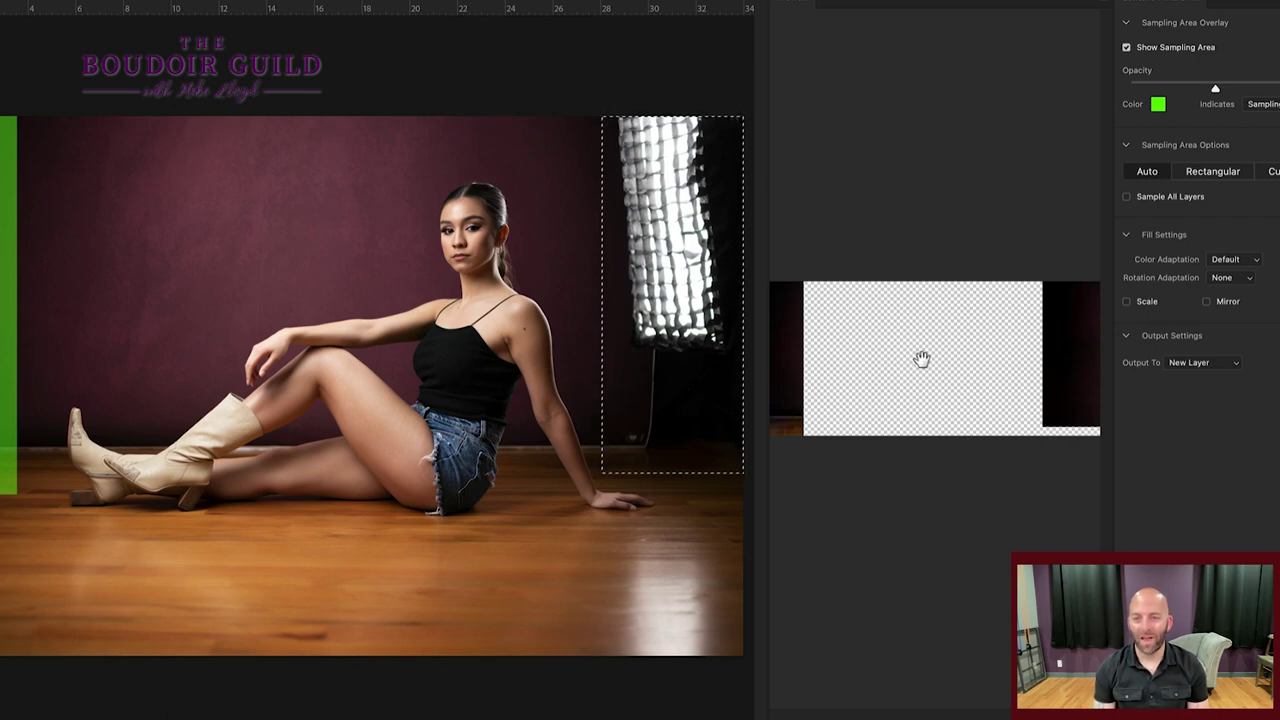
key("Escape")
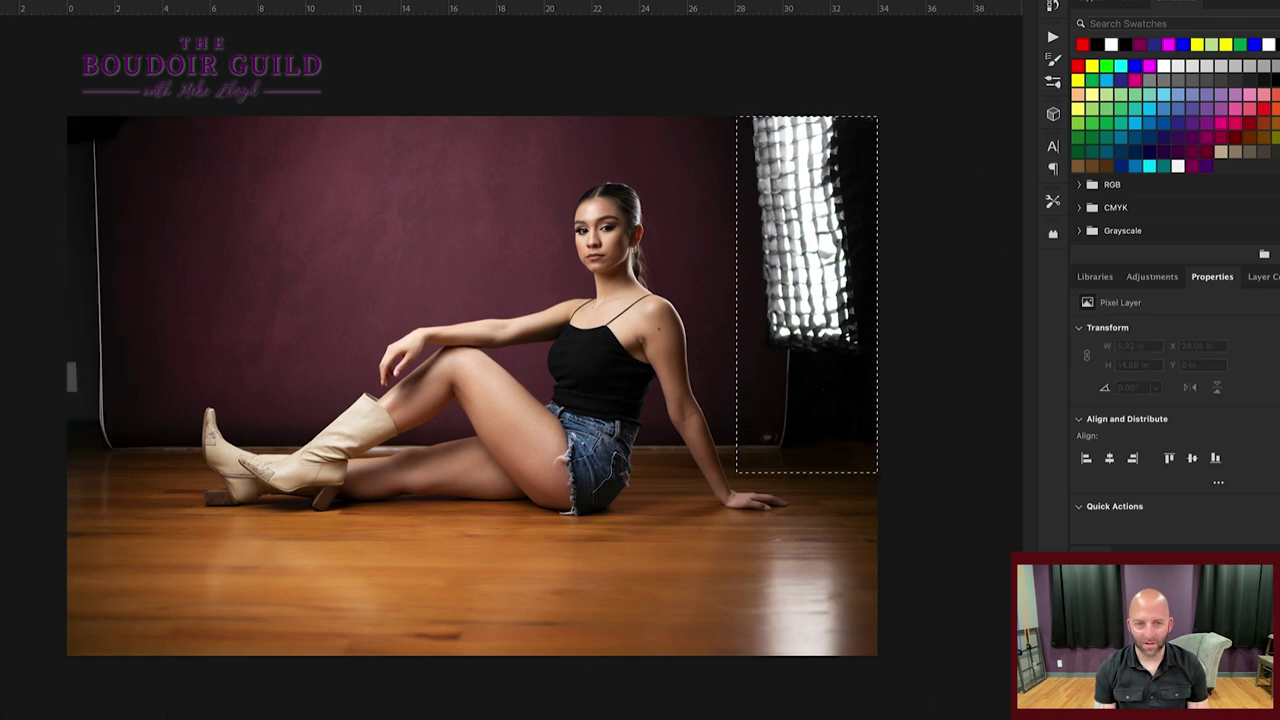
key("shift+F5")
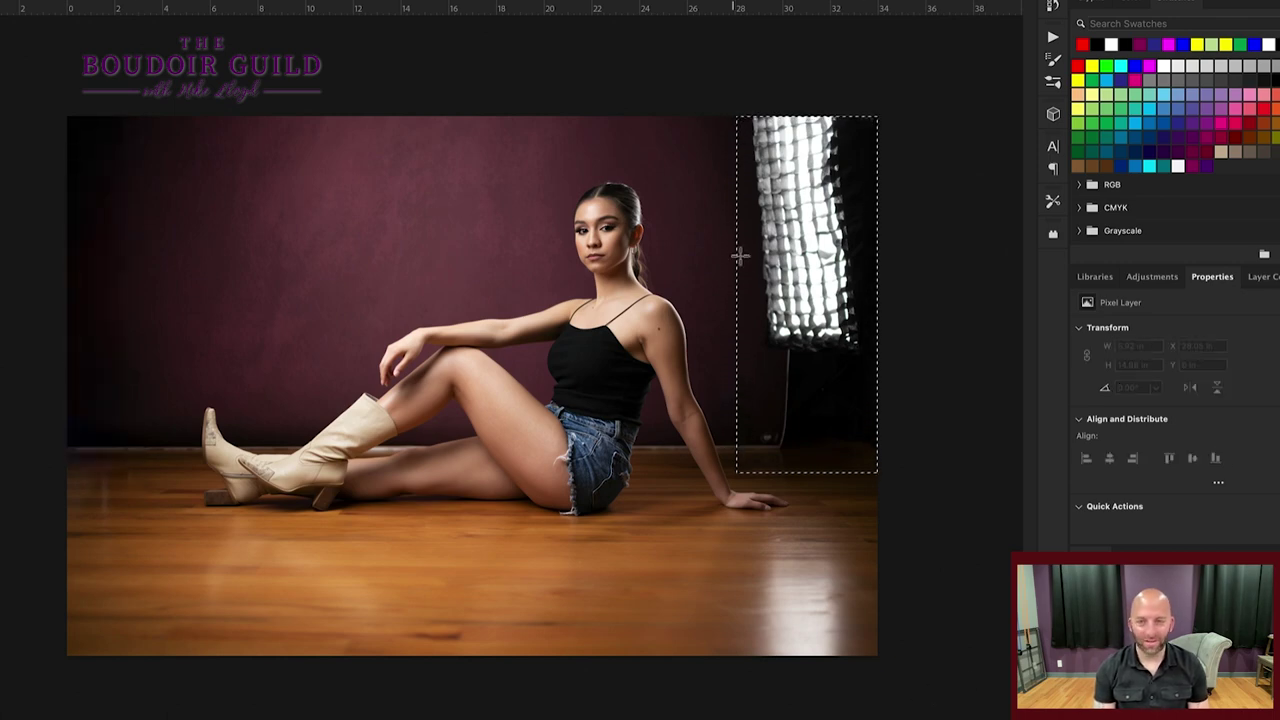
- Replace the selected softbox area using Content-Aware Fill on a new layer, excluding the model's head, body, boots and hand from the sampling area
right_click(807, 297)
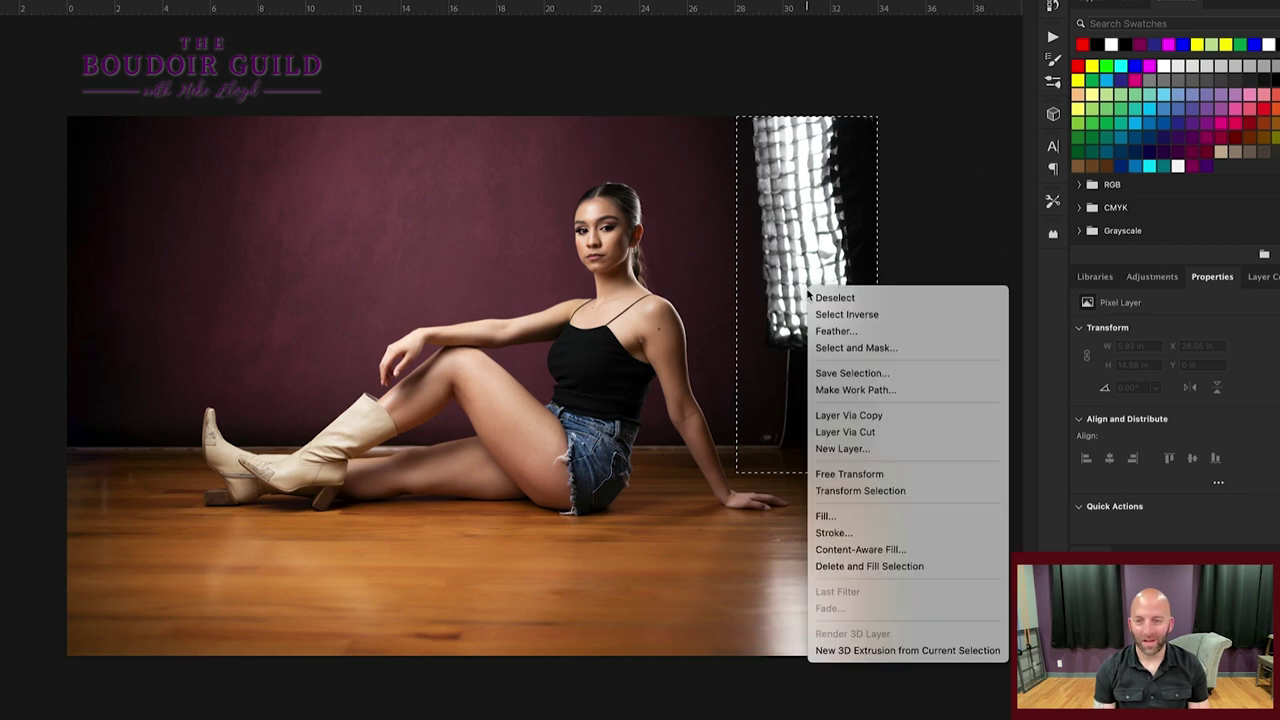
left_click(873, 550)
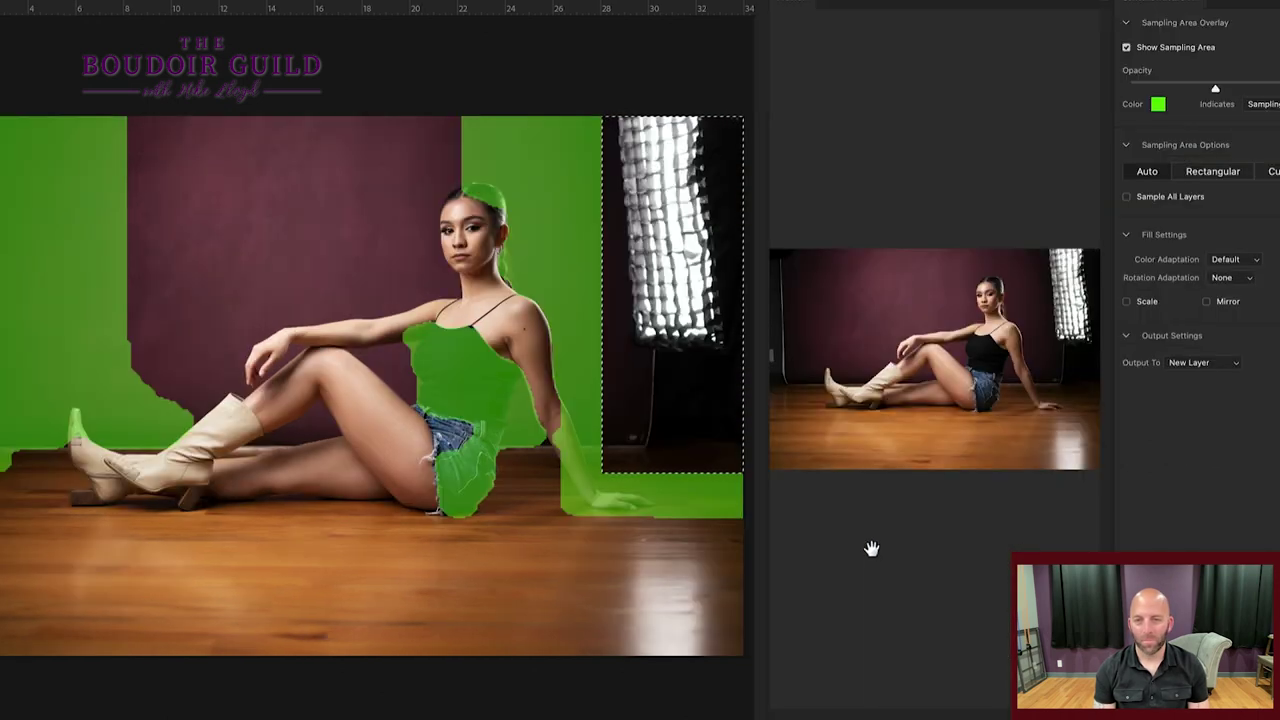
mouse_move(466, 214)
left_mouse_down()
mouse_move(551, 446)
mouse_move(470, 462)
mouse_move(480, 485)
mouse_move(468, 495)
mouse_move(423, 452)
mouse_move(429, 468)
mouse_move(401, 307)
mouse_move(447, 350)
left_mouse_up()
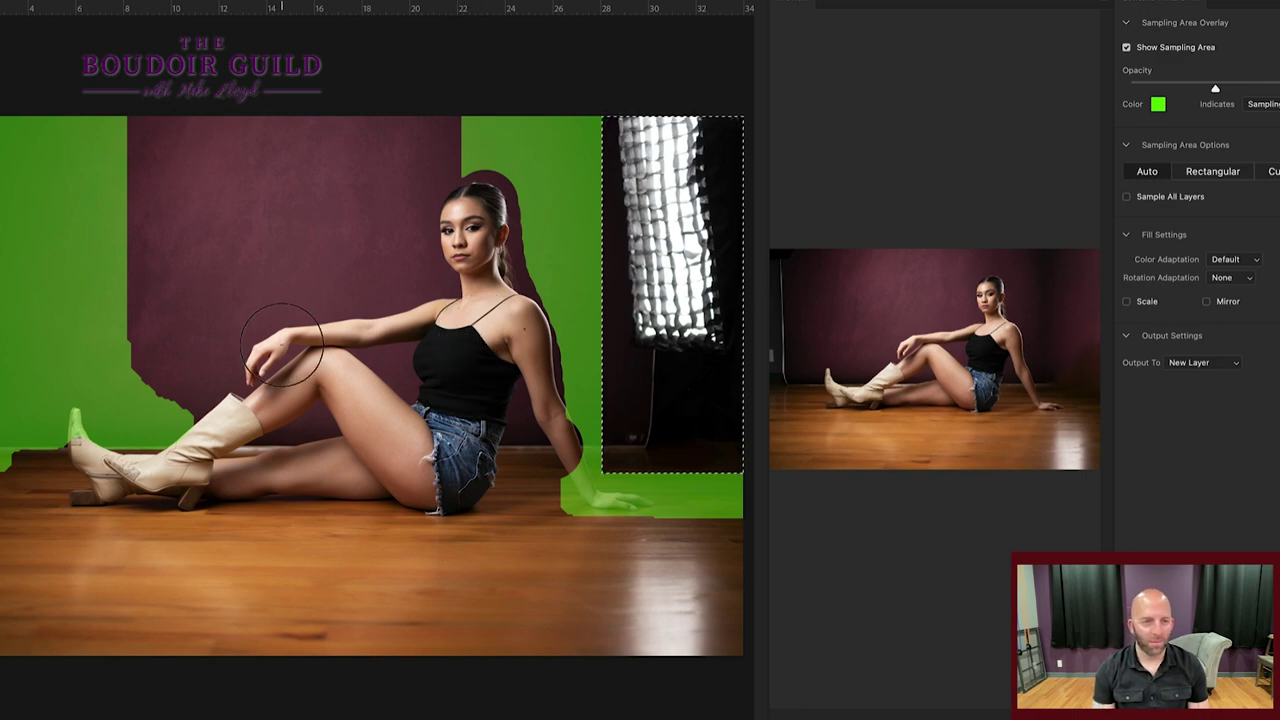
mouse_move(186, 400)
left_mouse_down()
mouse_move(86, 429)
mouse_move(126, 401)
mouse_move(114, 80)
mouse_move(106, 417)
left_mouse_up()
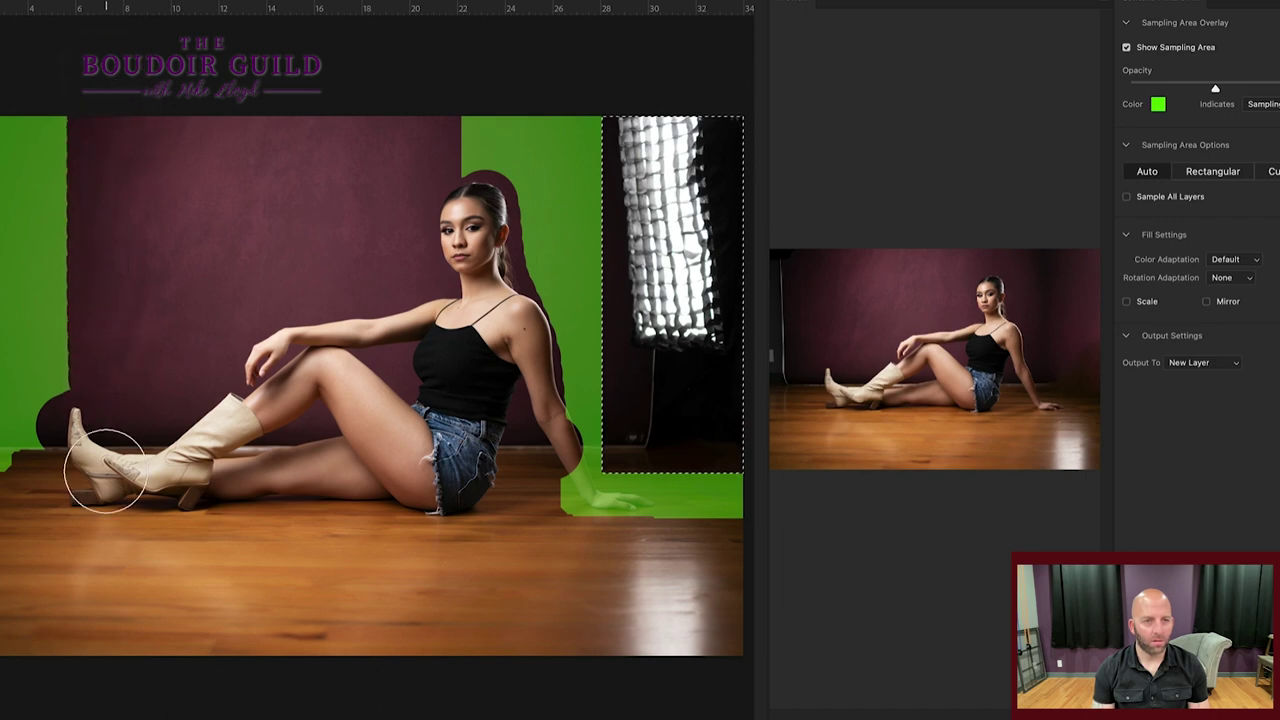
mouse_move(457, 529)
left_mouse_down()
mouse_move(571, 500)
mouse_move(629, 519)
left_mouse_up()
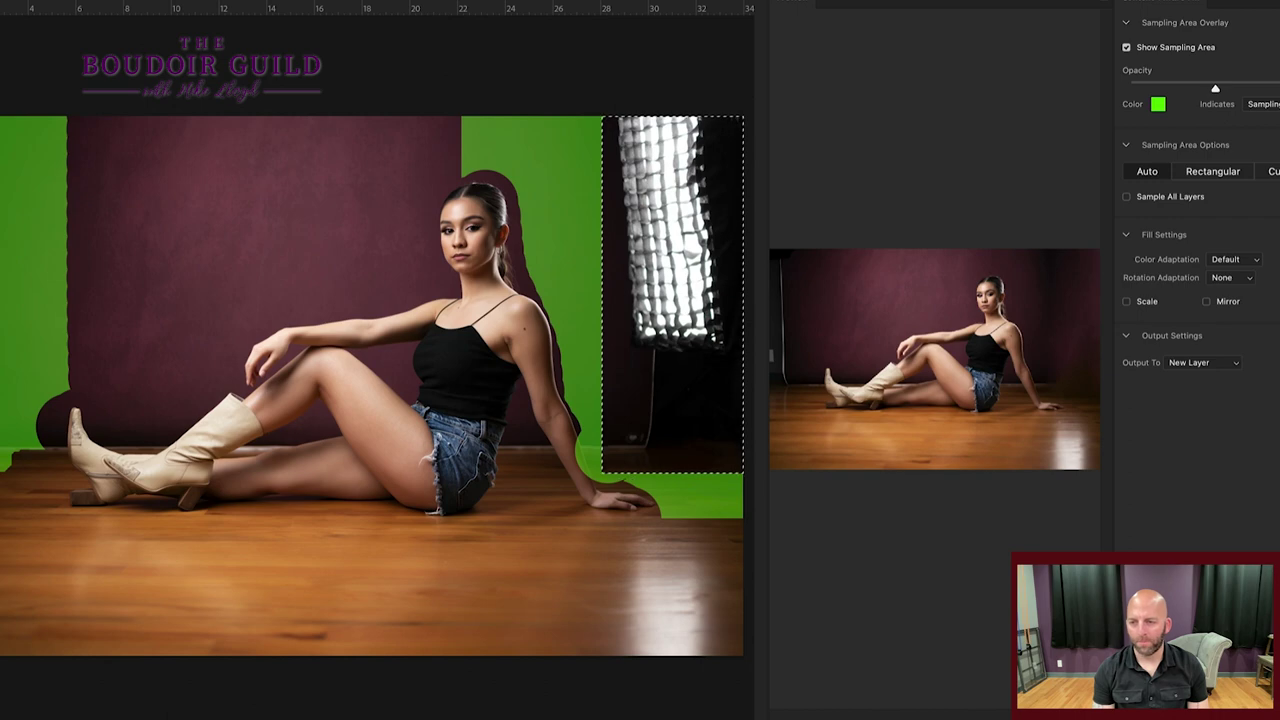
key("Escape")
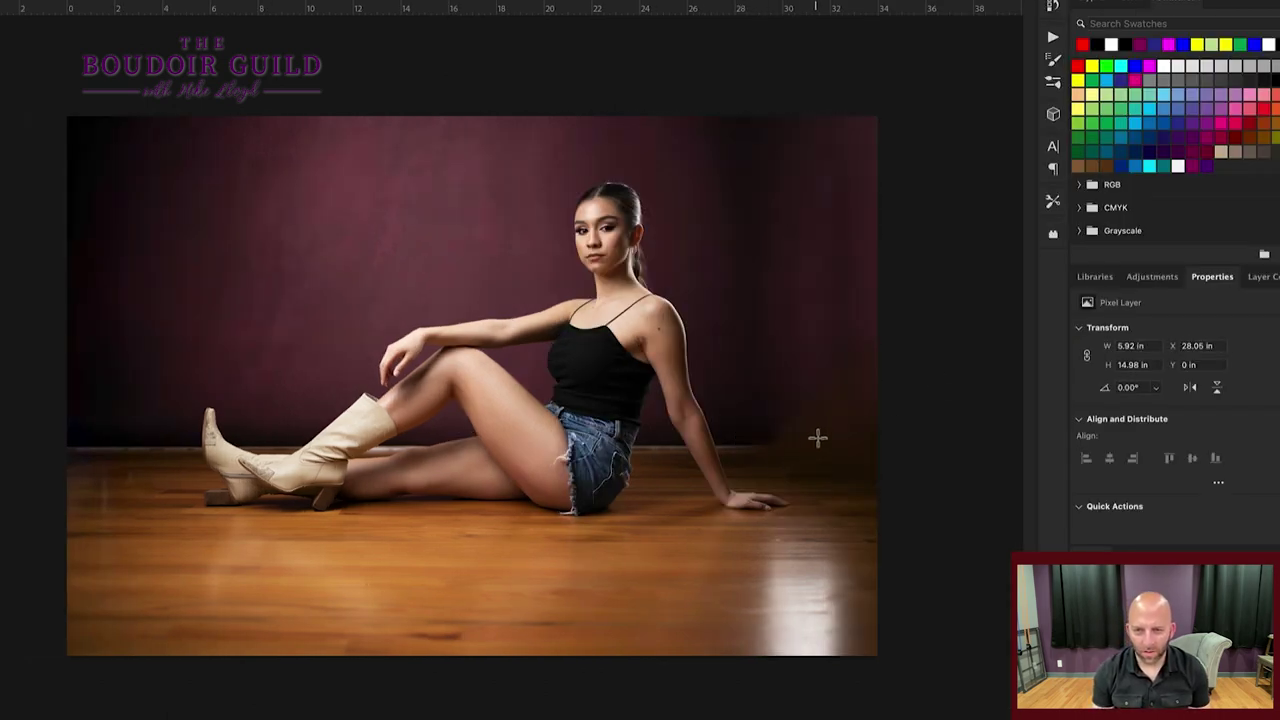
- Select the filled area where the softbox stood and stretch it past the photo's right edge with Free Transform
left_click_drag(818, 434, 866, 381)
key("ctrl+d")
left_click_drag(913, 83, 736, 482)
key("ctrl+t")
left_click_drag(880, 300, 1123, 322)
key("Return")
key("ctrl+d")
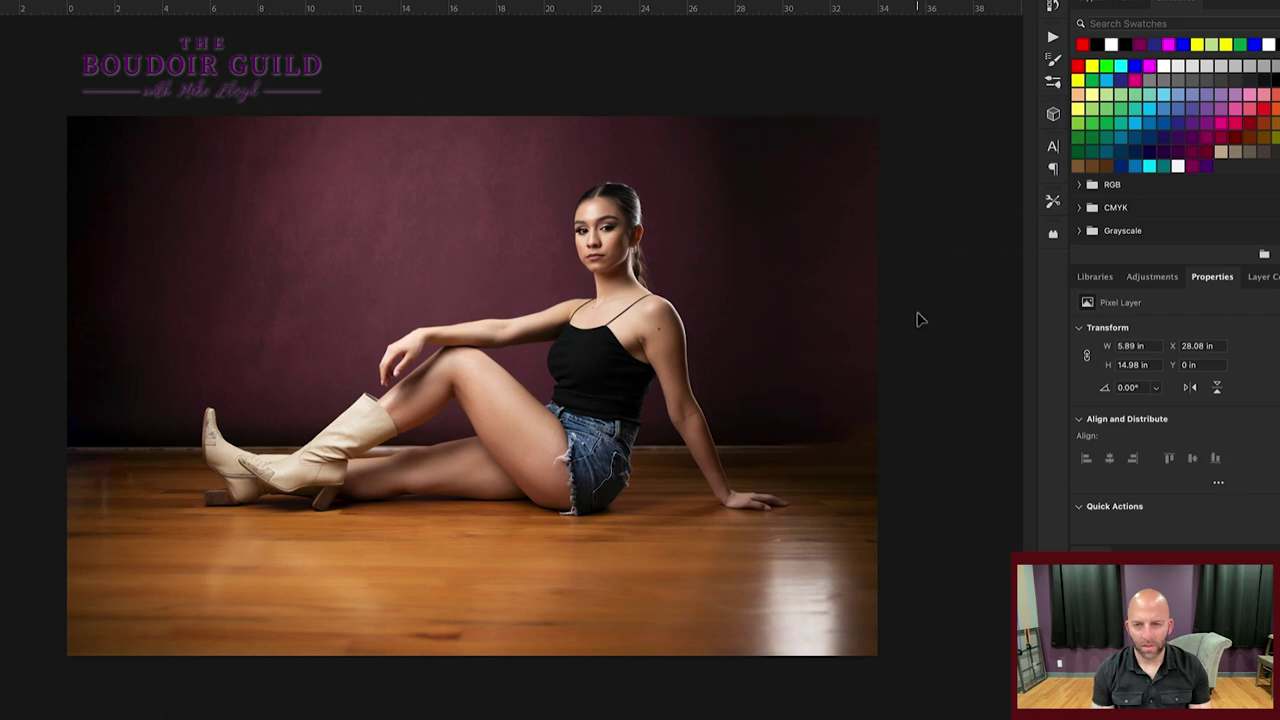
- Retouch the wall-floor edge behind the model's supporting arm with an enlarged brush, sampling the edge beside the arm
key("v")
left_click(785, 420)
key("b")
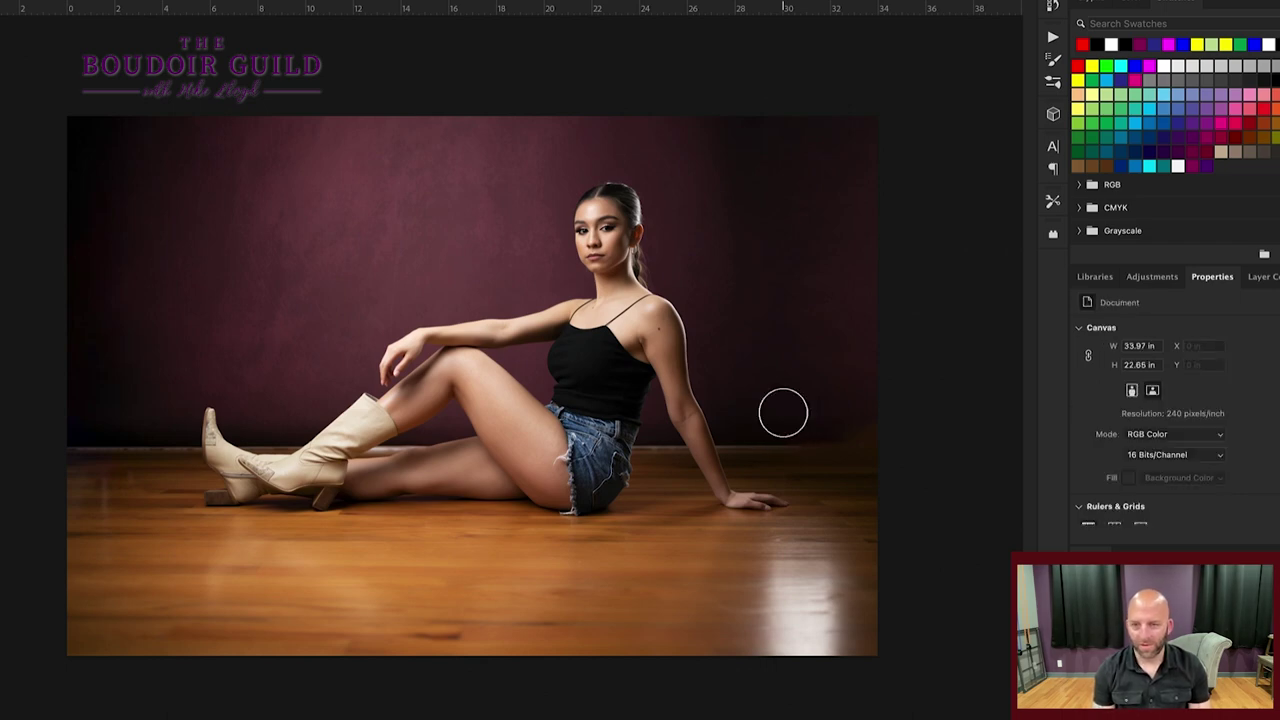
key("bracketright")
key("bracketright")
key("alt")
left_click(774, 438, "alt")
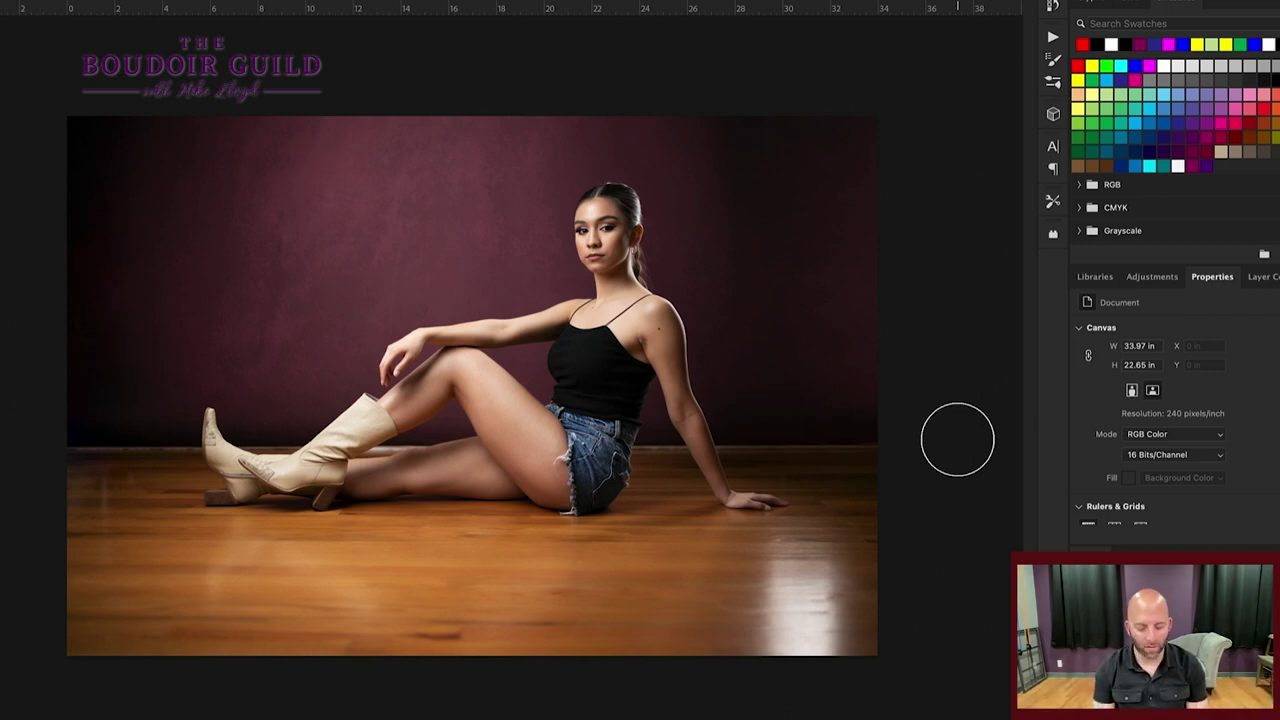
- Try replacing the bright reflection in the floor's lower-right corner with Content-Aware Fill, extending the sampling area across the clean floorboards
left_click_drag(741, 541, 868, 677)
right_click(827, 590)
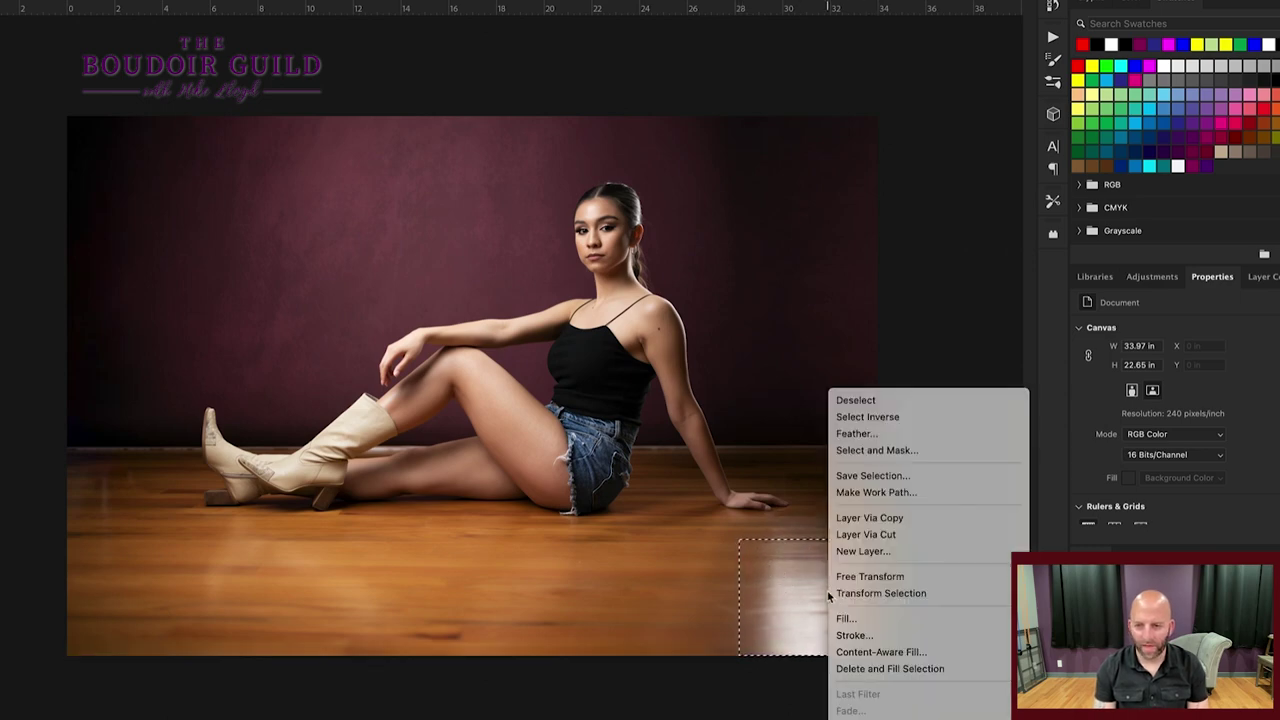
left_click(892, 651)
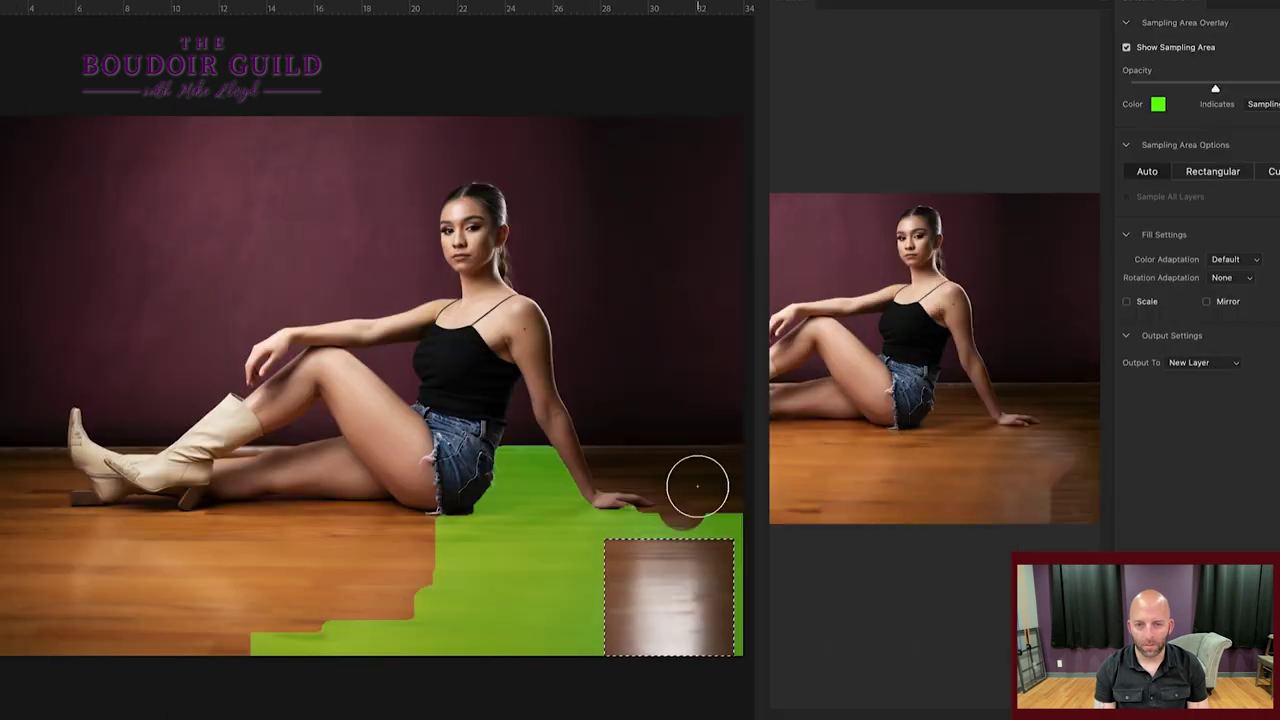
mouse_move(697, 486)
left_mouse_down()
mouse_move(690, 510)
mouse_move(726, 486)
mouse_move(709, 497)
left_mouse_up()
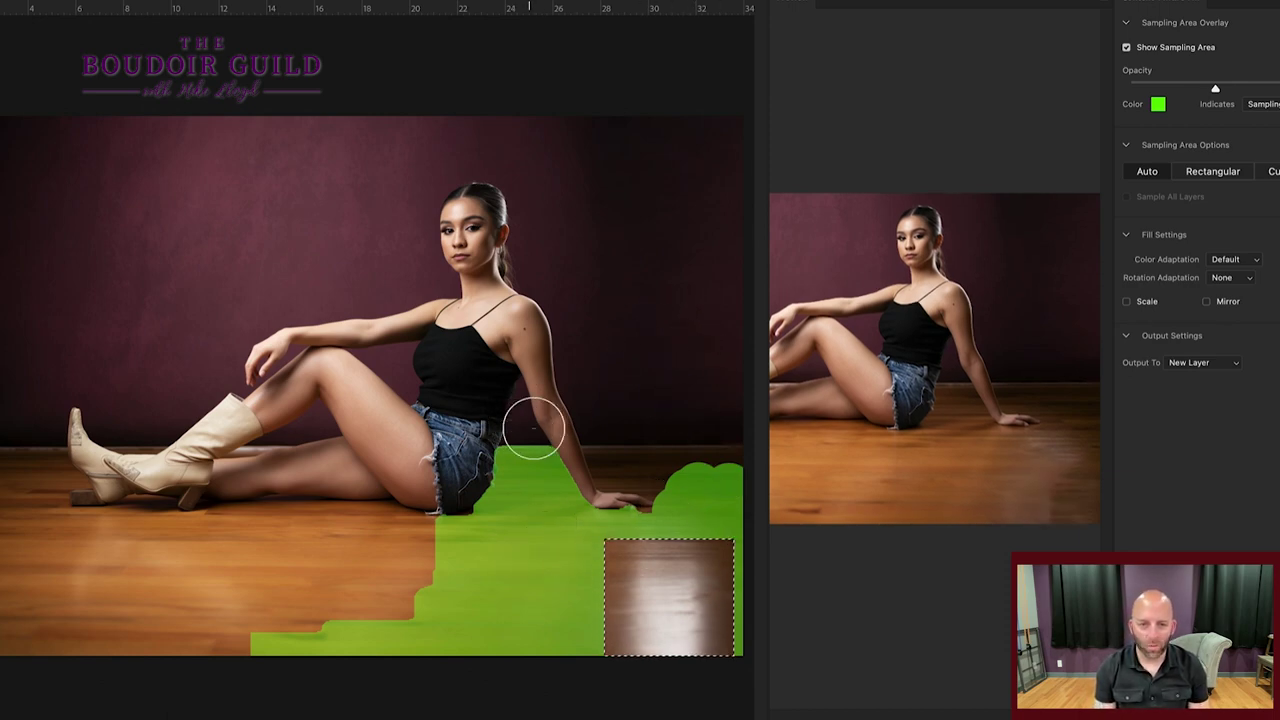
mouse_move(429, 571)
left_mouse_down()
mouse_move(391, 564)
mouse_move(425, 554)
mouse_move(349, 551)
mouse_move(289, 574)
mouse_move(439, 586)
mouse_move(362, 609)
mouse_move(245, 607)
mouse_move(362, 620)
mouse_move(157, 639)
mouse_move(153, 592)
mouse_move(269, 556)
mouse_move(351, 556)
mouse_move(188, 578)
mouse_move(250, 611)
mouse_move(143, 617)
mouse_move(246, 617)
left_mouse_up()
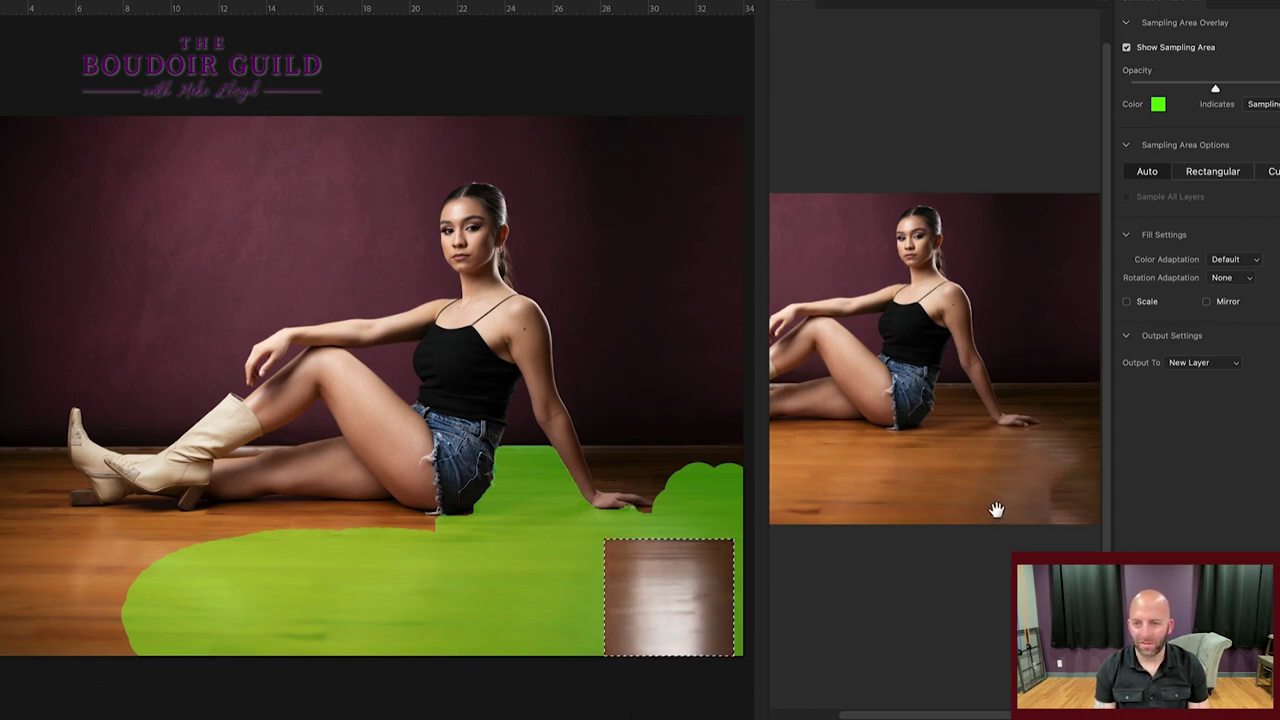
key("Return")
key("ctrl+d")
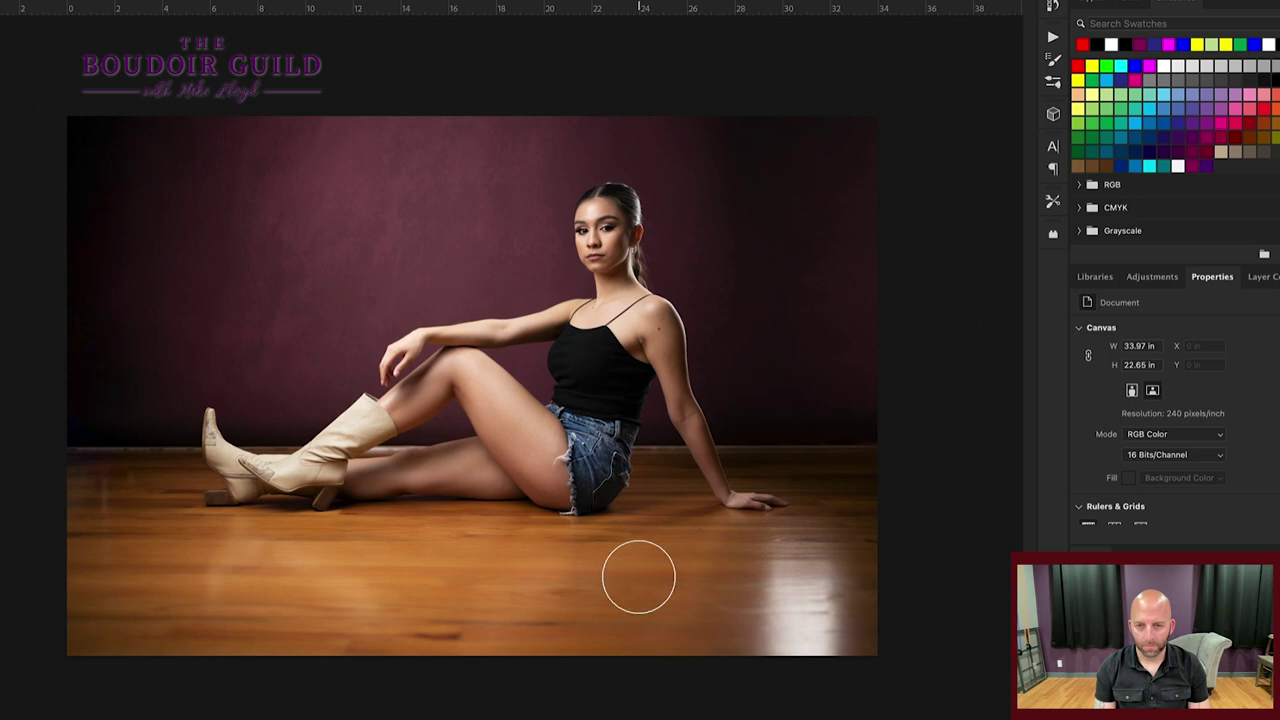
- Retouch the bright reflection out of the floor's lower-right corner with a smaller brush, sampling the clean floorboards beside it
mouse_move(734, 574)
left_mouse_down()
mouse_move(749, 571)
mouse_move(723, 575)
left_mouse_up()
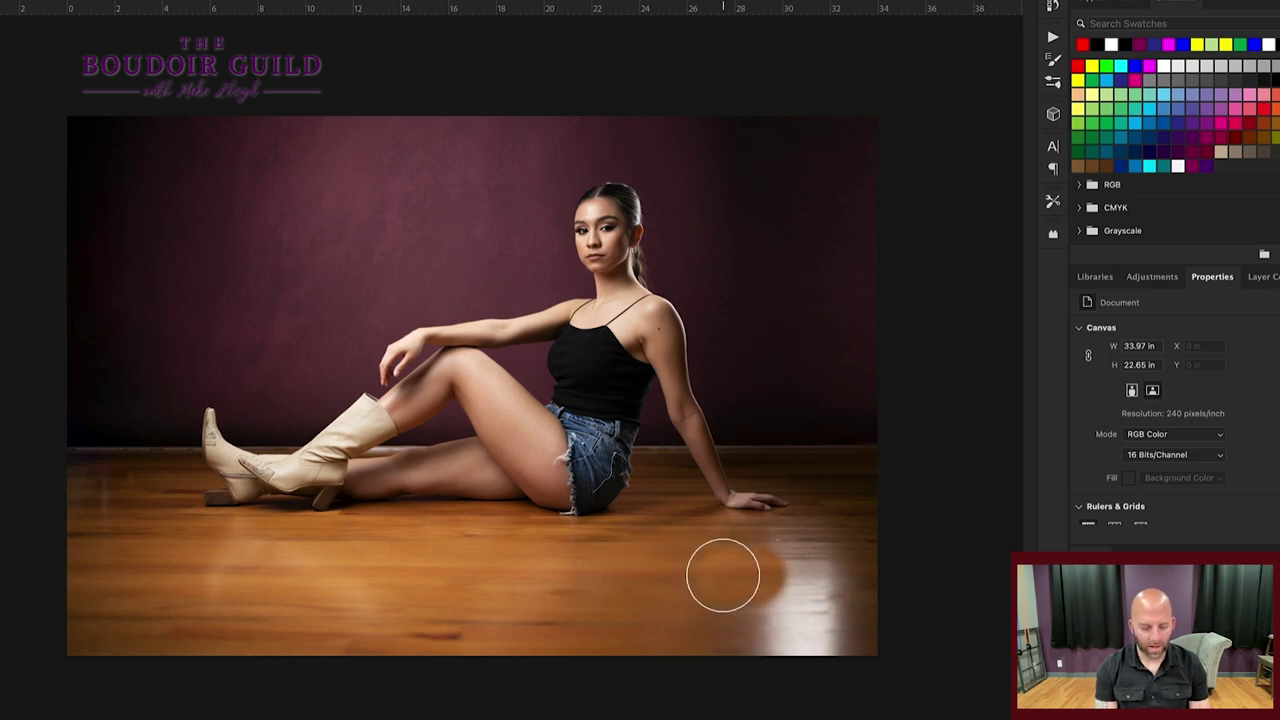
key("ctrl+z")
key("bracketleft")
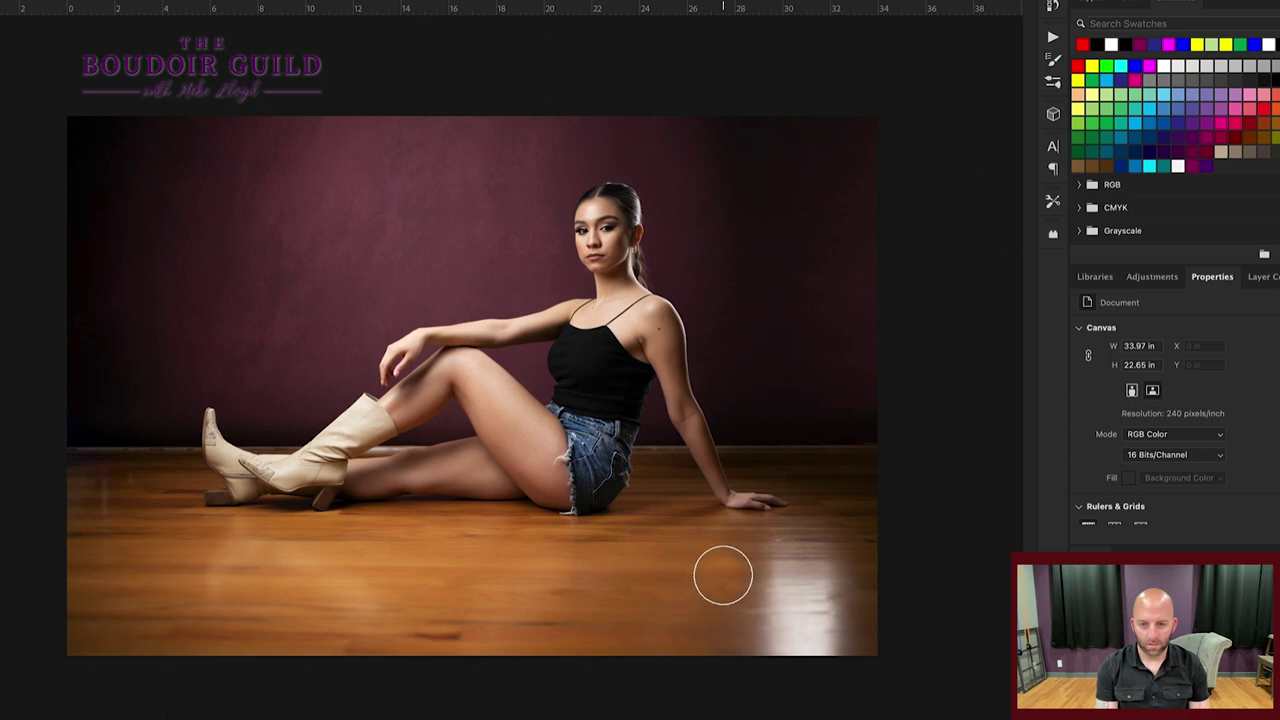
mouse_move(723, 575)
left_mouse_down()
mouse_move(780, 575)
mouse_move(774, 651)
mouse_move(760, 654)
mouse_move(841, 645)
mouse_move(775, 619)
mouse_move(837, 586)
left_mouse_up()
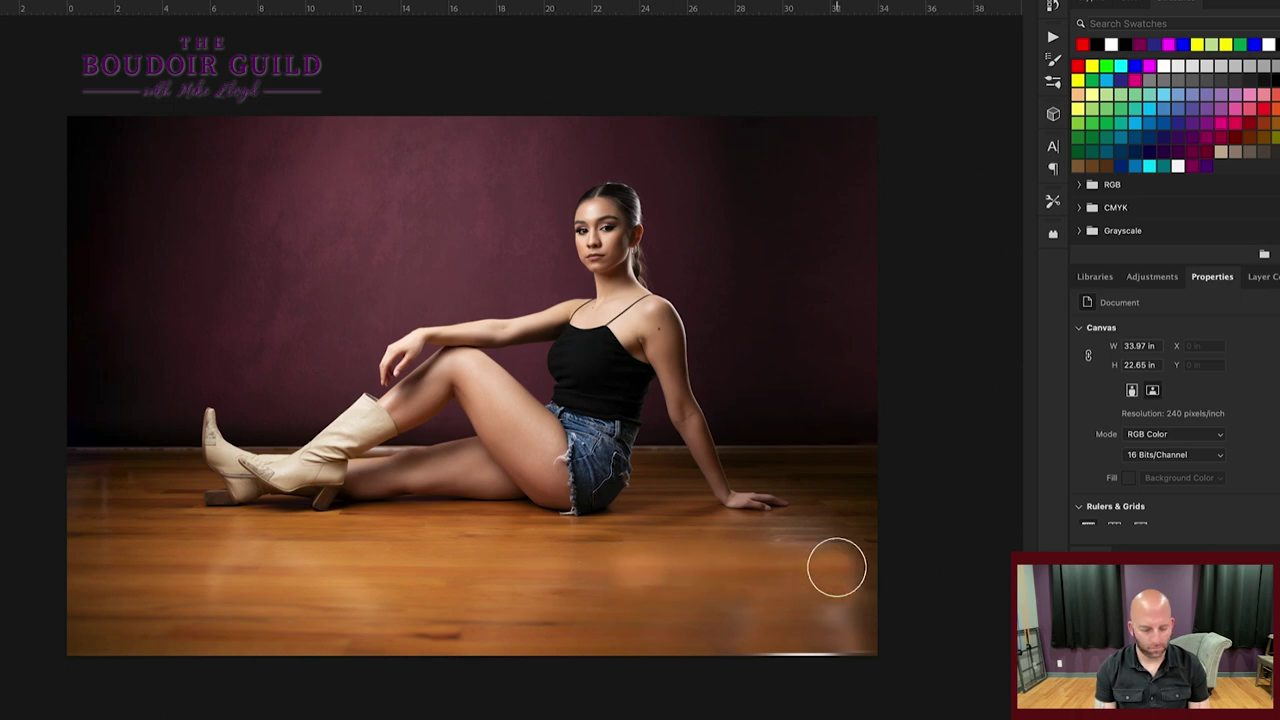
left_click(836, 567)
left_click(631, 609, "alt")
mouse_move(740, 611)
left_mouse_down()
mouse_move(787, 615)
mouse_move(745, 628)
mouse_move(880, 633)
mouse_move(805, 602)
mouse_move(872, 602)
mouse_move(752, 564)
mouse_move(880, 563)
left_mouse_up()
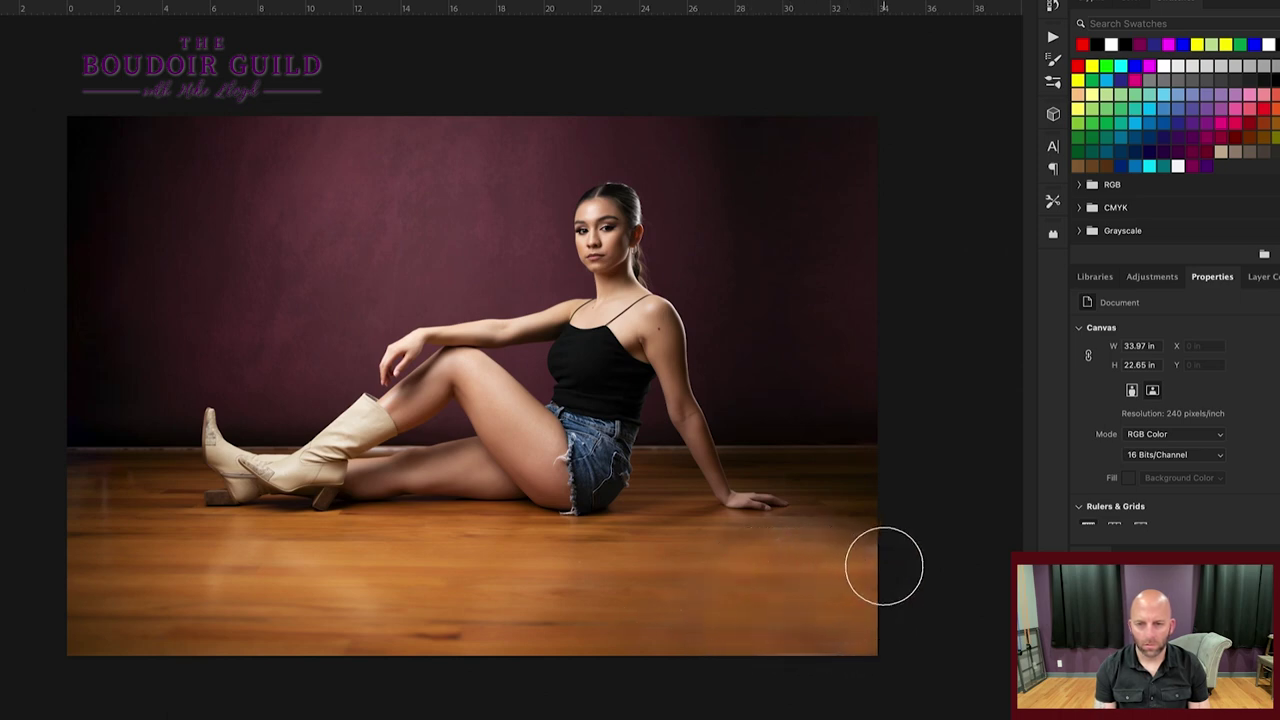
mouse_move(620, 577)
left_mouse_down()
mouse_move(751, 576)
mouse_move(513, 576)
mouse_move(676, 580)
mouse_move(549, 606)
left_mouse_up()
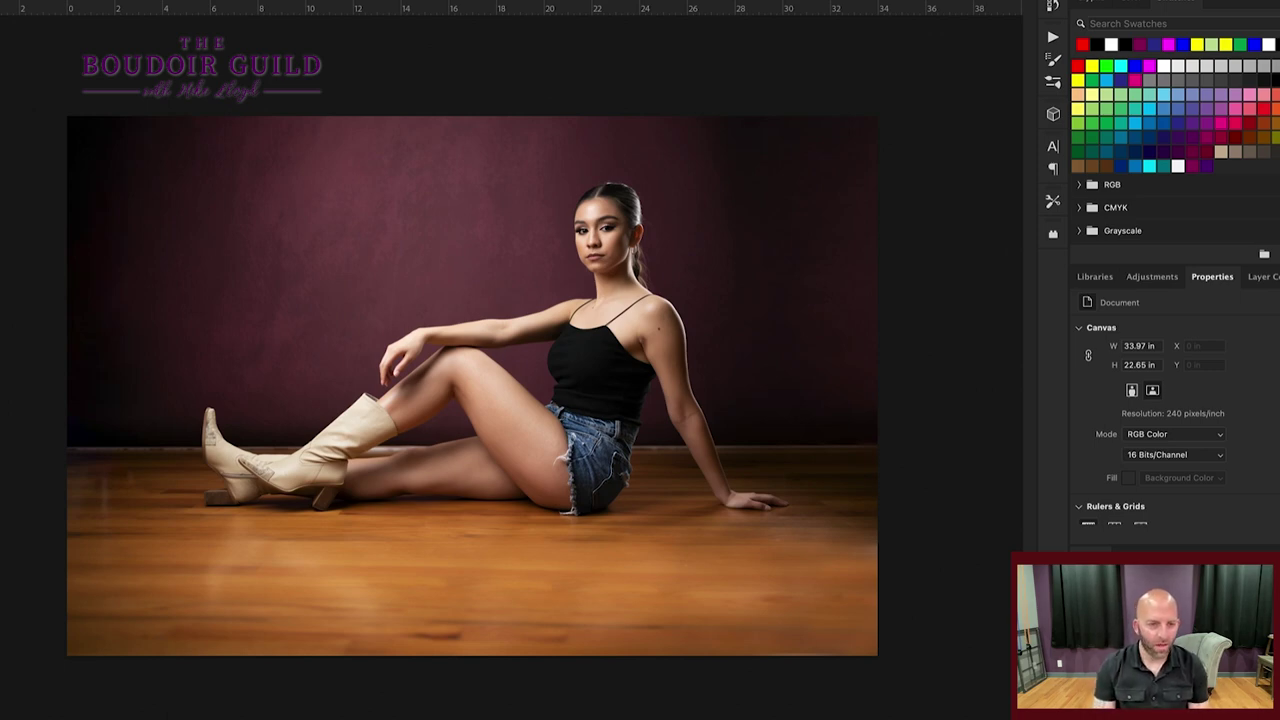
- Retouch the hazy patch of floor between the photo's left edge and the boots, sampling floorboards near the boot heel
key("ctrl+plus")
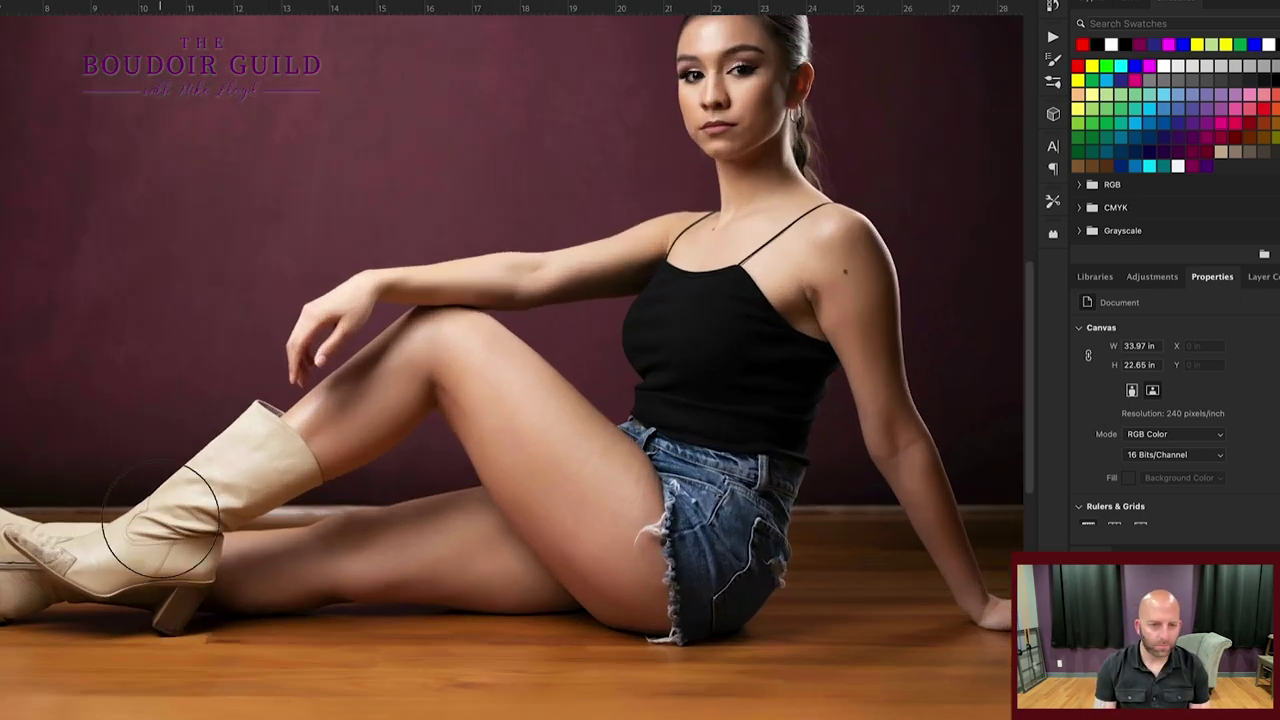
scroll(160, 520, "left", 10)
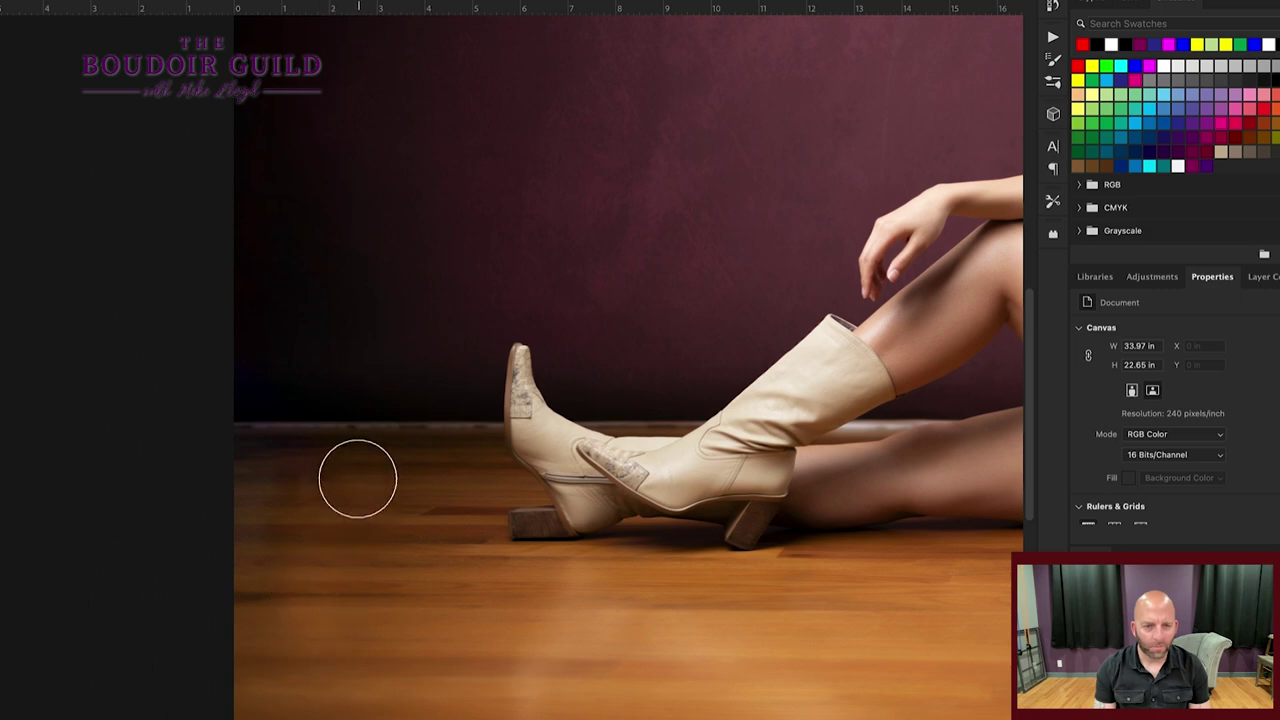
key("alt")
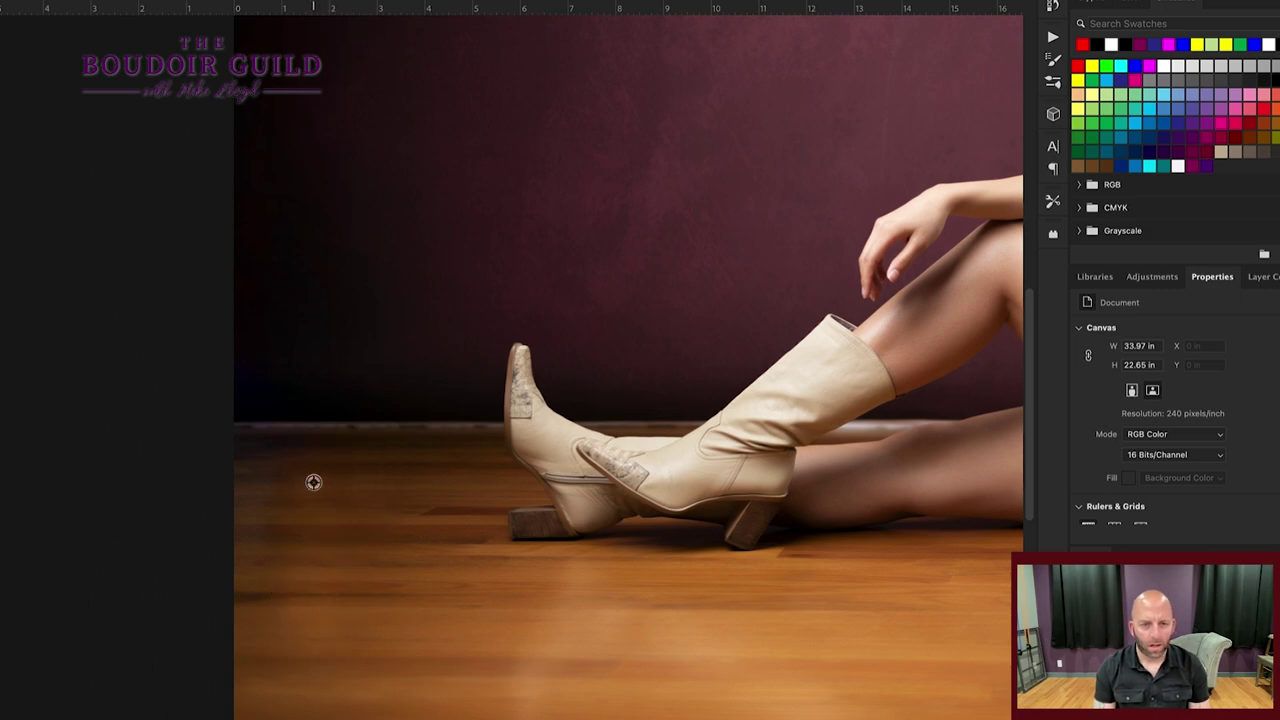
left_click(385, 540, "alt")
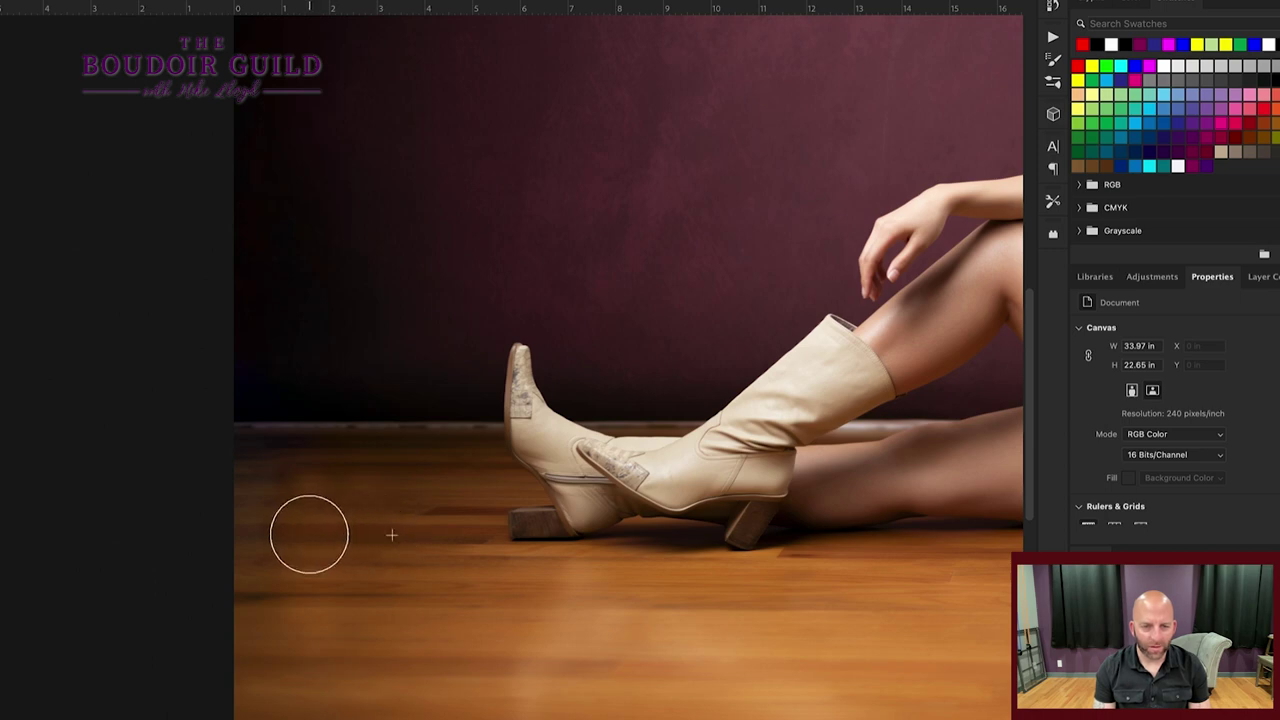
mouse_move(309, 534)
left_mouse_down()
mouse_move(399, 620)
mouse_move(414, 535)
mouse_move(336, 489)
left_mouse_up()
key("ctrl+0")
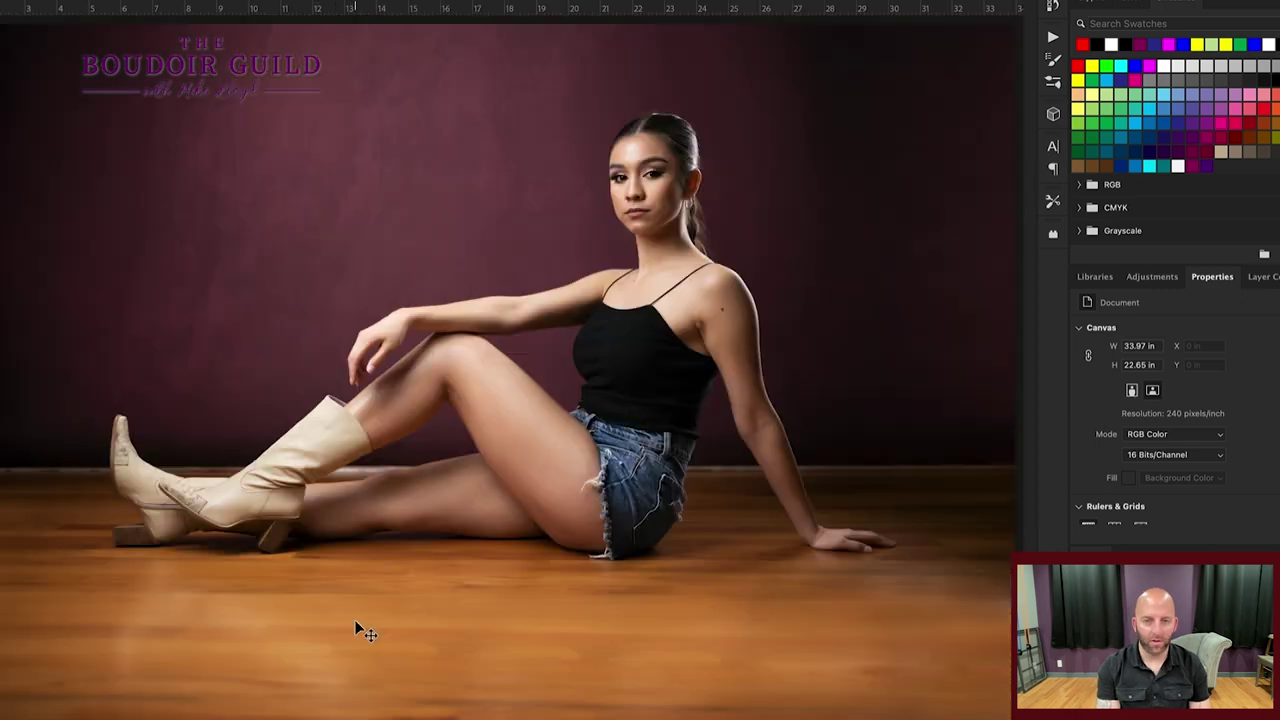
key("ctrl+minus")
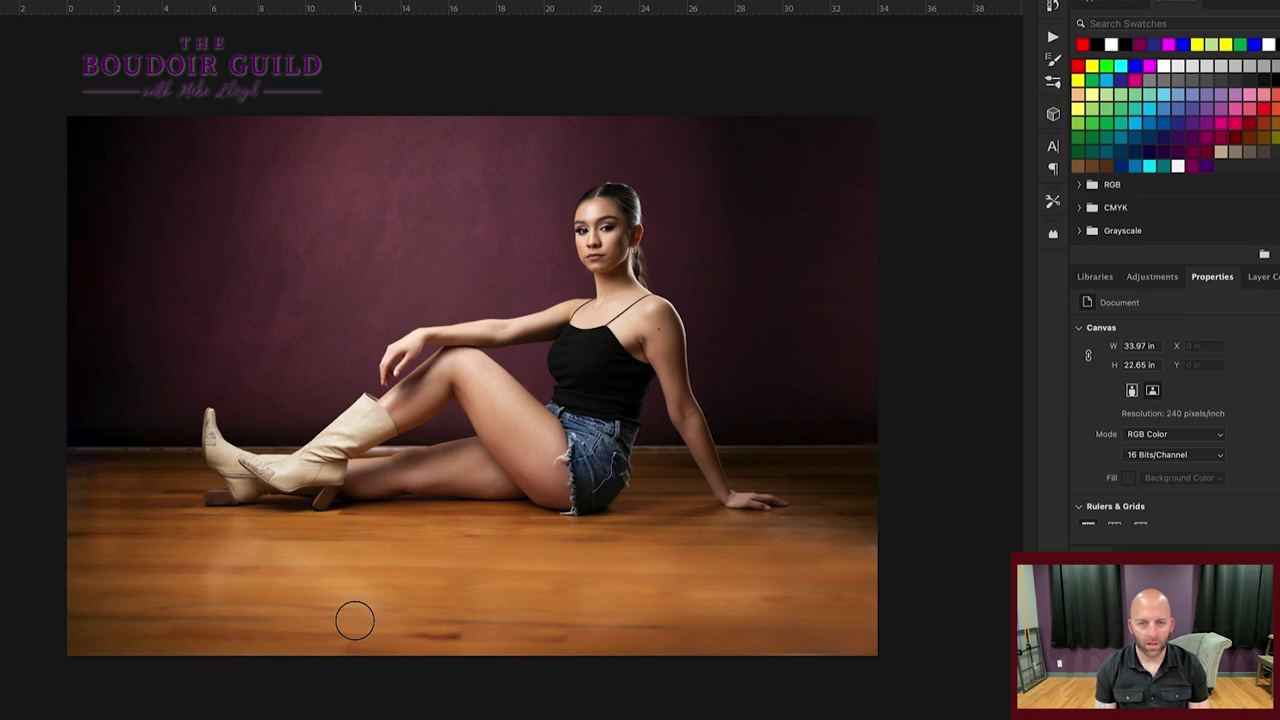
- Open Liquify and push in the back edge of the black top above the waistband with a size 200 brush
key("v")
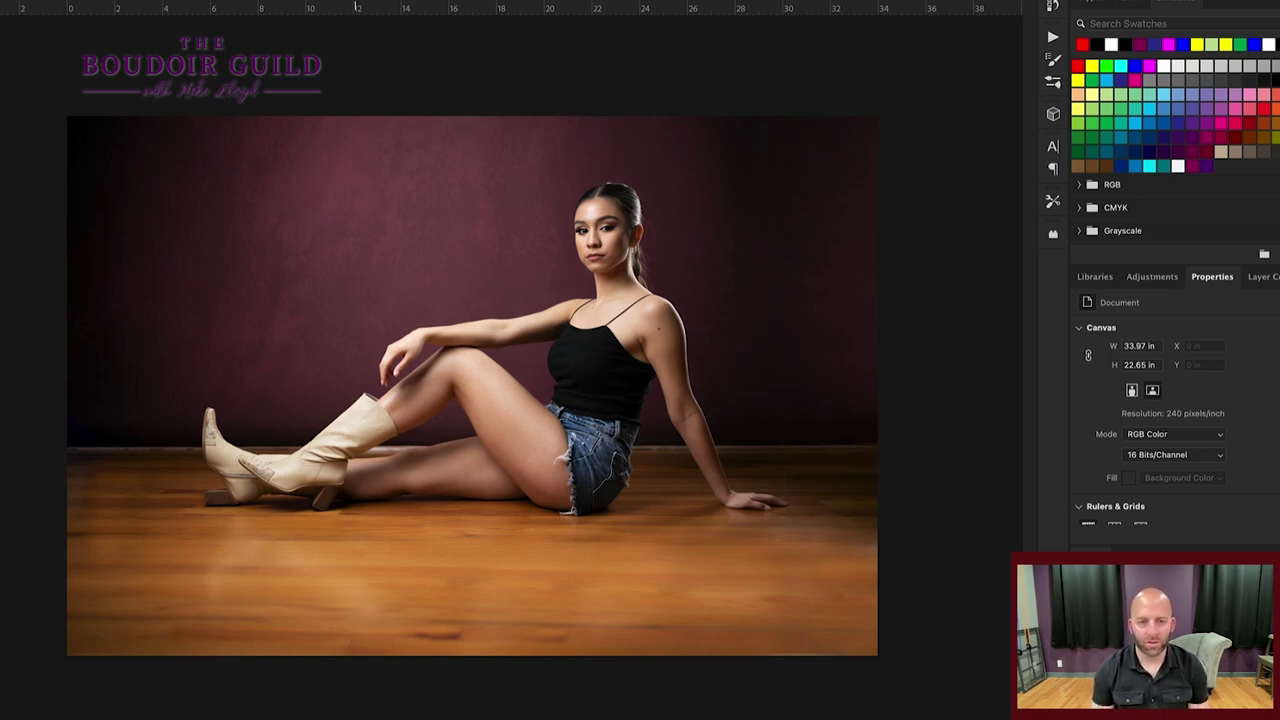
key("ctrl+shift+x")
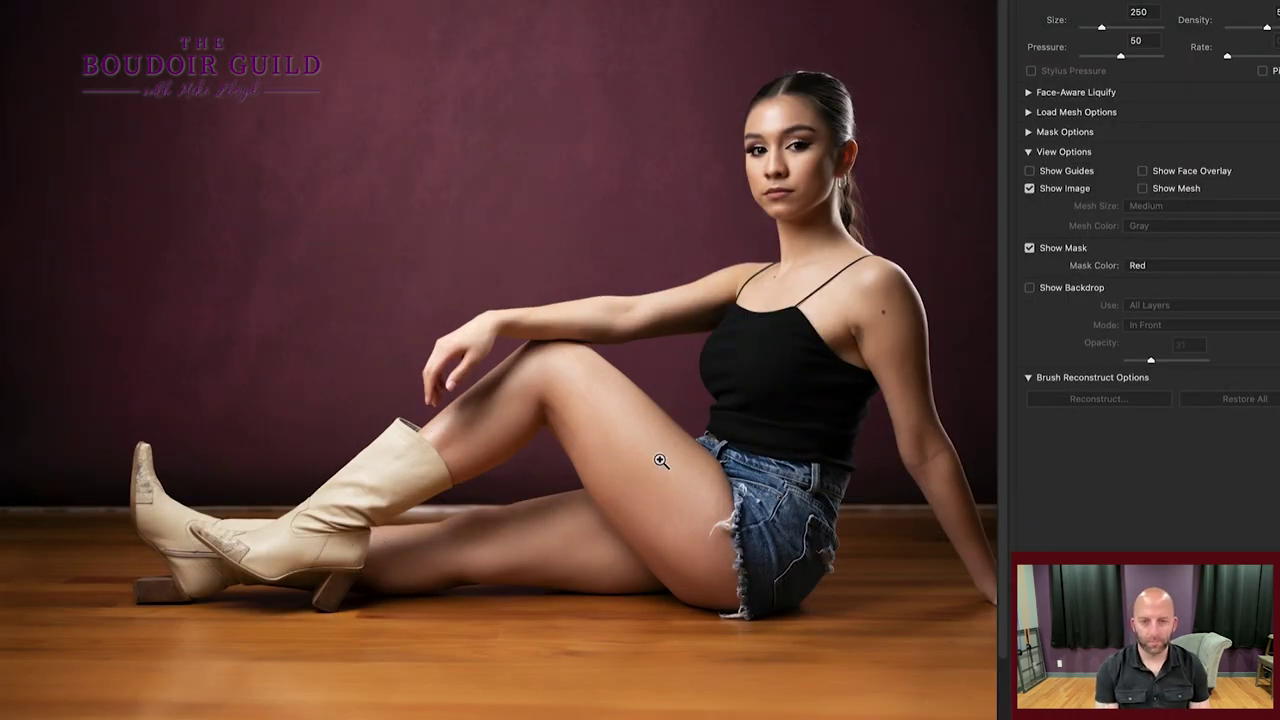
scroll(660, 459, "up", 2)
scroll(660, 459, "right", 5)
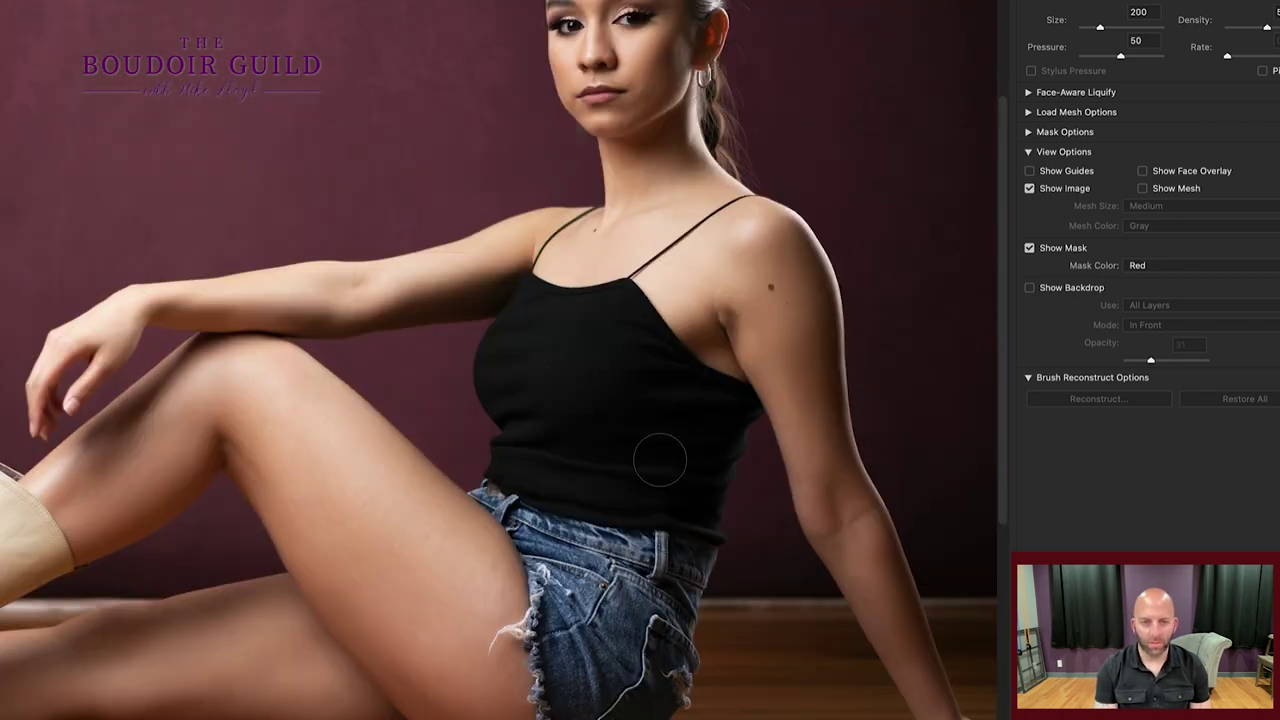
key("bracketleft")
key("bracketleft")
key("bracketleft")
key("bracketleft")
key("bracketleft")
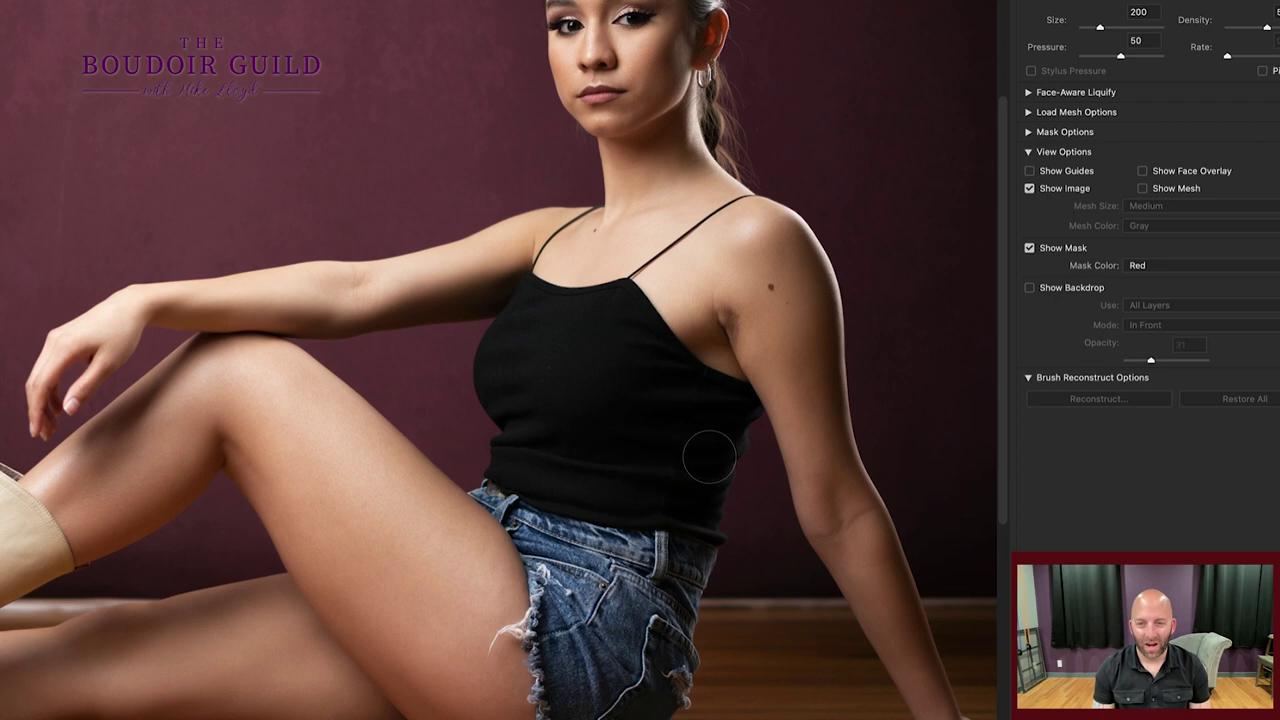
left_click_drag(754, 450, 757, 452)
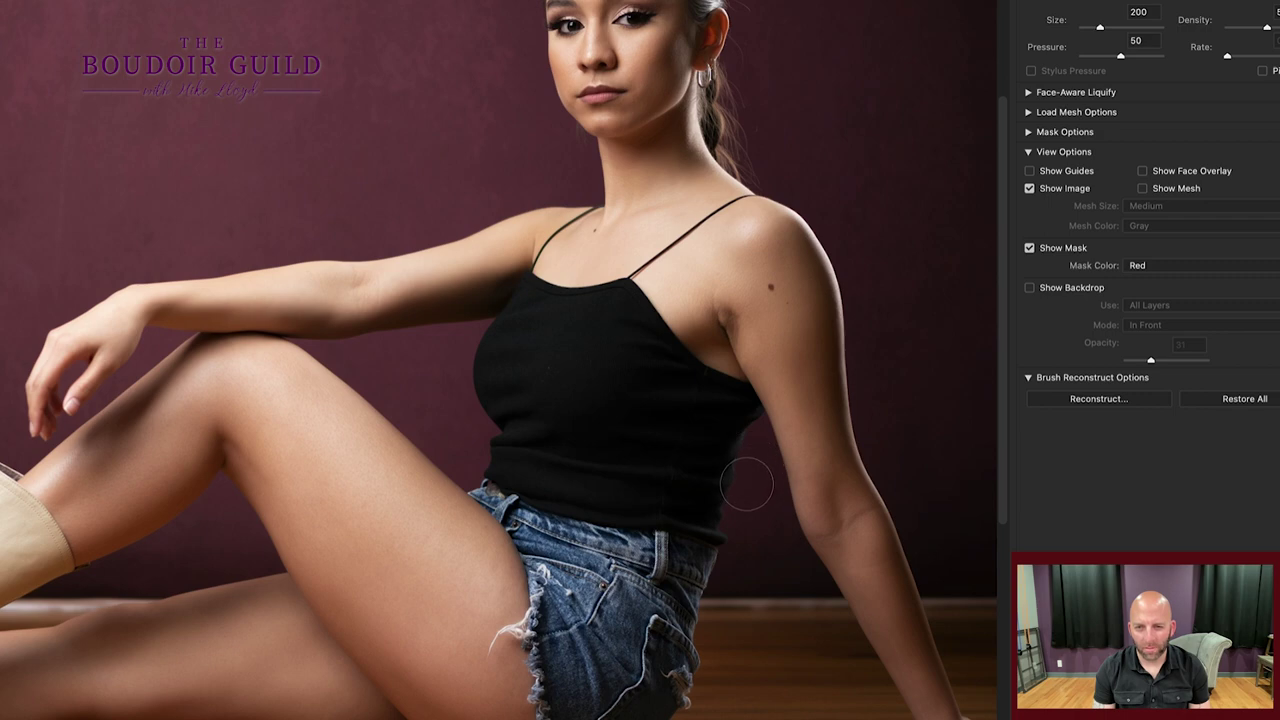
- Smooth the fabric folds along the front edge of the black top in Liquify, reducing the brush from 150 to 90
key("super+plus")
key("bracketleft")
key("bracketleft")
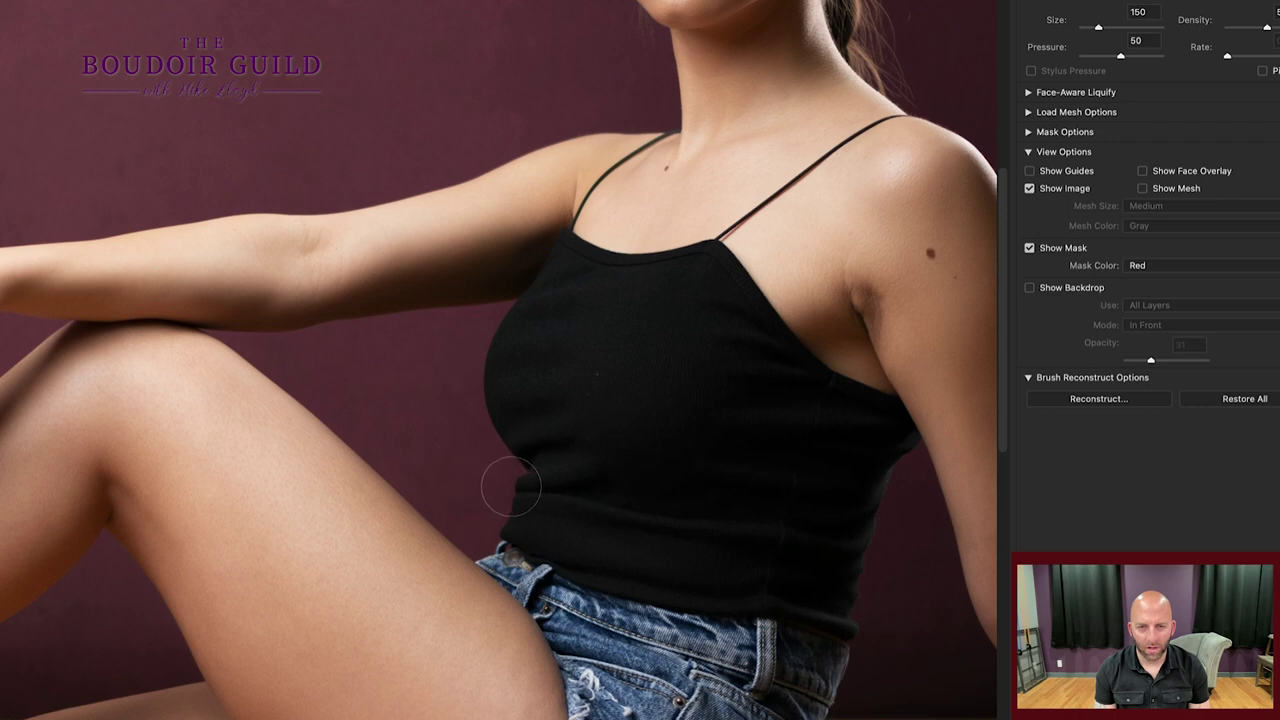
key("bracketleft")
key("bracketleft")
key("bracketleft")
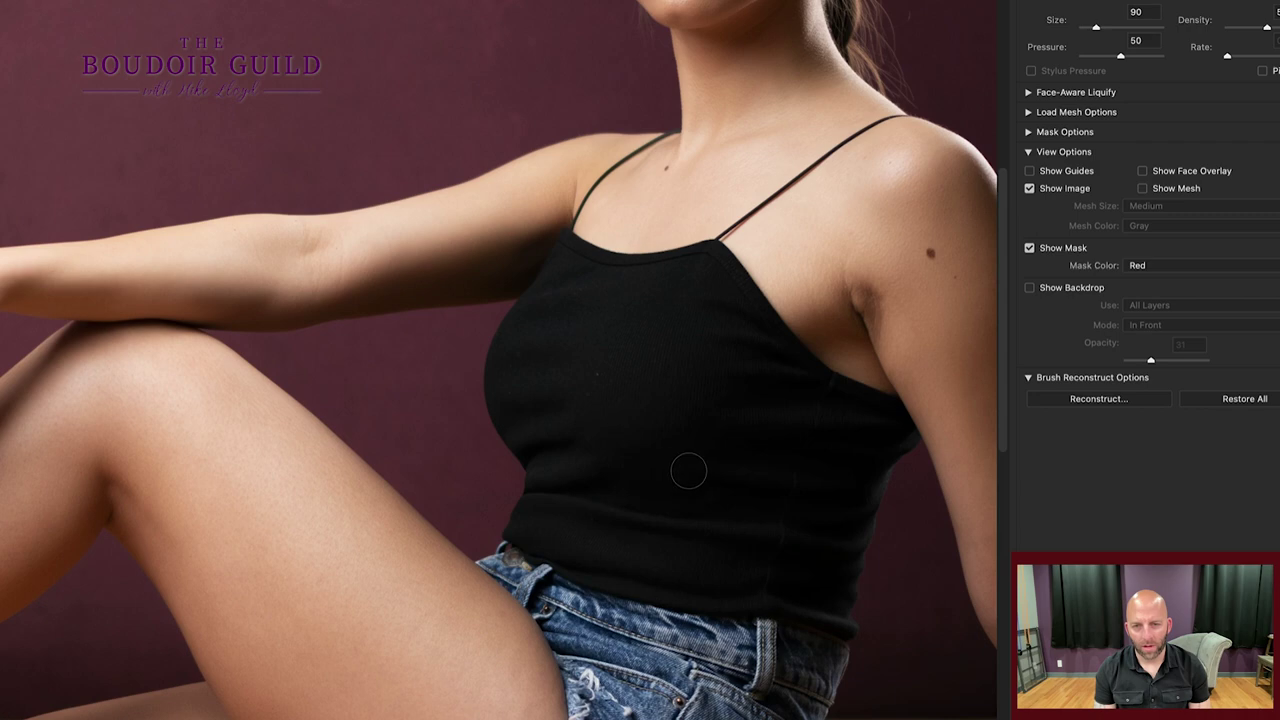
- Refine the back edge of the black top below the armpit with a size 175 brush and apply the Liquify changes
left_click_drag(709, 471, 560, 466)
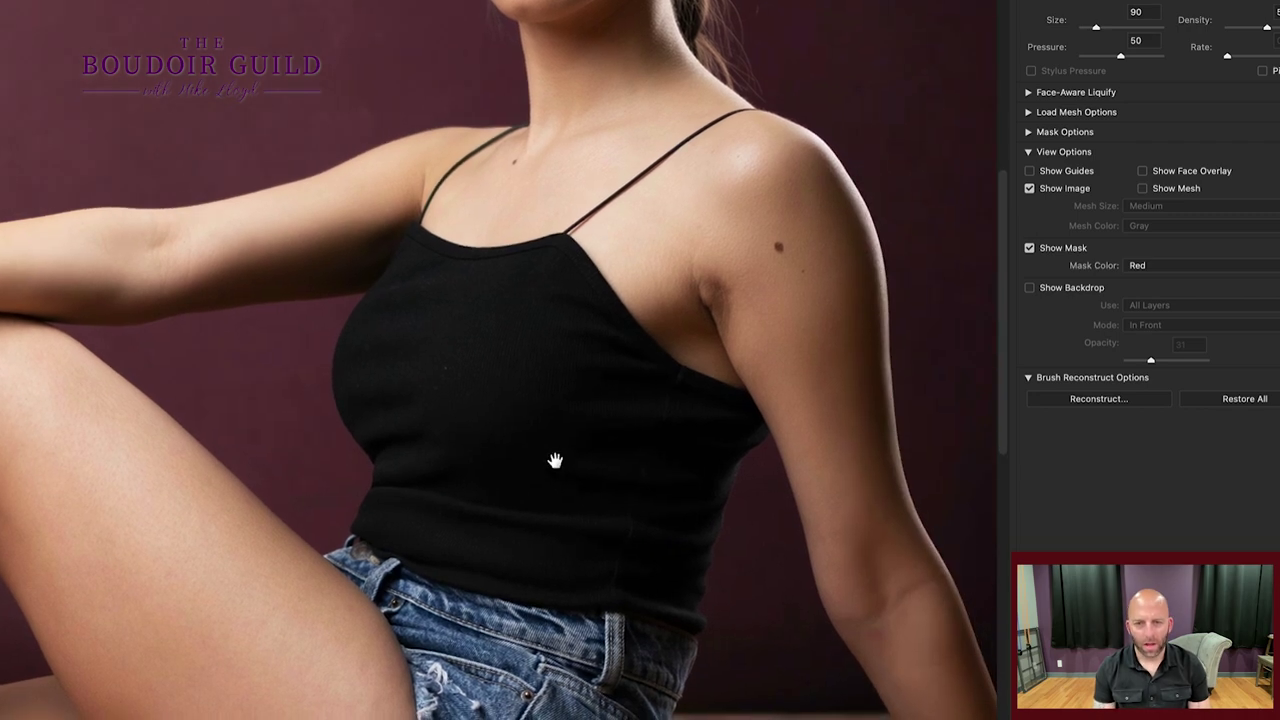
key("bracketright")
key("bracketright")
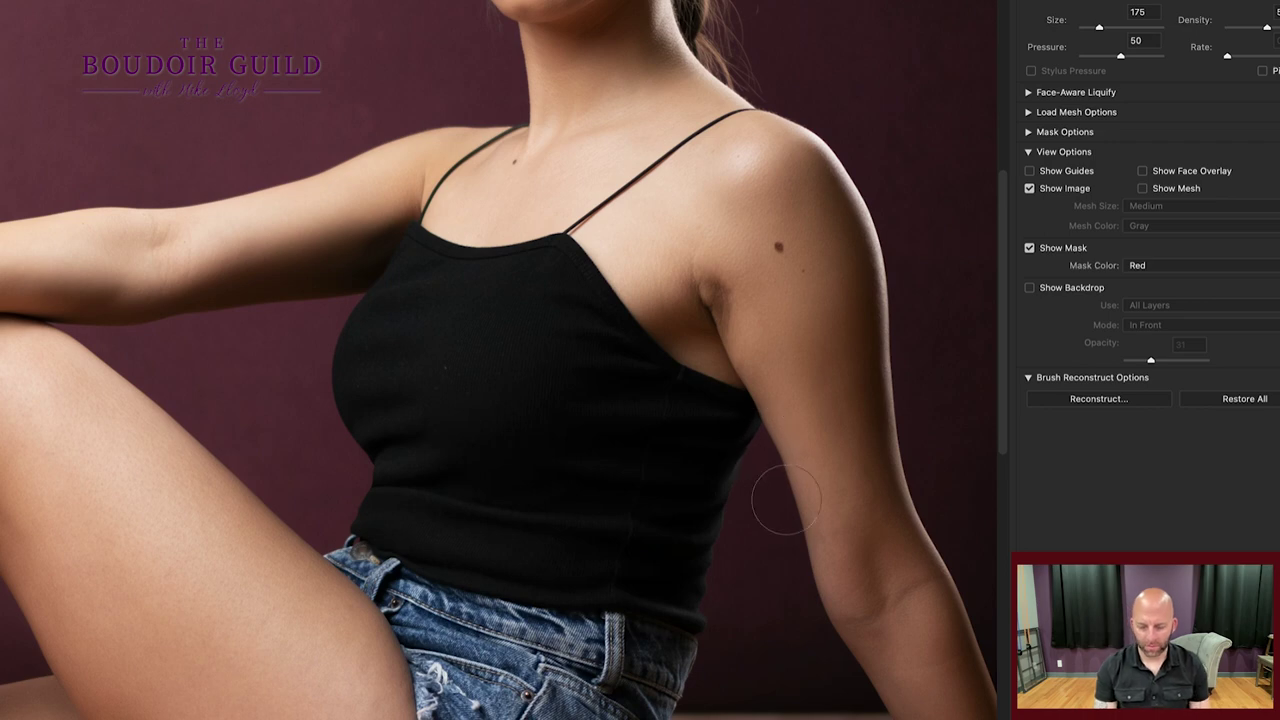
key("Return")
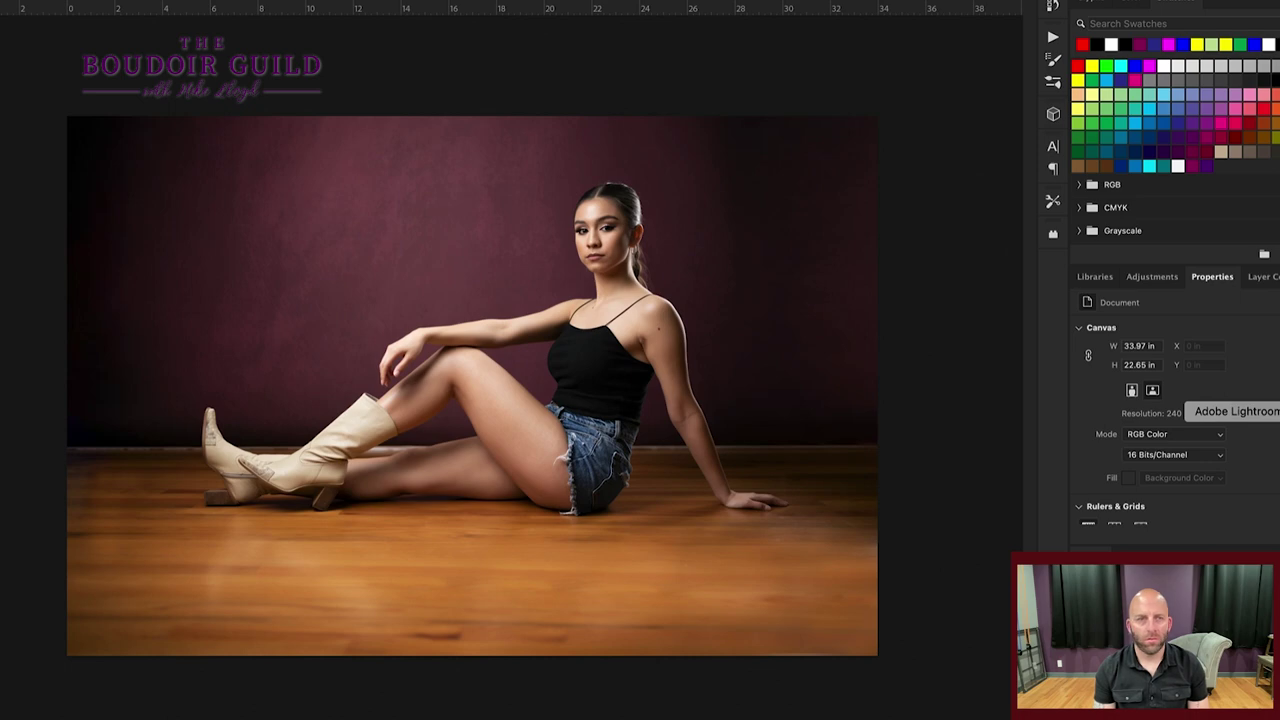
- Switch to Lightroom and view the original untitled shoot-166.NEF and the edited untitled shoot-166-Edit-2.tif in turn
left_click(1278, 411)
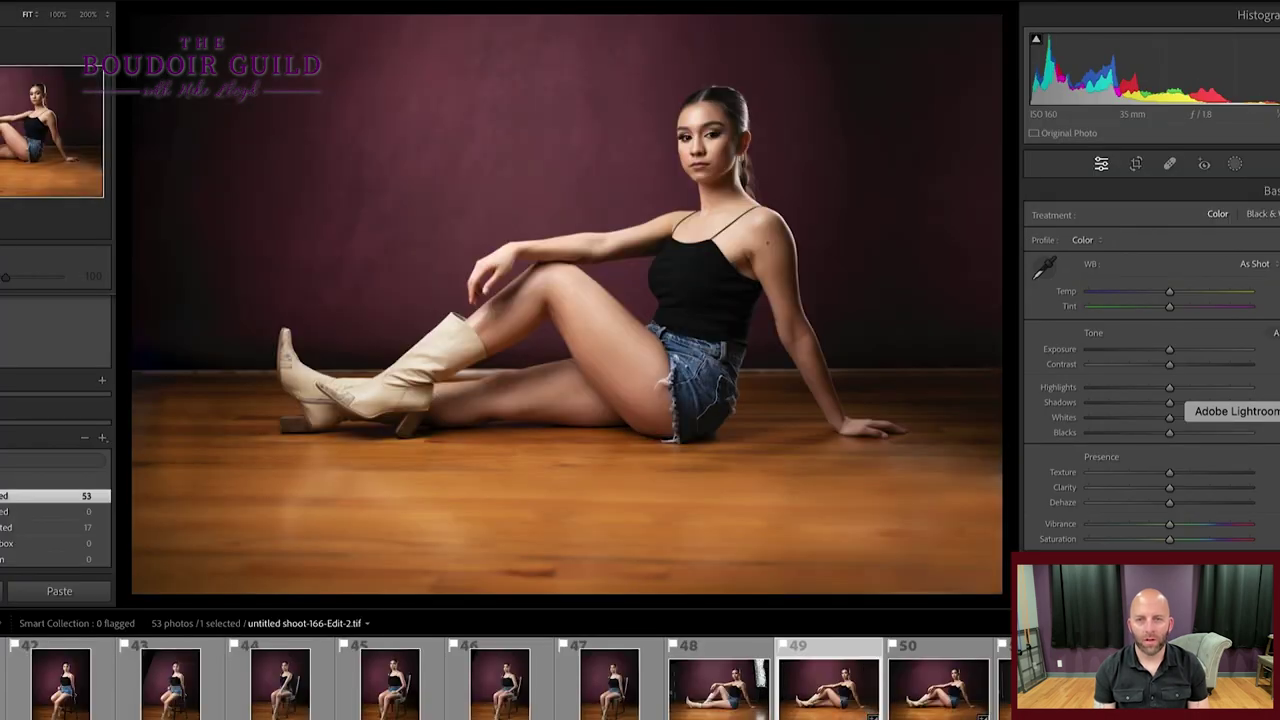
left_click(903, 683)
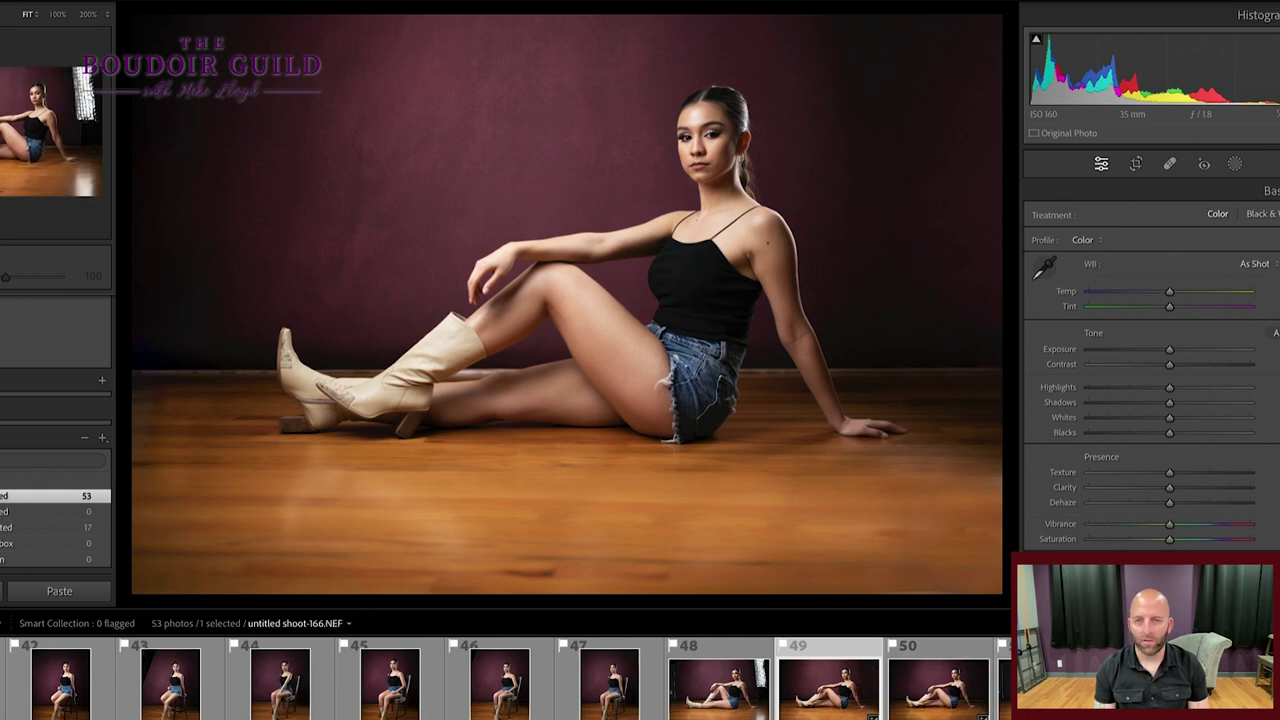
left_click(718, 683)
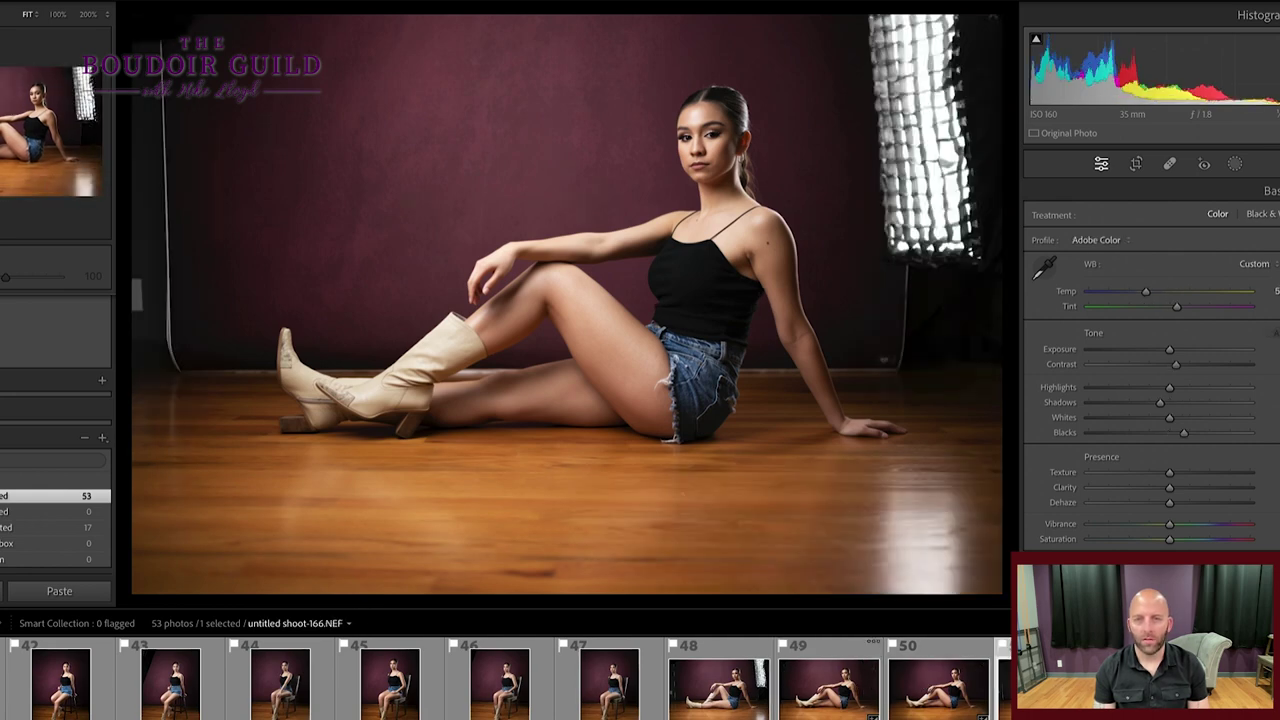
left_click(822, 678)
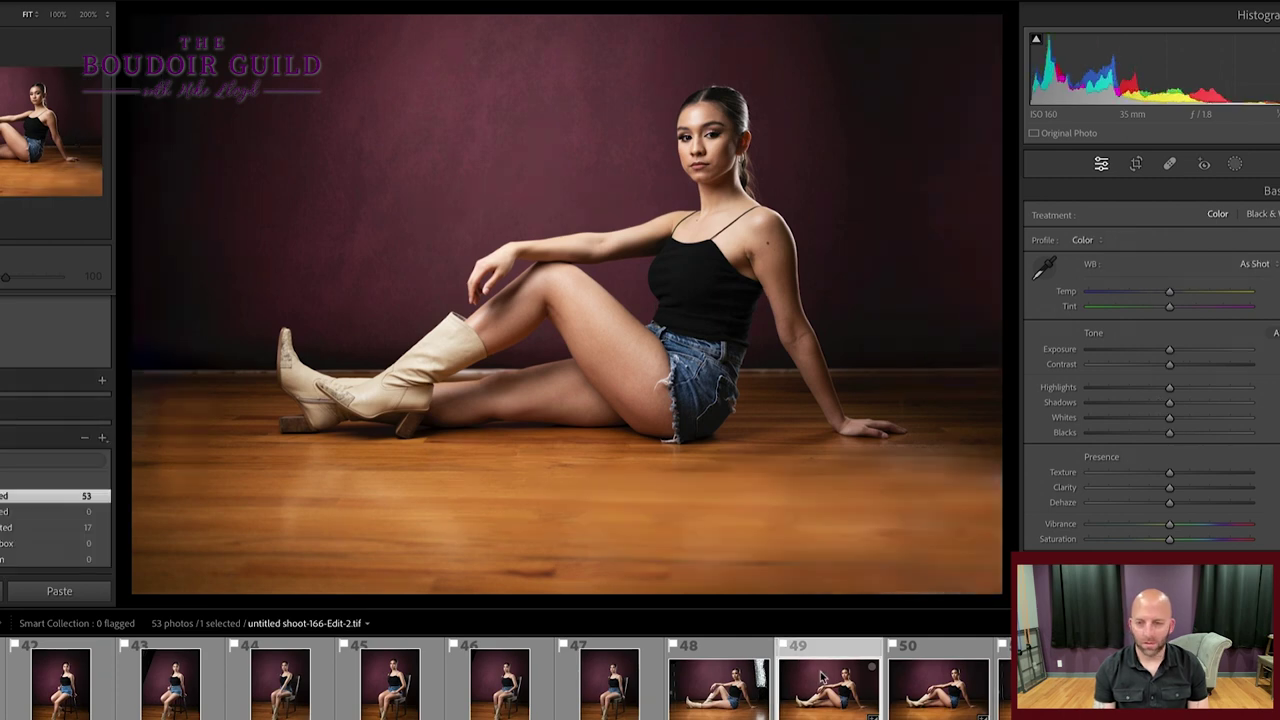
- Select the edited photo together with the original and compare them side by side in full screen
left_click(718, 683, "ctrl")
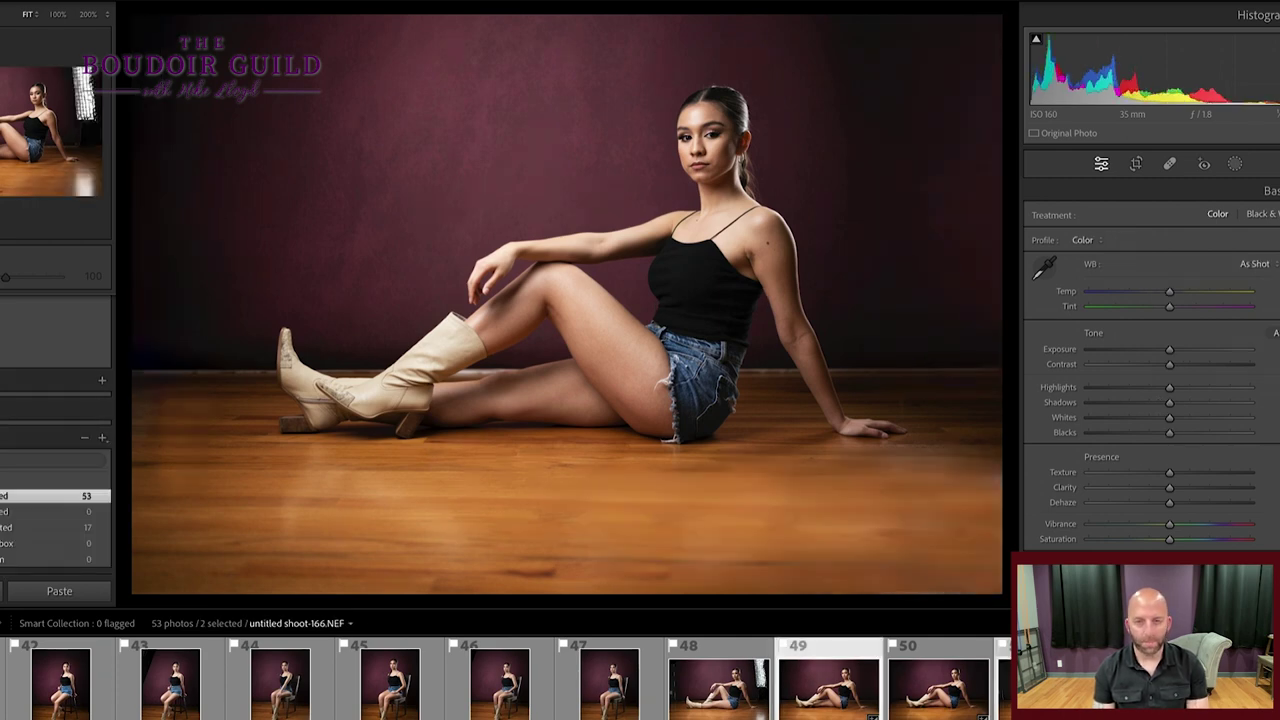
key("y")
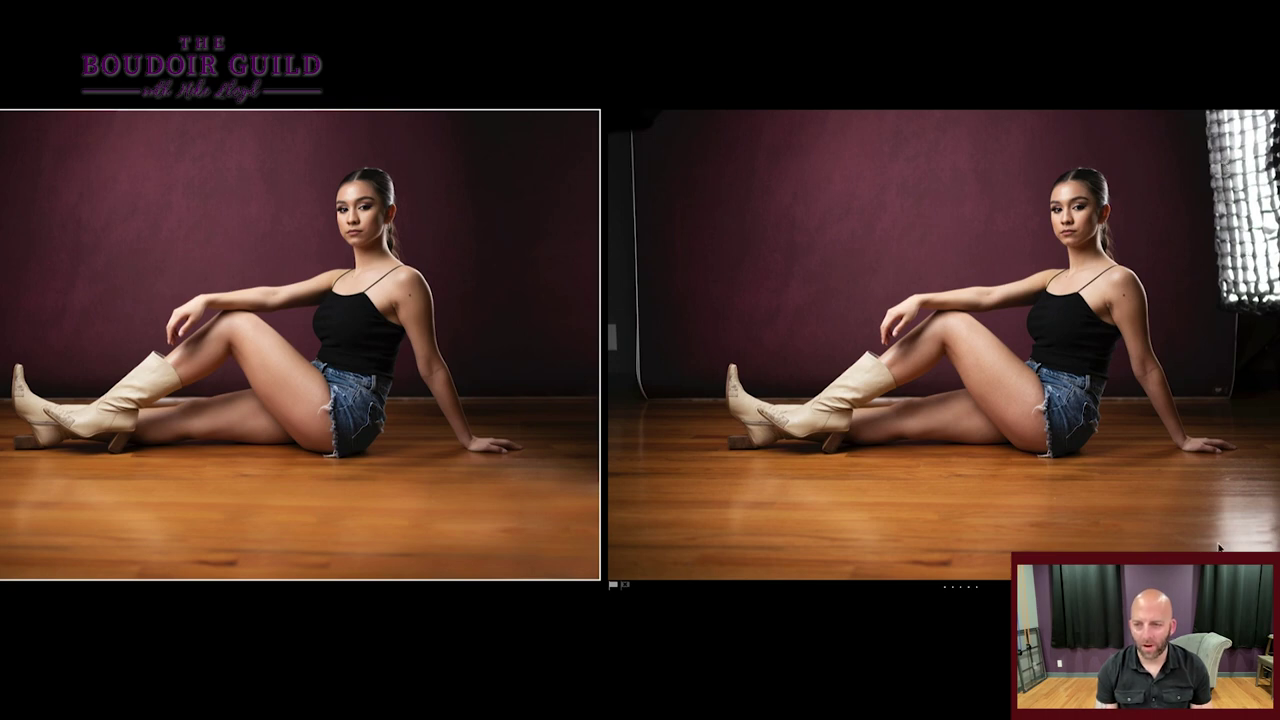
left_click(1036, 355)
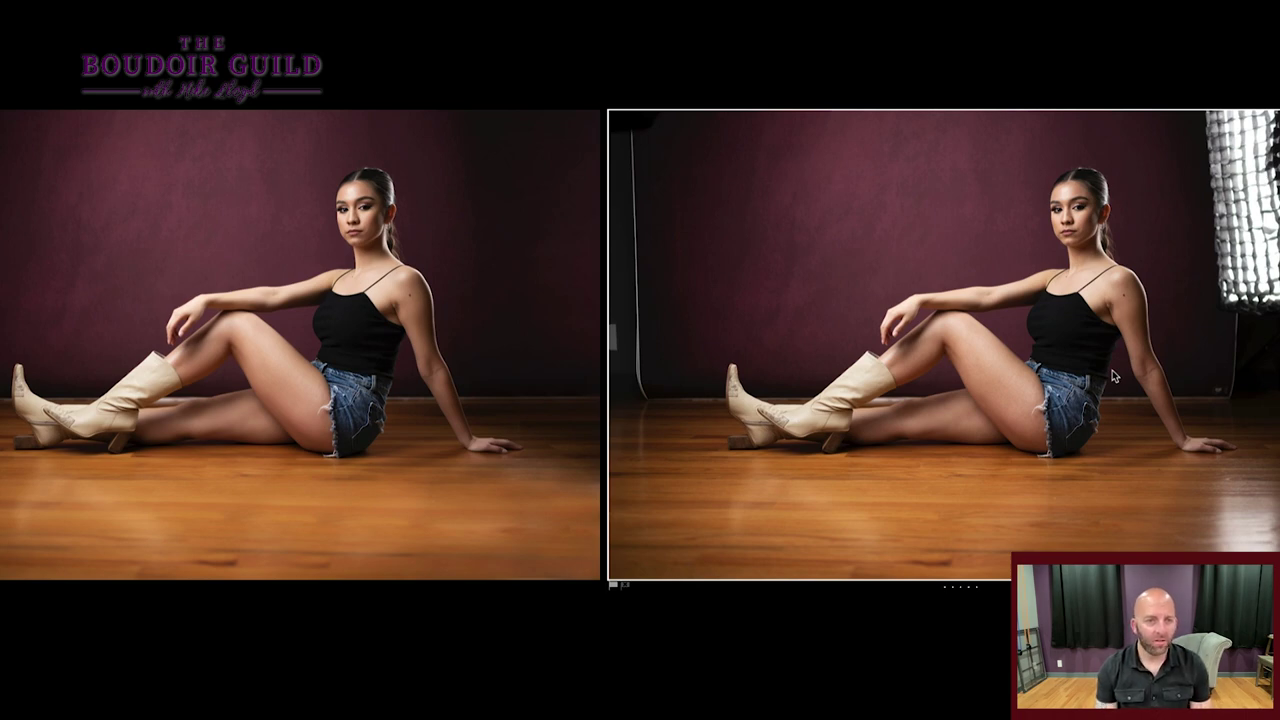
left_click(542, 337)
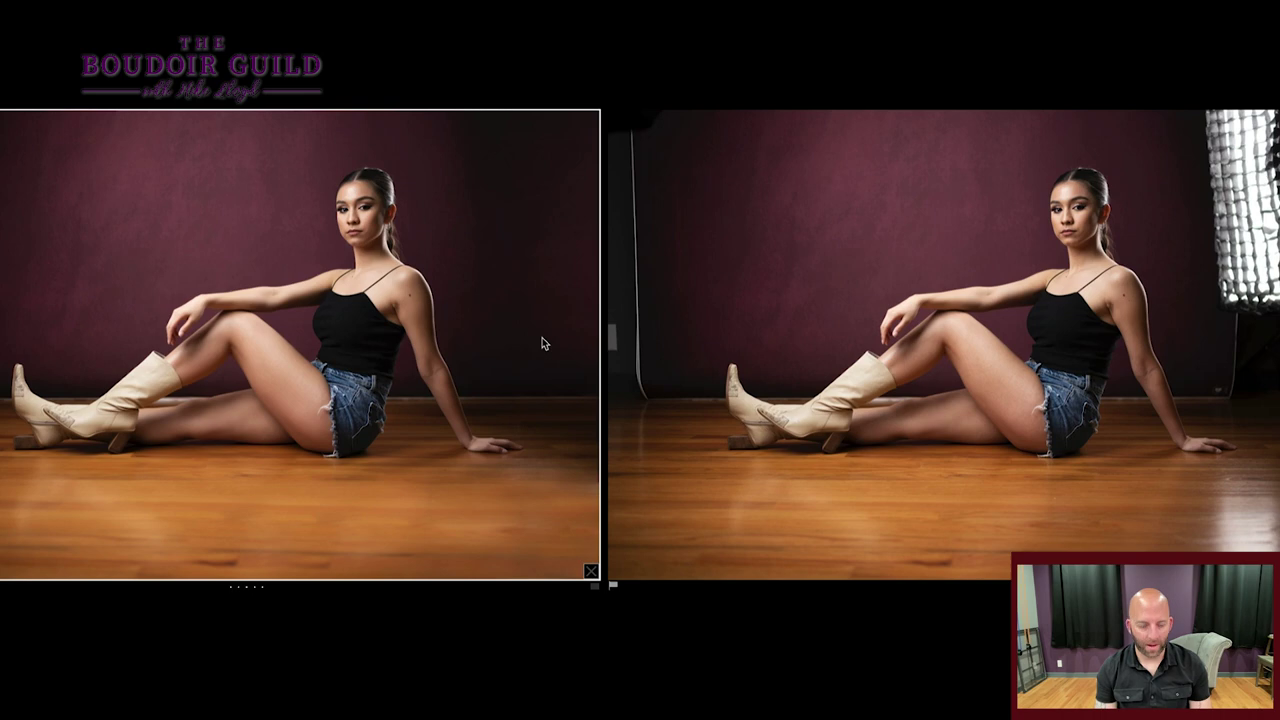
double_click(542, 337)
key("f")
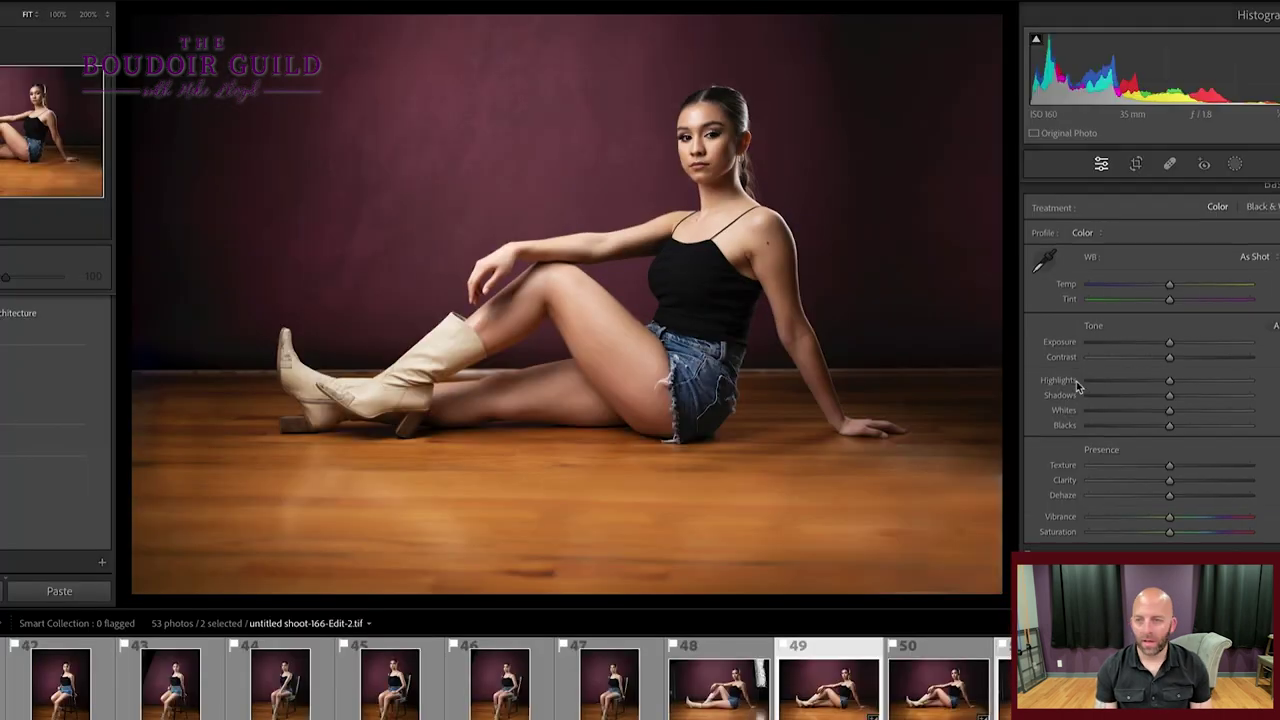
- Add a subtle dark post-crop vignette to the edited photo and compare it with the original in Survey view
scroll(1150, 380, "down", 10)
left_click_drag(1172, 403, 1131, 401)
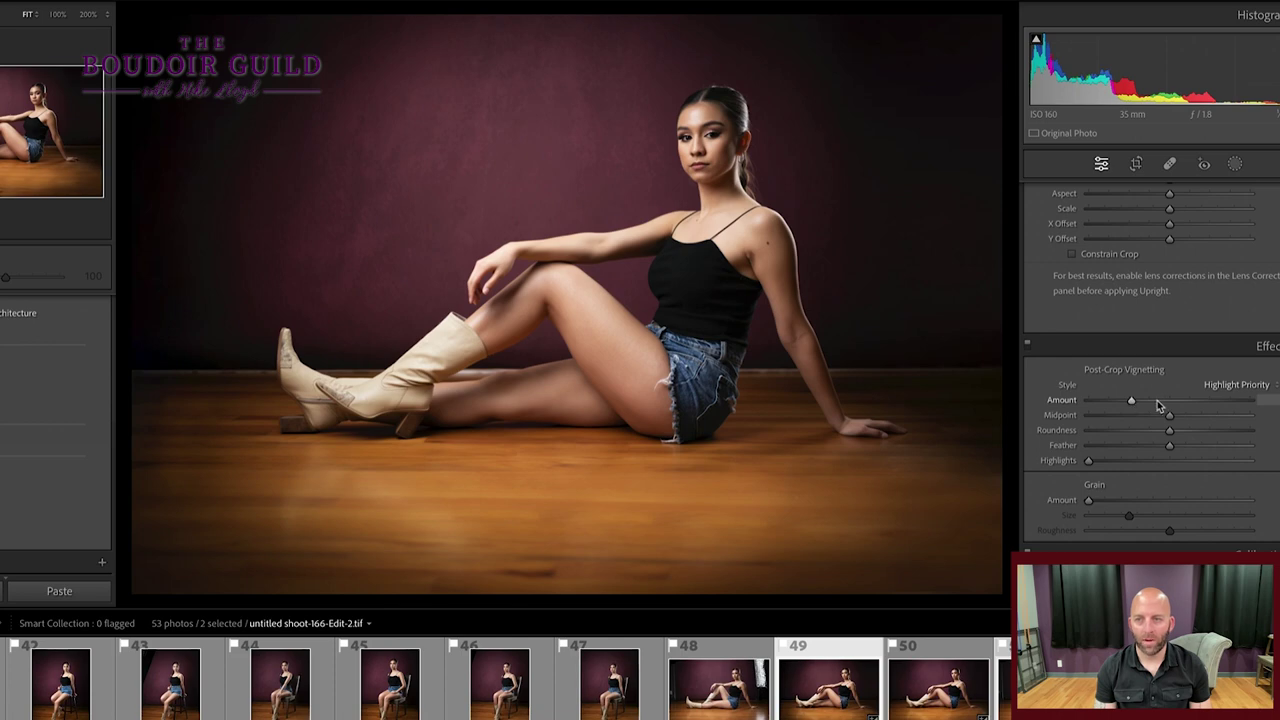
left_click(1150, 401)
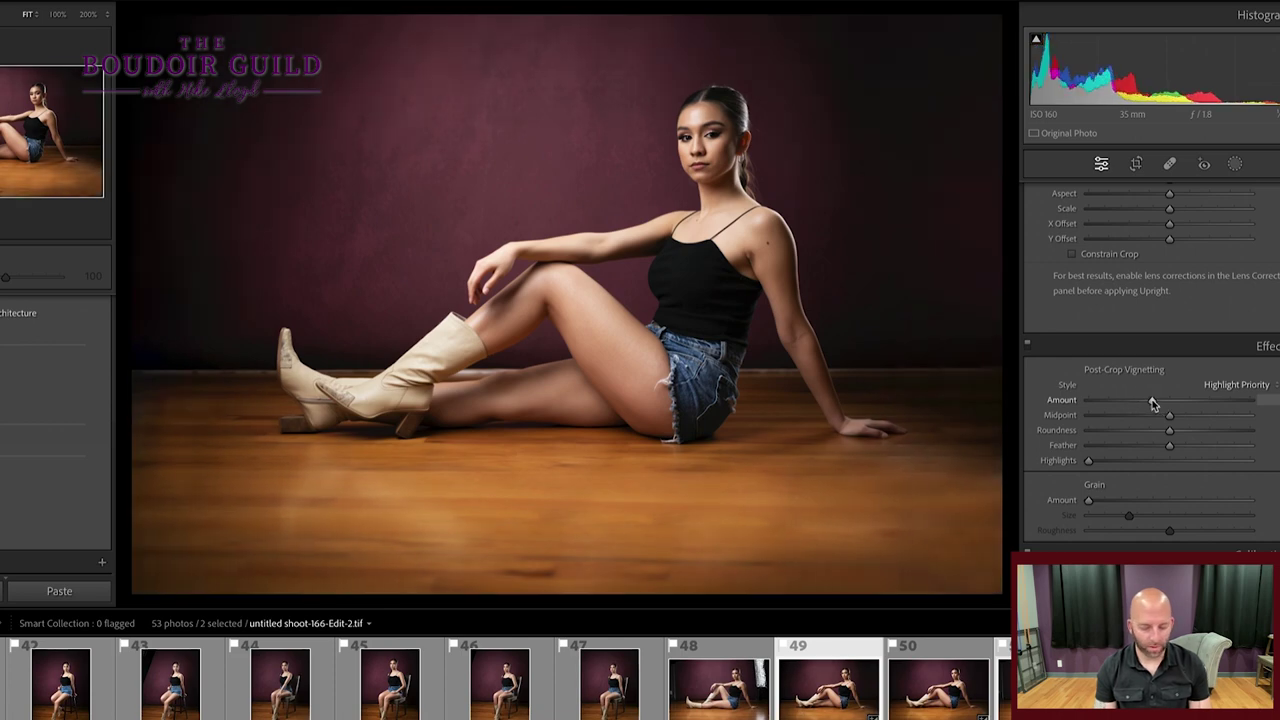
key("n")
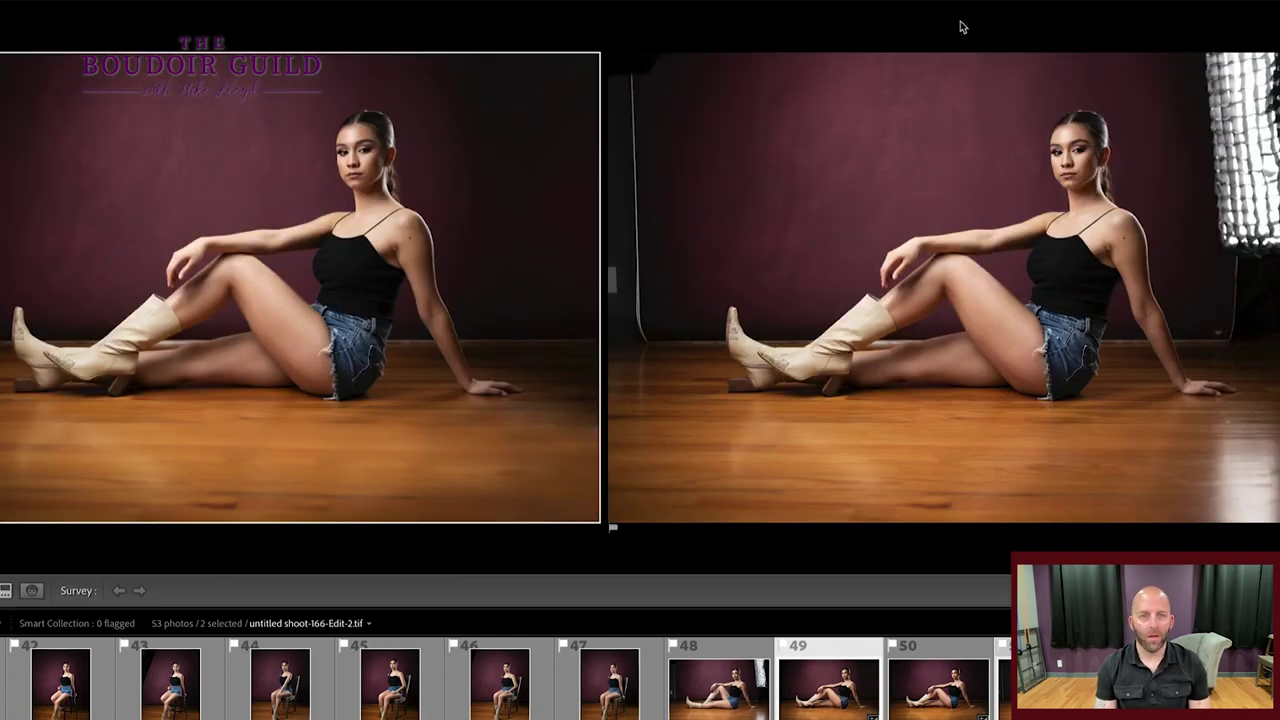